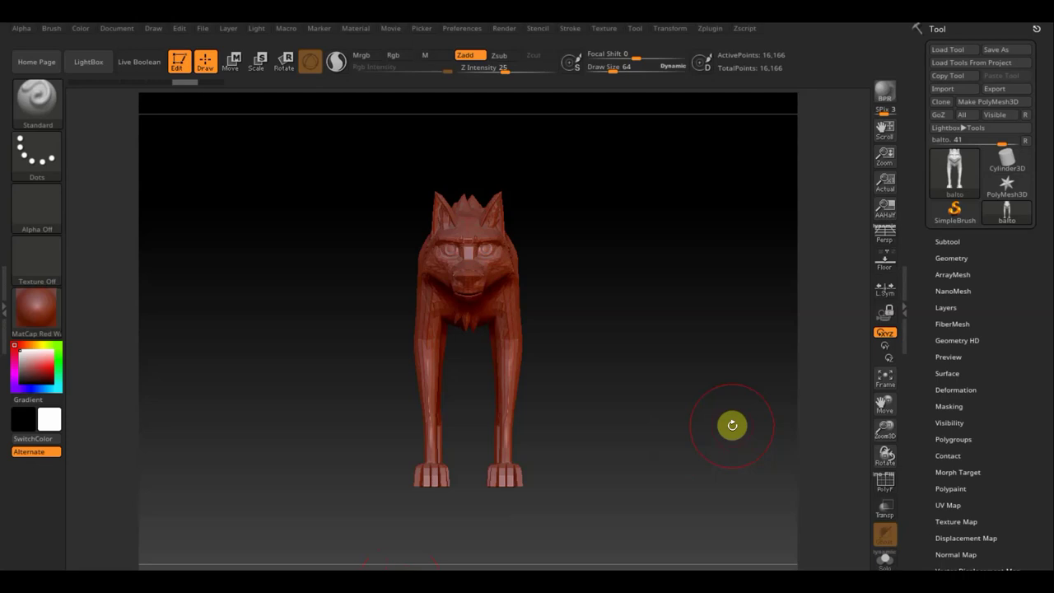
Rotate the wolf through side, front and profile views, then toggle the PolyF wireframe on and off
drag(724, 422, 652, 429)
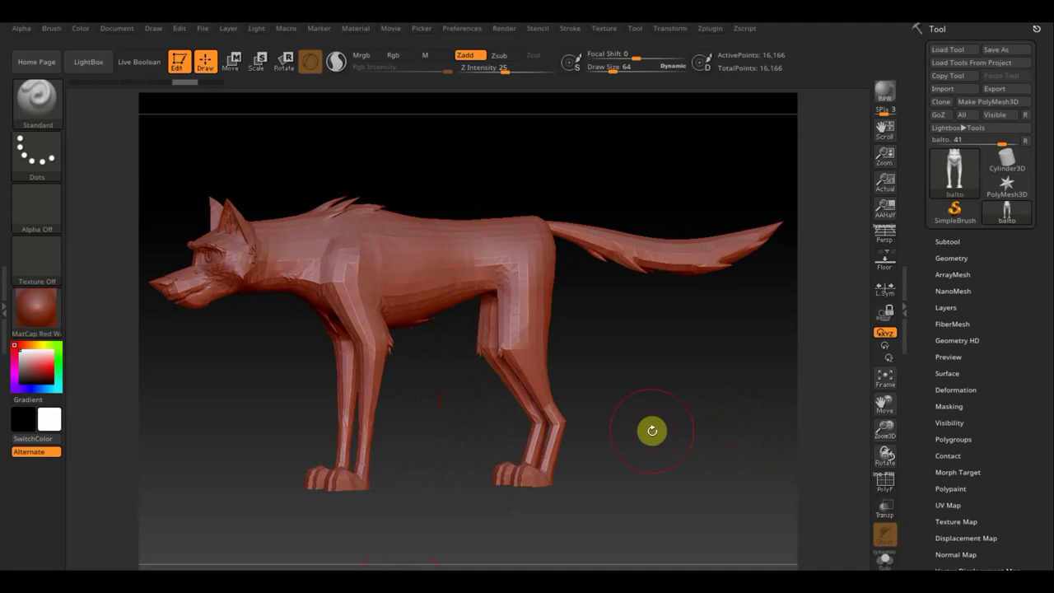
mouse_move(653, 395)
mouse_down()
mouse_move(712, 395)
mouse_move(706, 410)
mouse_move(673, 414)
mouse_move(656, 400)
mouse_move(694, 393)
mouse_up()
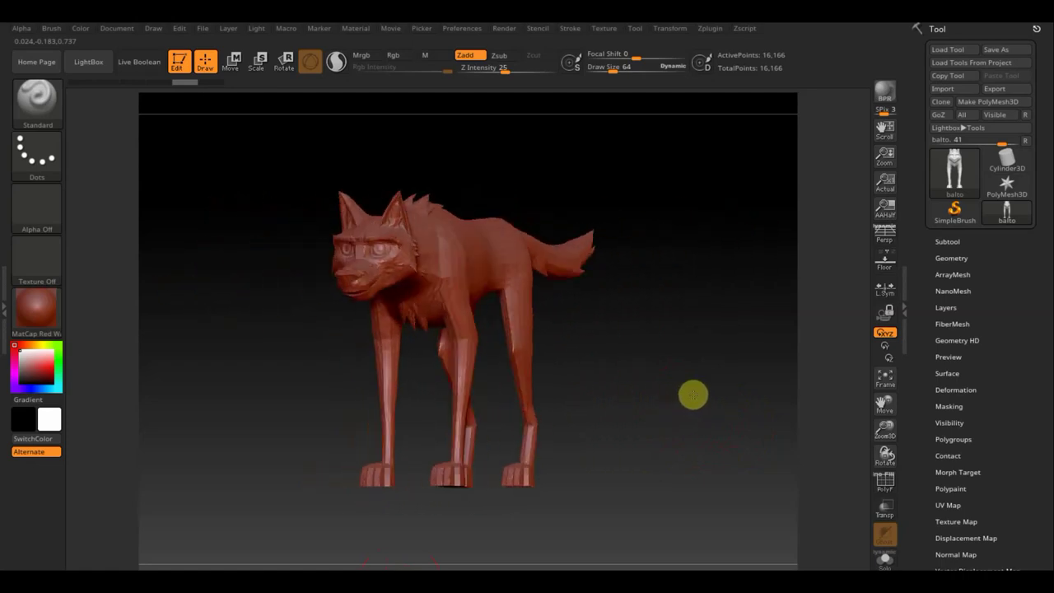
mouse_move(663, 353)
mouse_down()
mouse_move(674, 359)
mouse_move(625, 371)
mouse_move(642, 348)
mouse_up()
click(728, 382)
drag(362, 266, 363, 289)
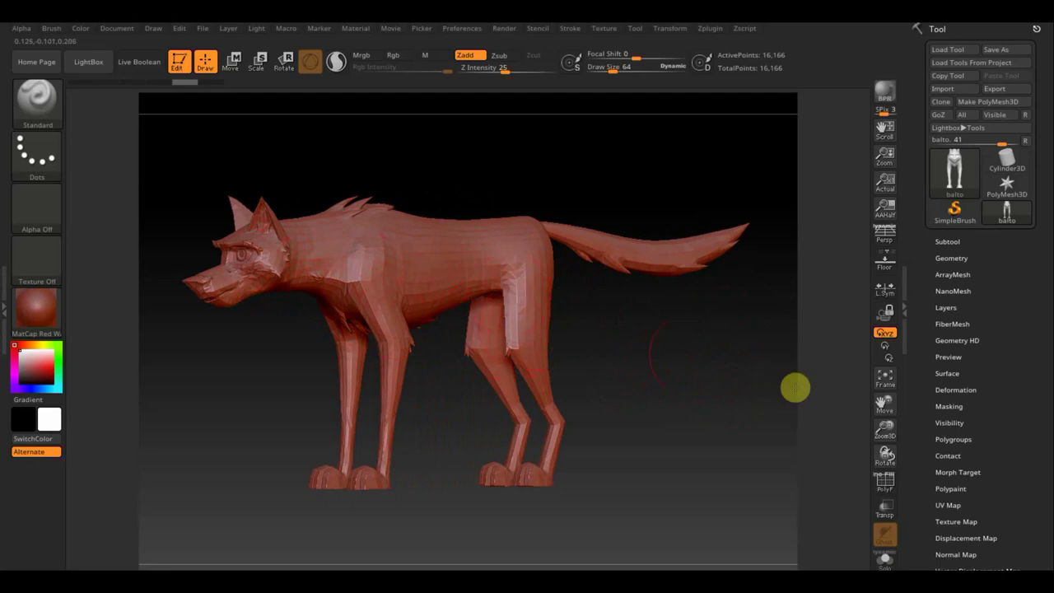
click(883, 486)
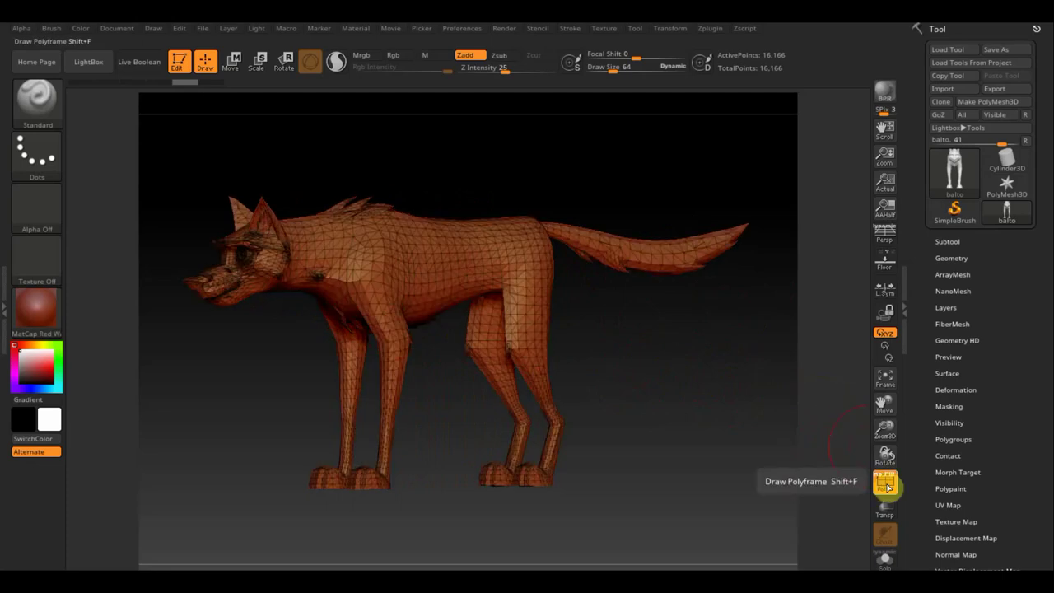
click(886, 487)
With the wireframe off, rotate the red wolf through side, front and three-quarter views
mouse_move(661, 400)
mouse_down()
mouse_move(634, 401)
mouse_move(741, 397)
mouse_move(631, 398)
mouse_move(765, 402)
mouse_move(702, 400)
mouse_up()
click(376, 352)
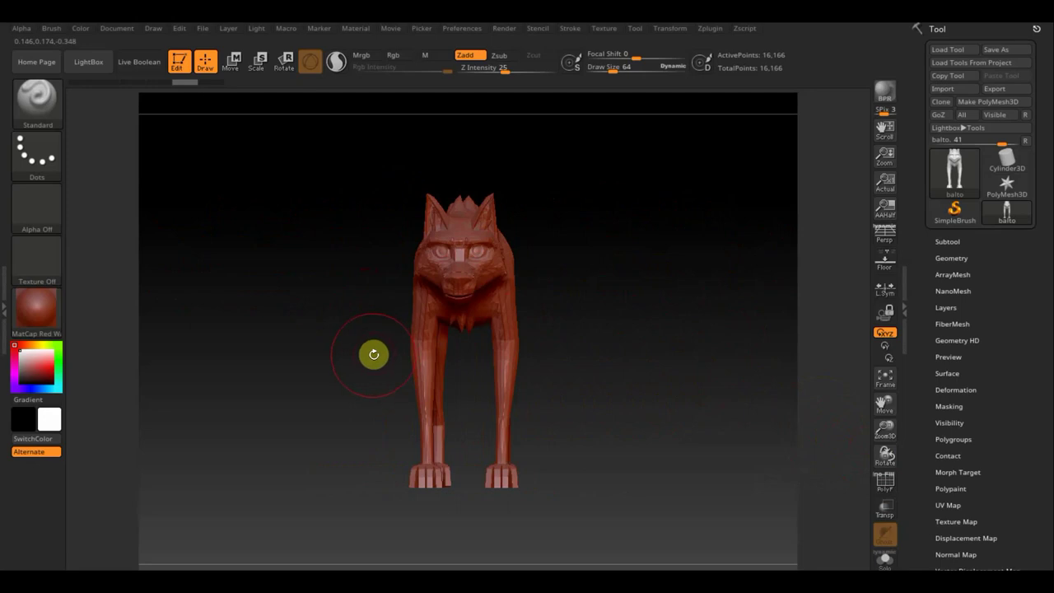
click(680, 196)
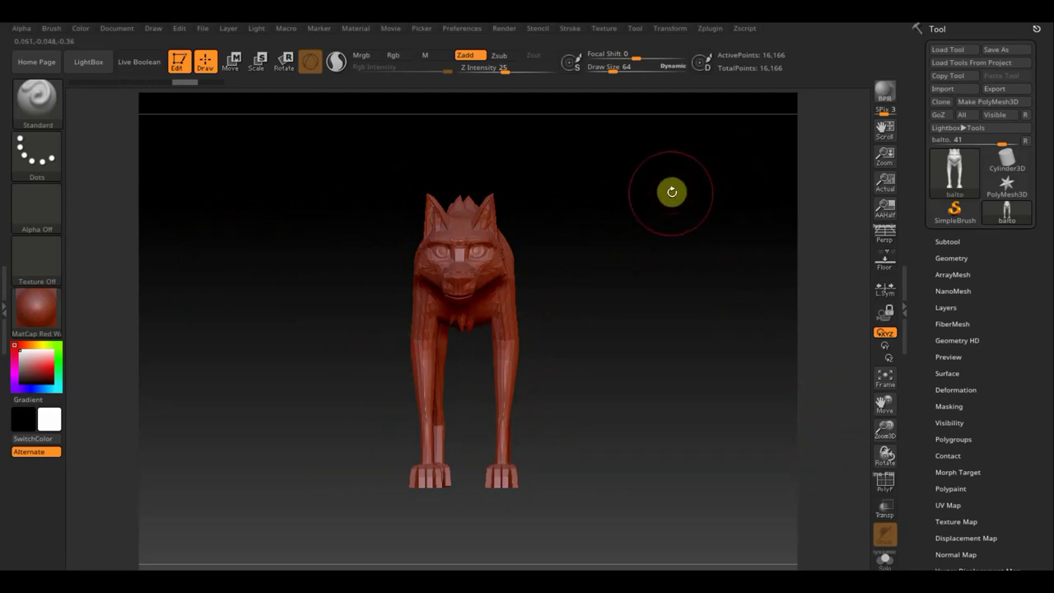
drag(672, 191, 636, 227)
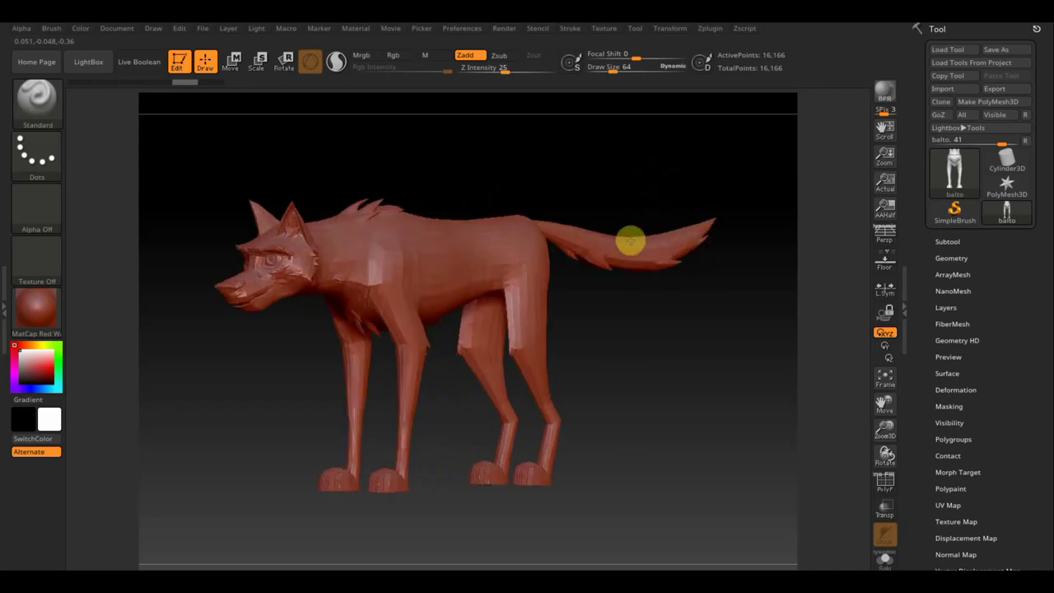
drag(630, 189, 674, 188)
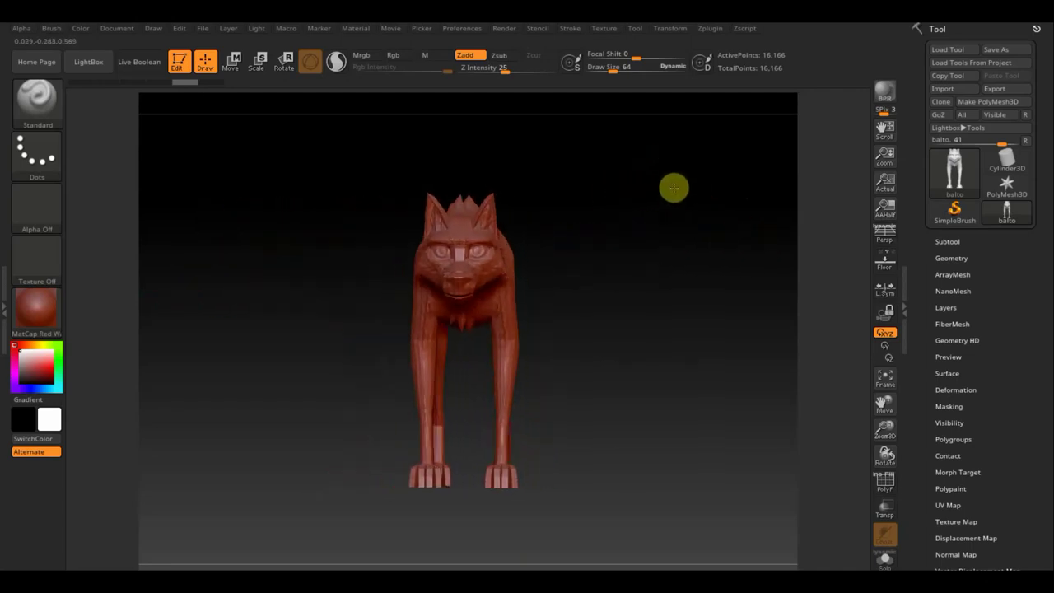
mouse_move(684, 228)
mouse_down()
mouse_move(639, 230)
mouse_move(702, 227)
mouse_move(694, 279)
mouse_move(670, 273)
mouse_move(682, 300)
mouse_up()
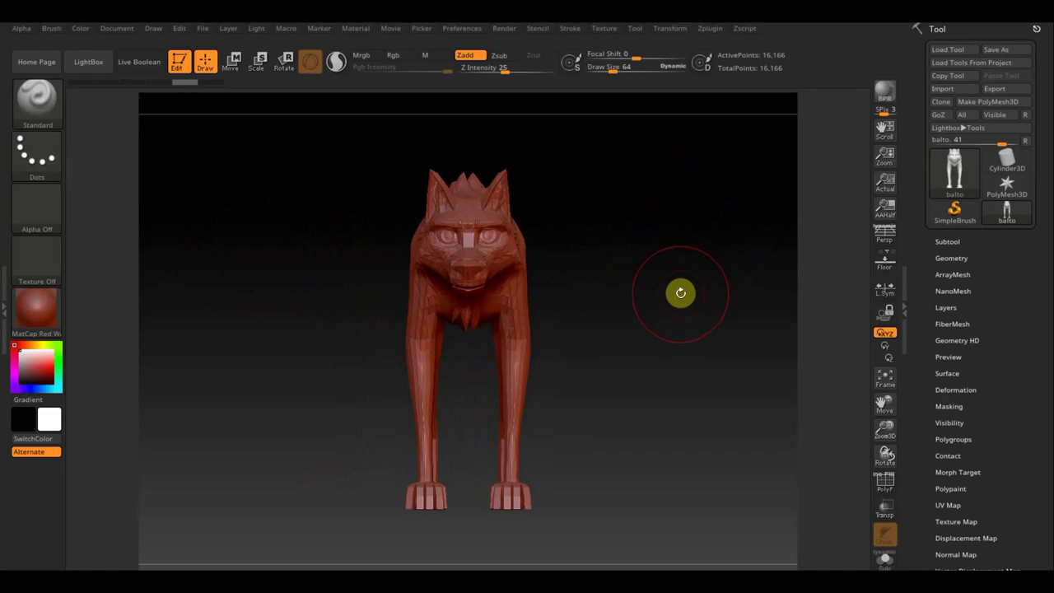
mouse_move(679, 292)
mouse_down()
mouse_move(631, 294)
mouse_move(676, 295)
mouse_up()
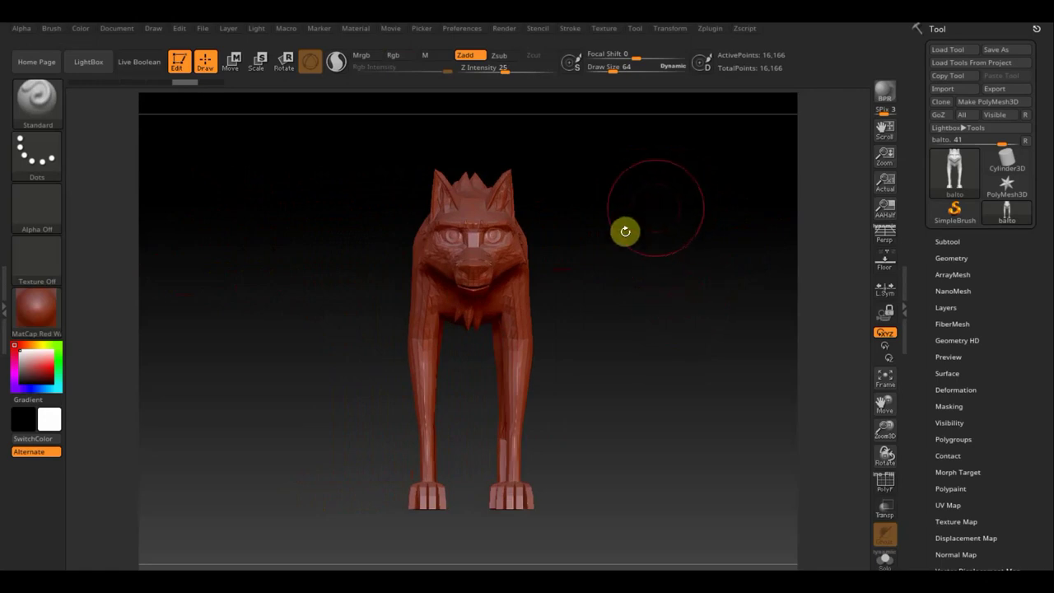
drag(670, 255, 635, 259)
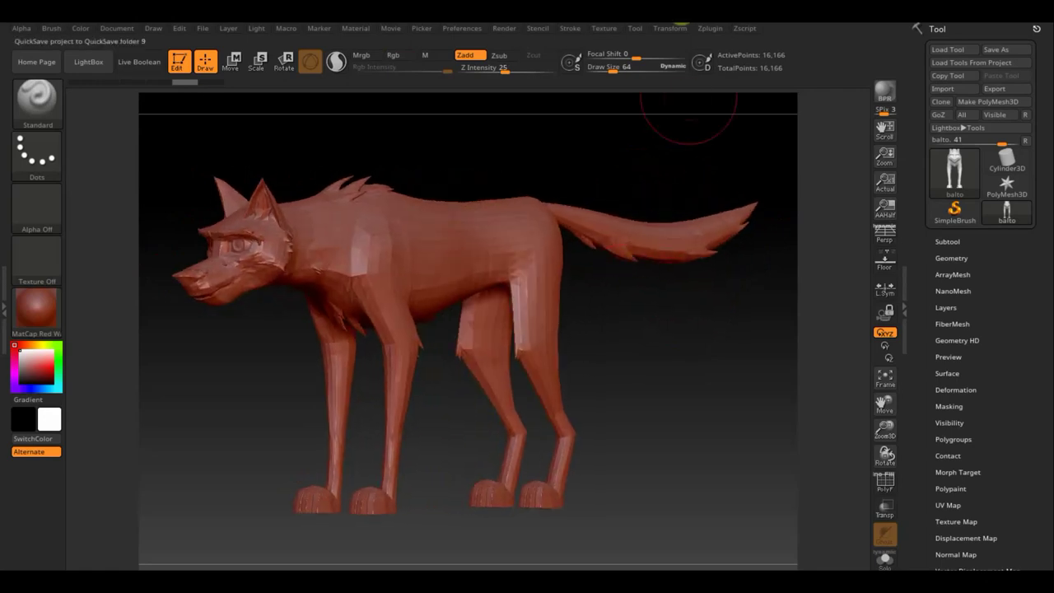
click(608, 30)
Import the first wolf screenshot as a texture
click(634, 28)
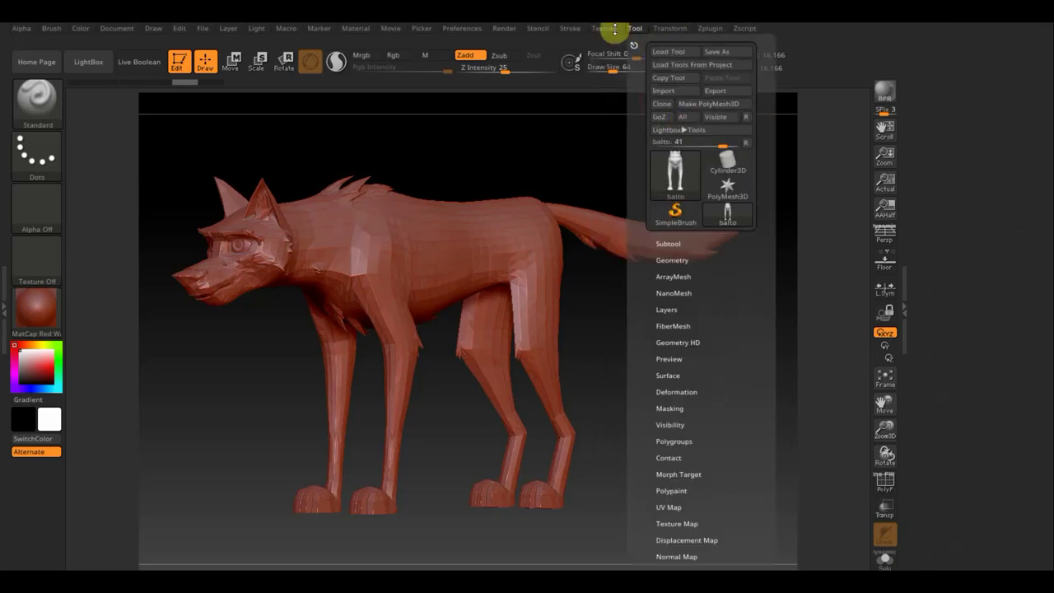
click(604, 29)
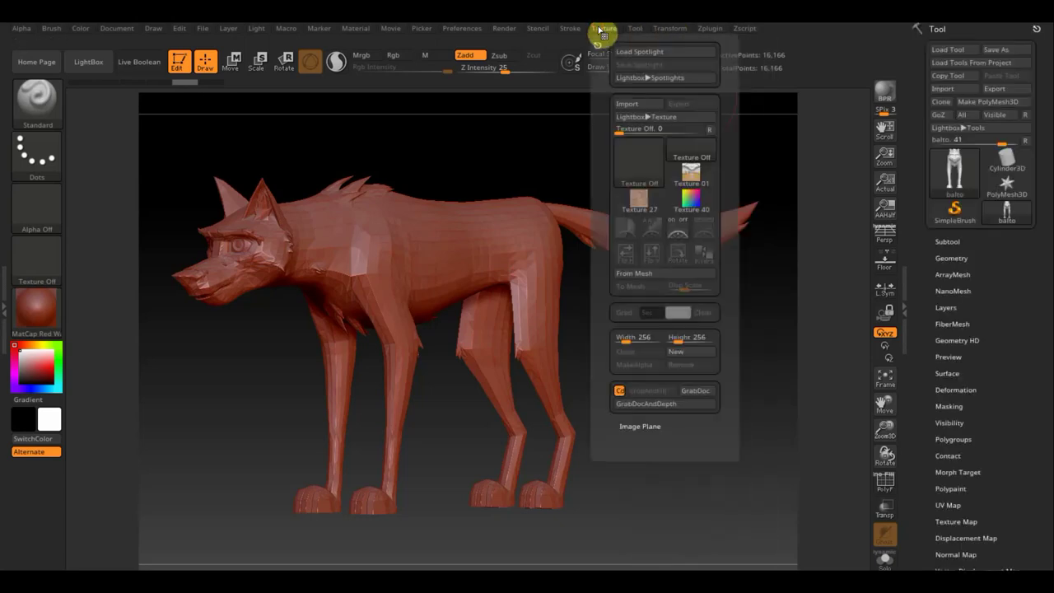
click(634, 106)
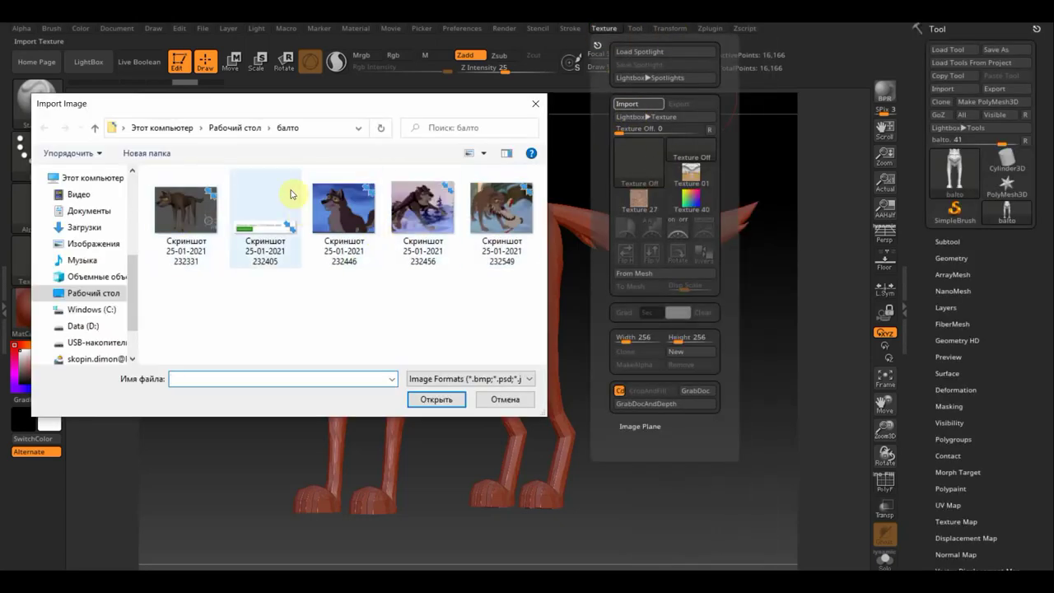
click(191, 219)
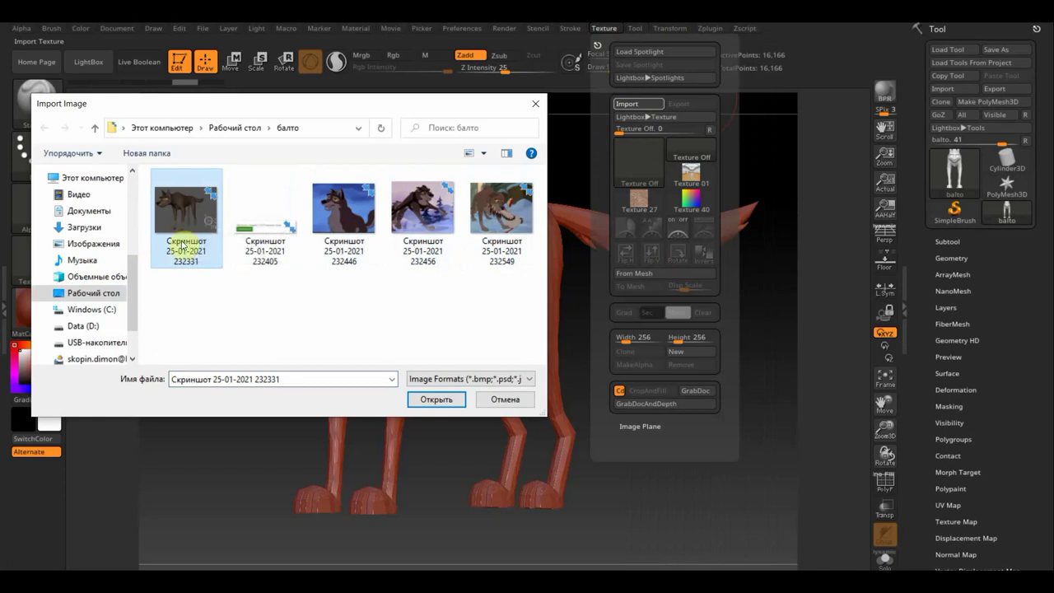
click(437, 400)
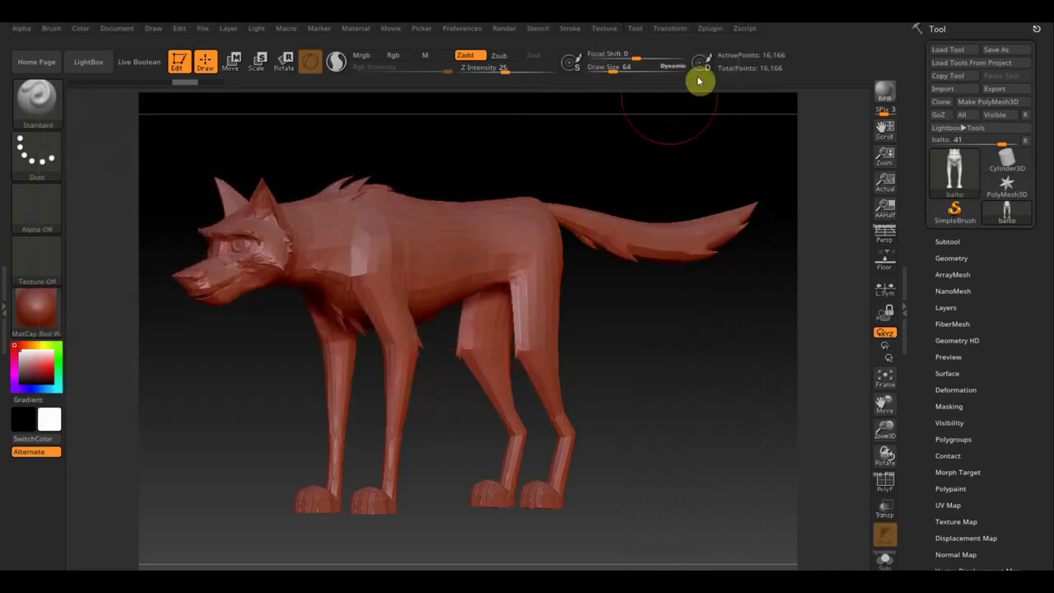
Add the imported screenshot to Spotlight as a canvas overlay
click(613, 32)
click(639, 225)
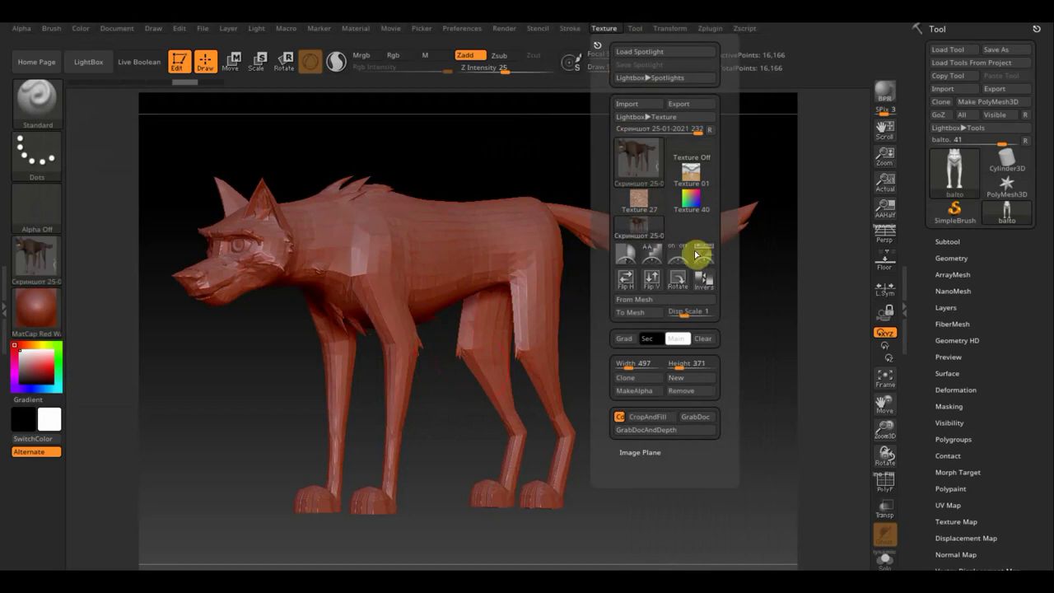
click(699, 259)
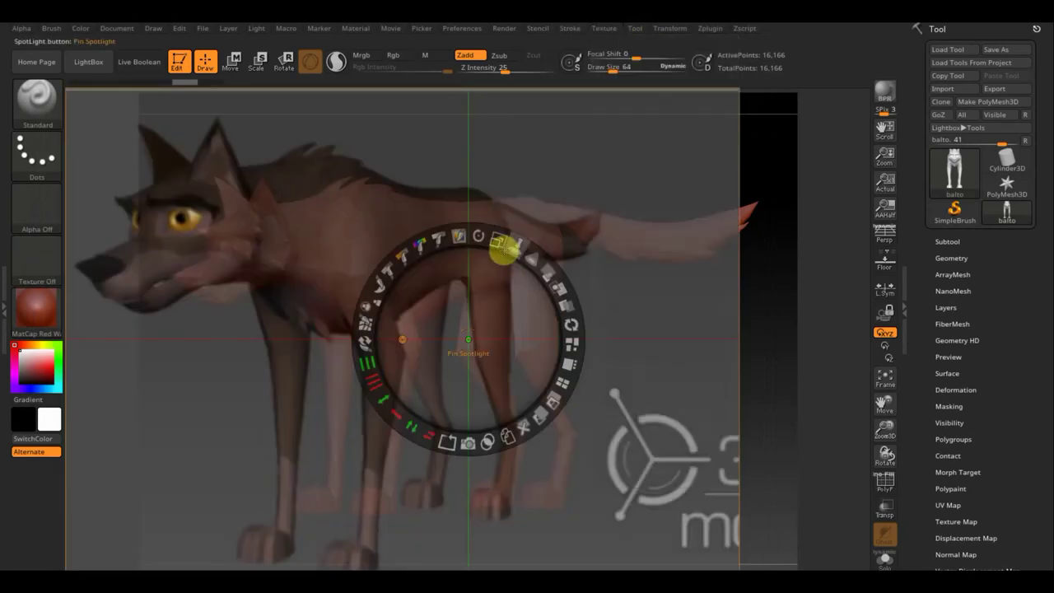
Shrink the Spotlight reference, lower its opacity and line the wolf up with it
drag(497, 240, 473, 237)
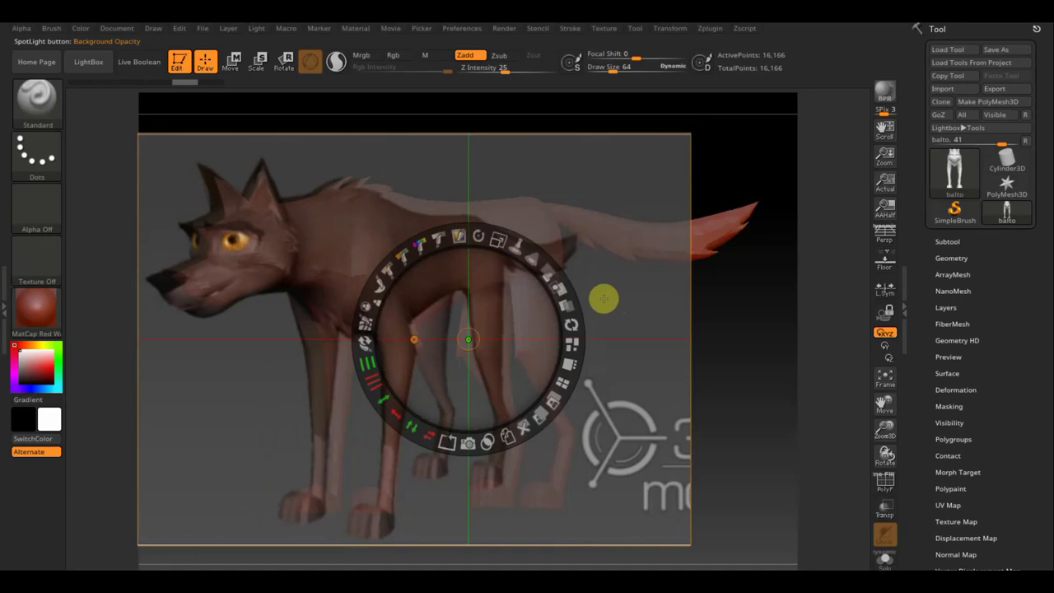
mouse_move(548, 276)
mouse_down()
mouse_move(532, 254)
mouse_move(536, 263)
mouse_up()
key(z)
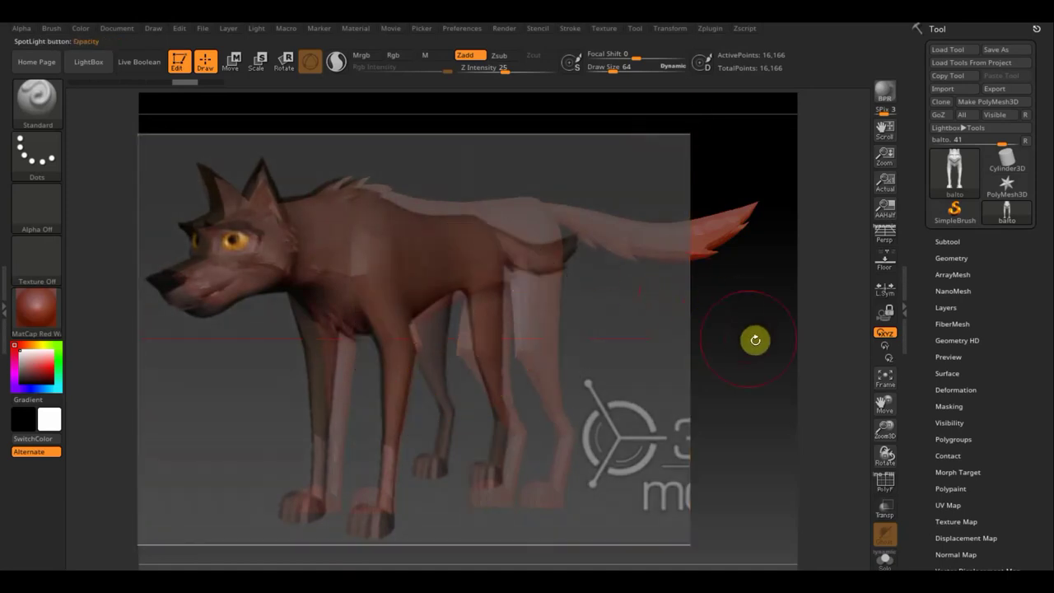
mouse_move(754, 344)
mouse_down()
mouse_move(717, 341)
mouse_move(732, 359)
mouse_move(720, 348)
mouse_move(764, 344)
mouse_up()
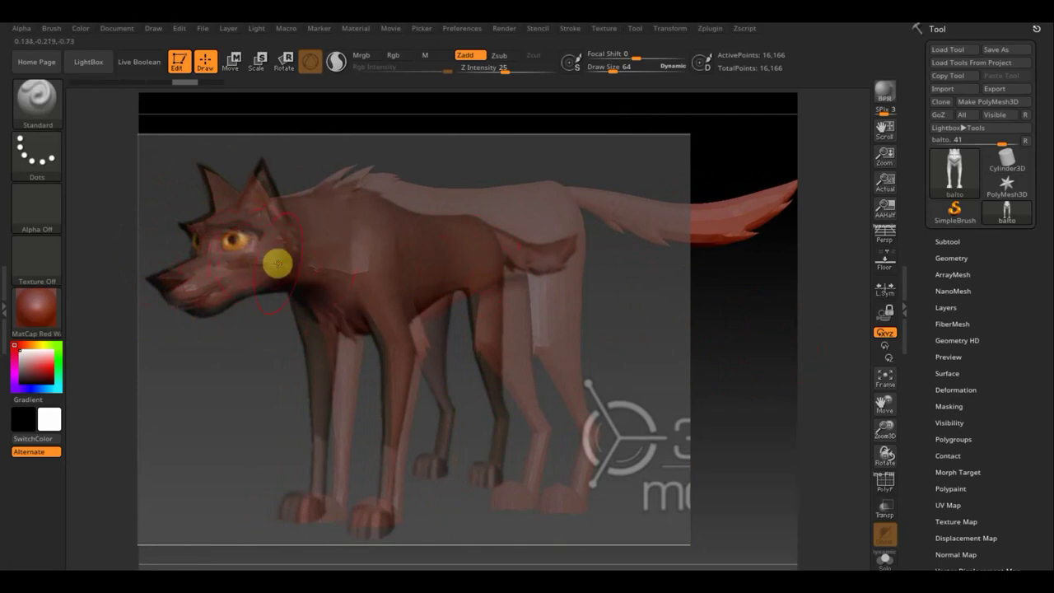
Raise the reference opacity, project its head colours onto the wolf, then hide Spotlight
key(shift+z)
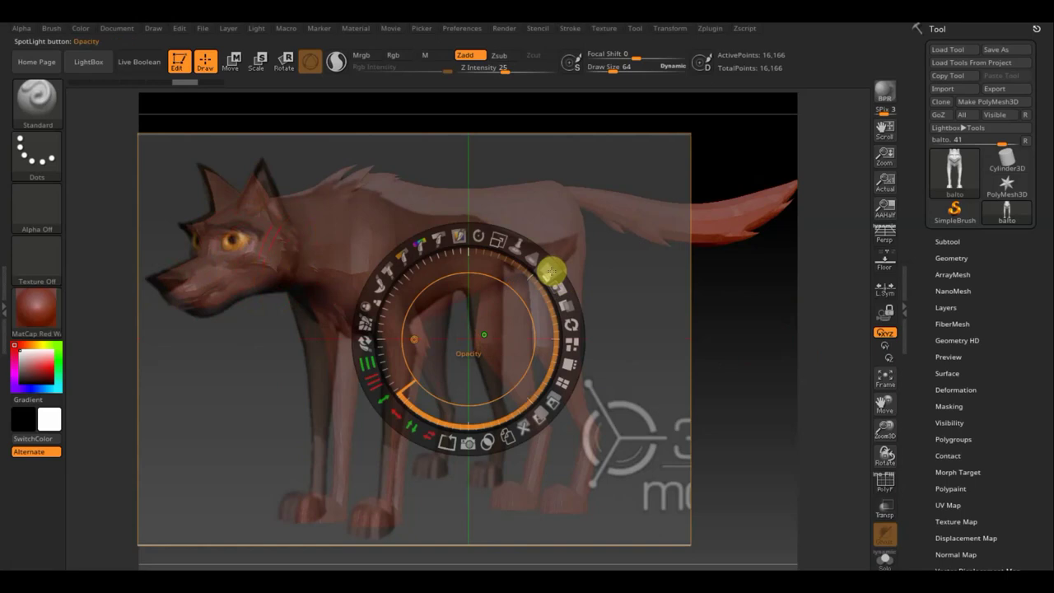
drag(550, 272, 488, 414)
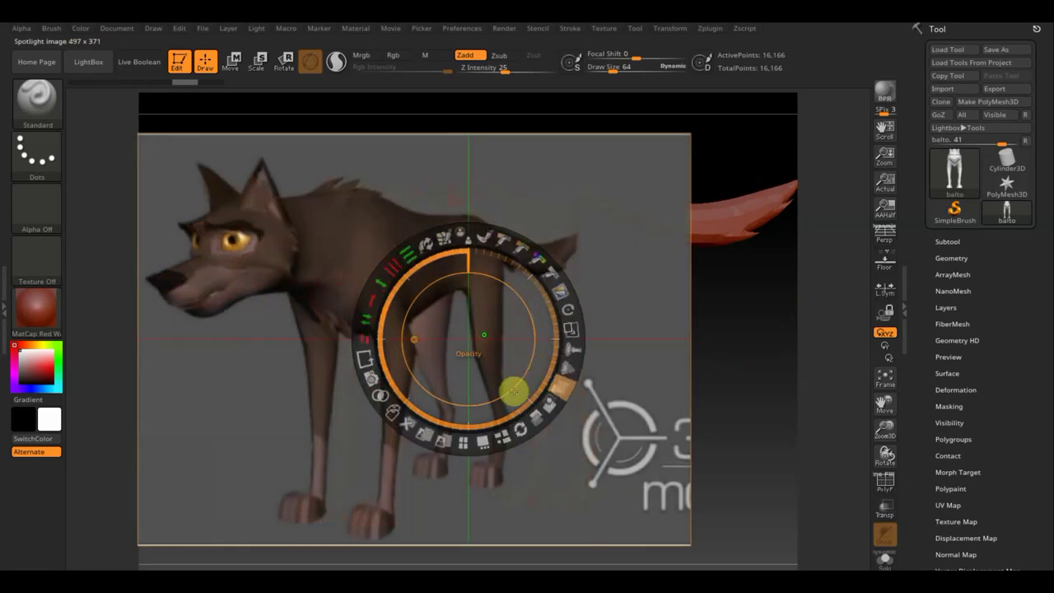
key(z)
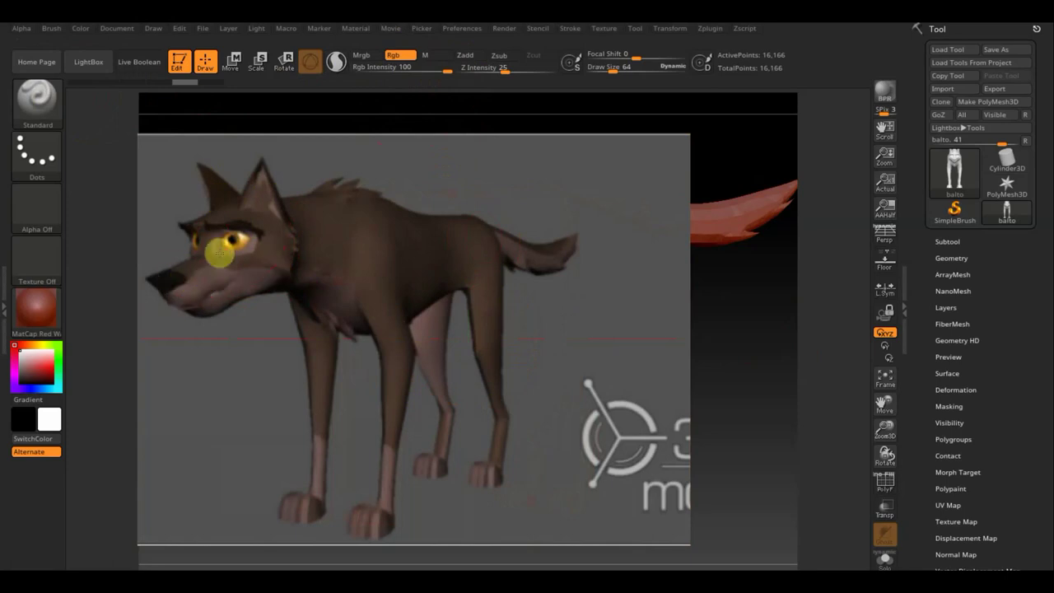
key(shift+z)
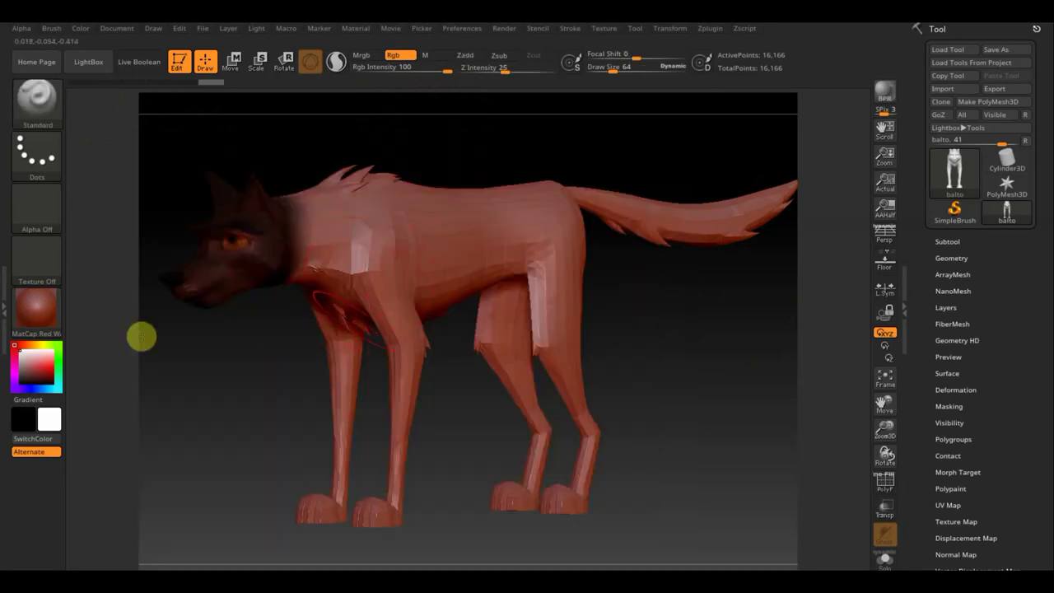
Apply SketchShaded2, check the head from front and left views, and paint brown down the neck
click(37, 313)
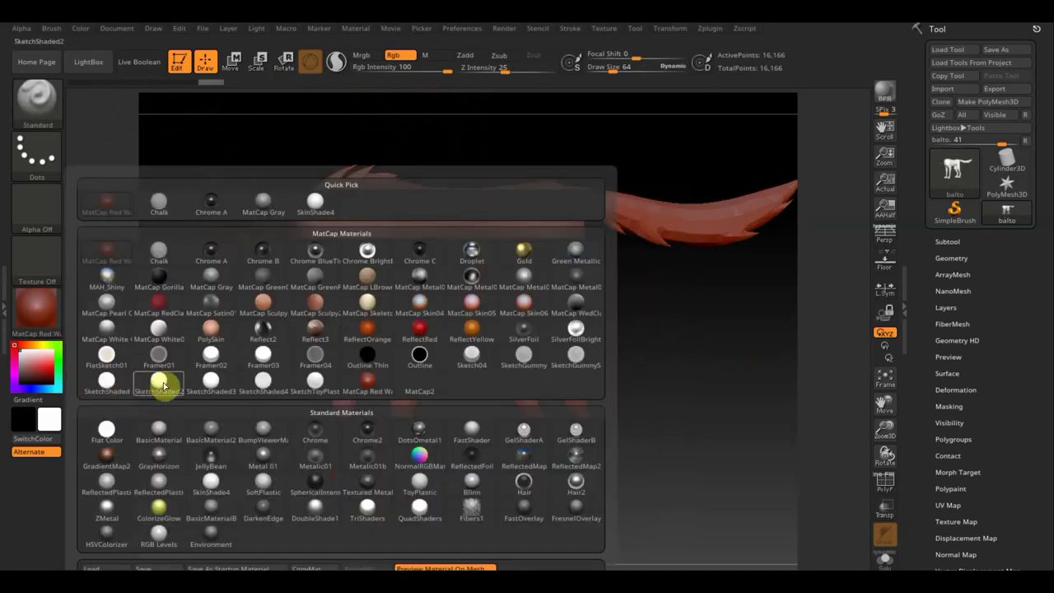
click(169, 383)
mouse_move(238, 382)
mouse_down()
mouse_move(376, 376)
mouse_move(609, 444)
mouse_up()
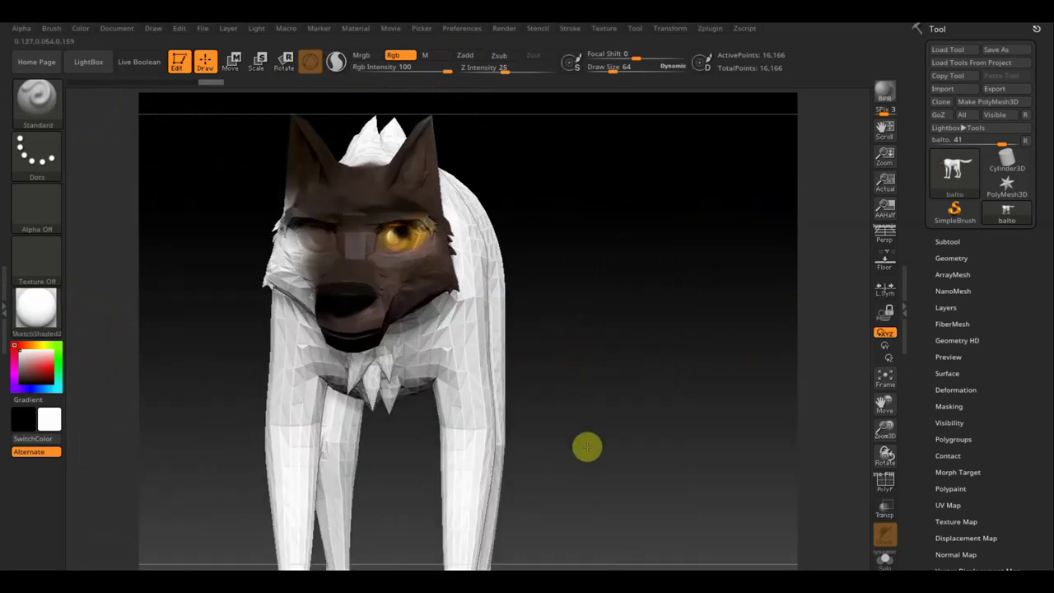
mouse_move(606, 378)
mouse_down()
mouse_move(557, 381)
mouse_move(585, 379)
mouse_move(600, 409)
mouse_move(591, 440)
mouse_move(562, 376)
mouse_move(545, 381)
mouse_move(560, 379)
mouse_move(525, 433)
mouse_move(531, 440)
mouse_move(477, 450)
mouse_move(464, 371)
mouse_move(383, 290)
mouse_move(298, 261)
mouse_up()
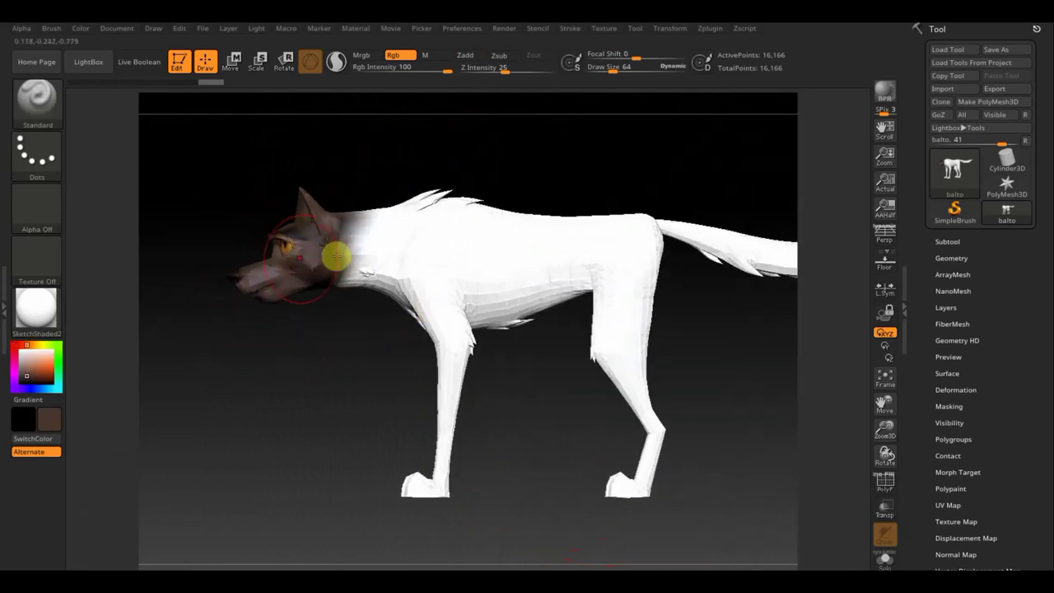
mouse_move(364, 248)
mouse_down()
mouse_move(352, 212)
mouse_move(435, 212)
mouse_move(421, 196)
mouse_up()
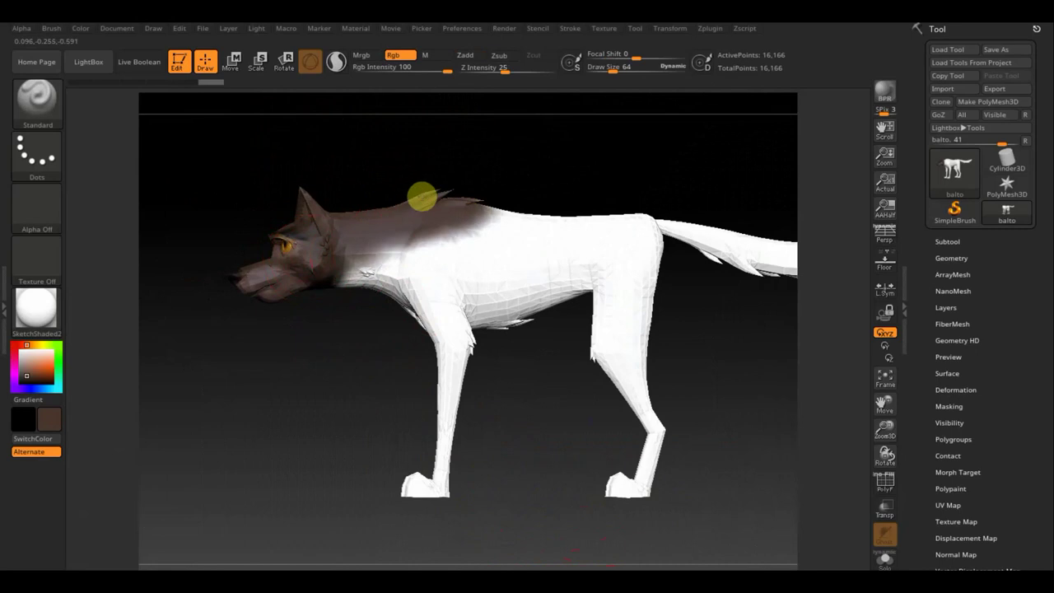
Paint the wolf's back, chest, neck and shoulder brown
mouse_move(541, 221)
mouse_down()
mouse_move(700, 235)
mouse_move(628, 214)
mouse_move(800, 255)
mouse_move(600, 264)
mouse_move(642, 313)
mouse_move(609, 373)
mouse_move(617, 406)
mouse_move(649, 400)
mouse_move(548, 282)
mouse_move(458, 310)
mouse_move(476, 272)
mouse_move(513, 254)
mouse_up()
mouse_move(372, 282)
mouse_down()
mouse_move(424, 357)
mouse_move(437, 326)
mouse_move(429, 353)
mouse_move(461, 349)
mouse_move(483, 360)
mouse_up()
mouse_move(365, 279)
mouse_down()
mouse_move(339, 238)
mouse_move(365, 251)
mouse_up()
mouse_move(307, 229)
mouse_down()
mouse_move(254, 212)
mouse_move(280, 289)
mouse_move(255, 325)
mouse_move(296, 322)
mouse_move(242, 345)
mouse_move(263, 424)
mouse_up()
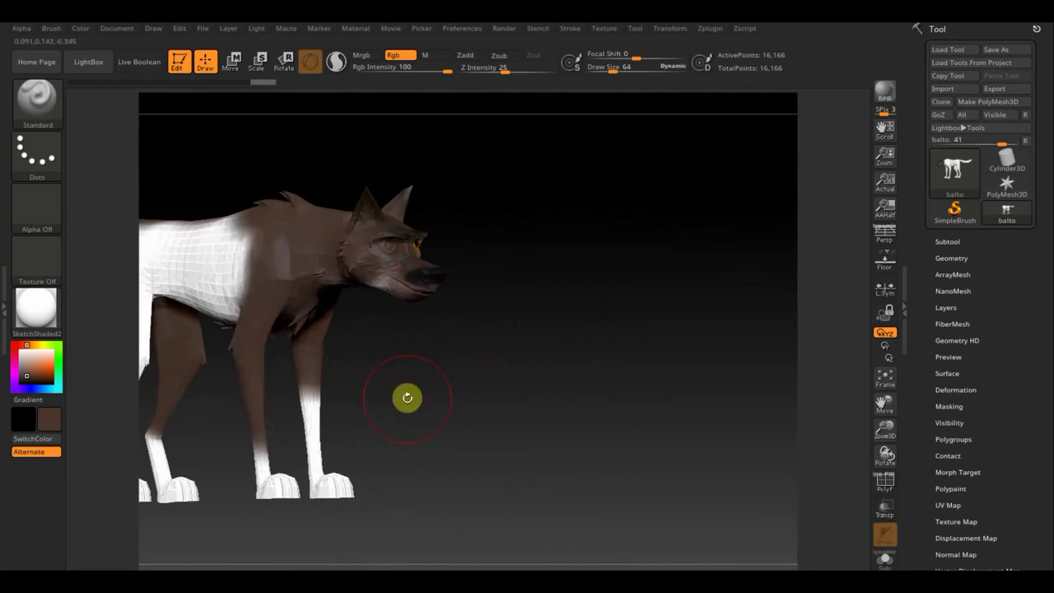
Paint the upper front leg and the tail brown from side and rear views
drag(406, 397, 532, 402)
mouse_move(423, 406)
mouse_down()
mouse_move(618, 407)
mouse_move(529, 300)
mouse_move(448, 290)
mouse_move(447, 306)
mouse_move(376, 325)
mouse_move(388, 301)
mouse_move(351, 245)
mouse_move(277, 266)
mouse_move(177, 271)
mouse_move(437, 237)
mouse_up()
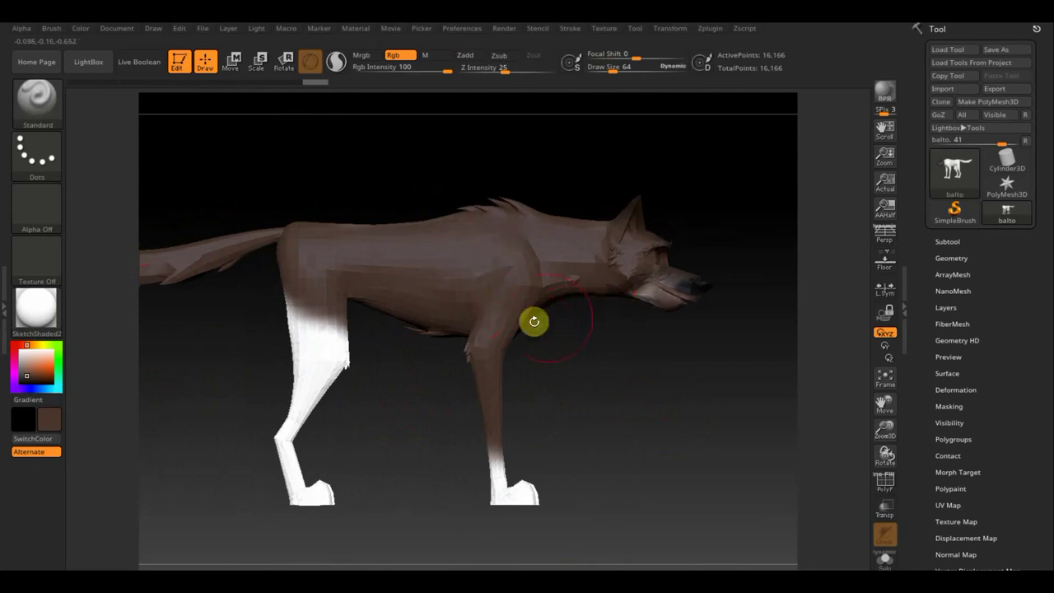
mouse_move(318, 288)
mouse_down()
mouse_move(287, 275)
mouse_move(287, 370)
mouse_move(349, 322)
mouse_move(284, 428)
mouse_up()
mouse_move(580, 400)
mouse_down()
mouse_move(620, 402)
mouse_move(287, 322)
mouse_up()
mouse_move(274, 270)
mouse_down()
mouse_move(157, 228)
mouse_move(228, 277)
mouse_move(181, 261)
mouse_move(243, 283)
mouse_up()
mouse_move(508, 377)
mouse_down()
mouse_move(552, 288)
mouse_move(515, 325)
mouse_move(493, 398)
mouse_move(449, 405)
mouse_move(487, 377)
mouse_move(541, 456)
mouse_move(458, 344)
mouse_move(720, 365)
mouse_move(695, 352)
mouse_up()
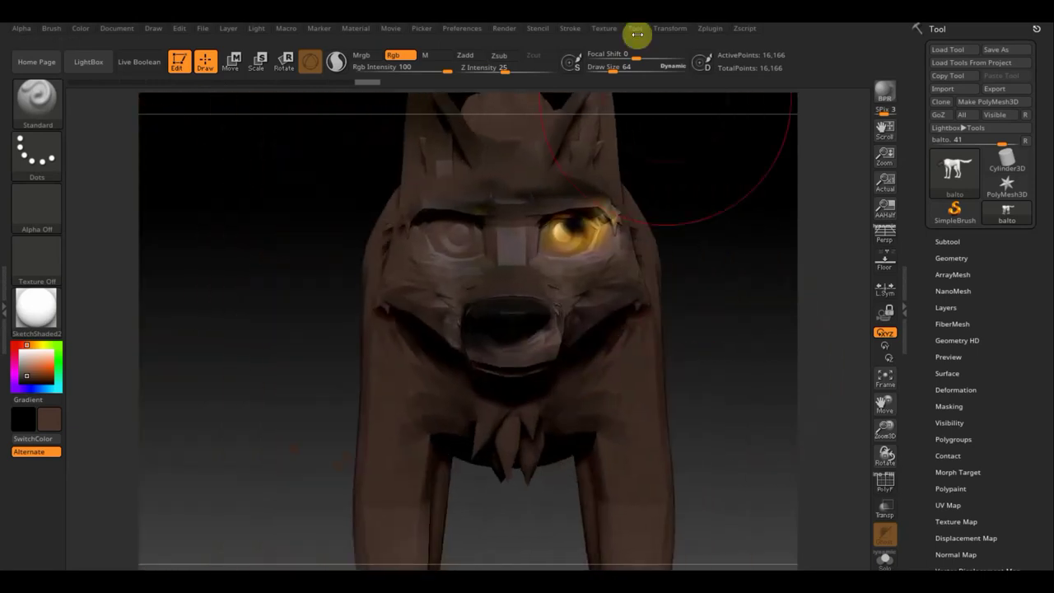
Switch to gold at Draw Size 8, paint both eyes, then switch back to dark brown
click(609, 69)
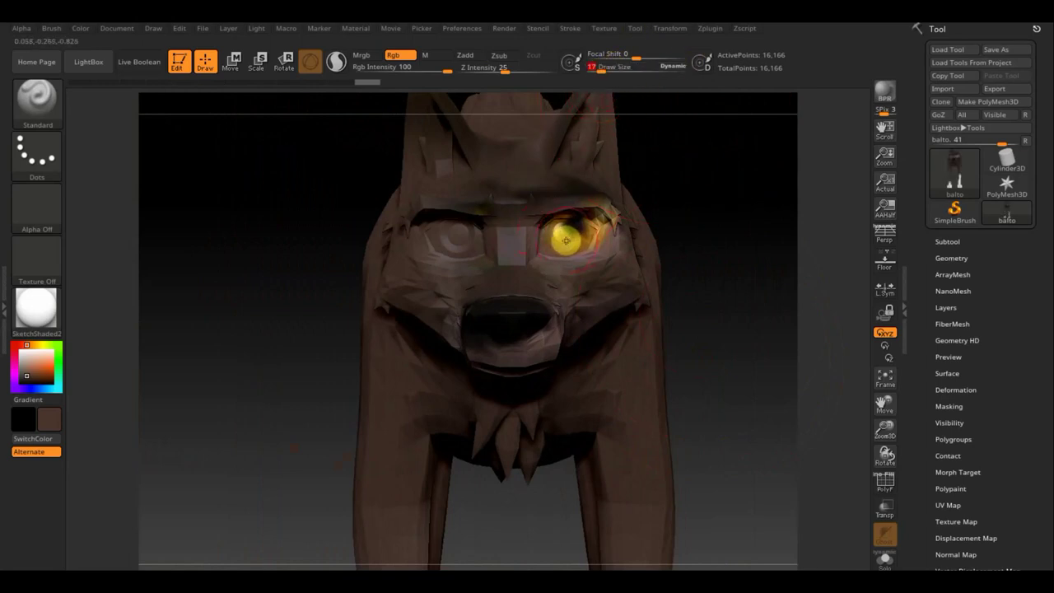
key(c)
drag(605, 71, 596, 70)
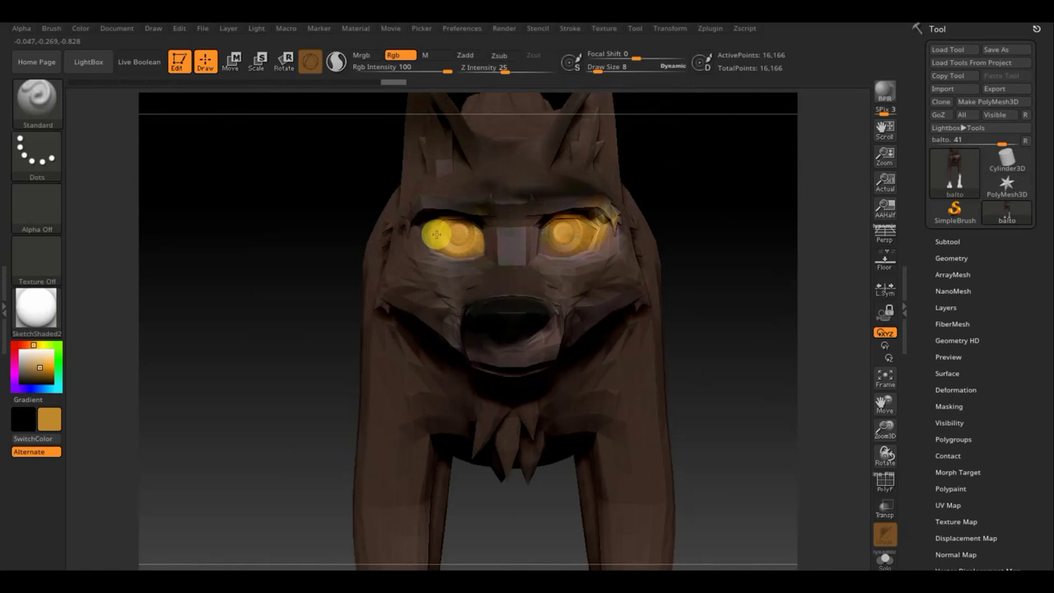
mouse_move(729, 247)
mouse_down()
mouse_move(681, 247)
mouse_move(663, 261)
mouse_up()
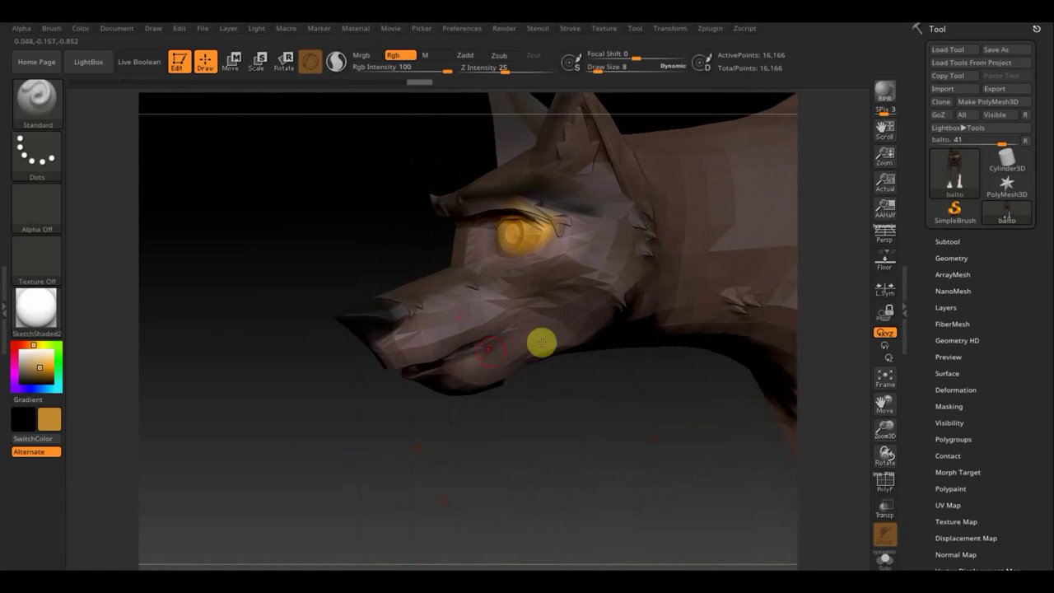
drag(569, 433, 673, 423)
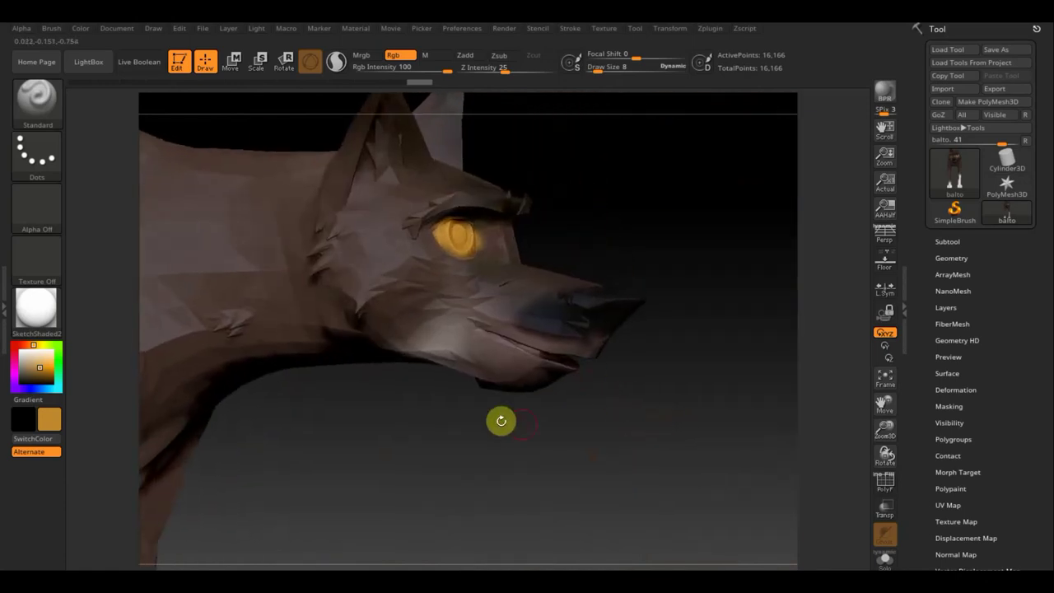
mouse_move(701, 353)
mouse_down()
mouse_move(663, 358)
mouse_move(568, 271)
mouse_up()
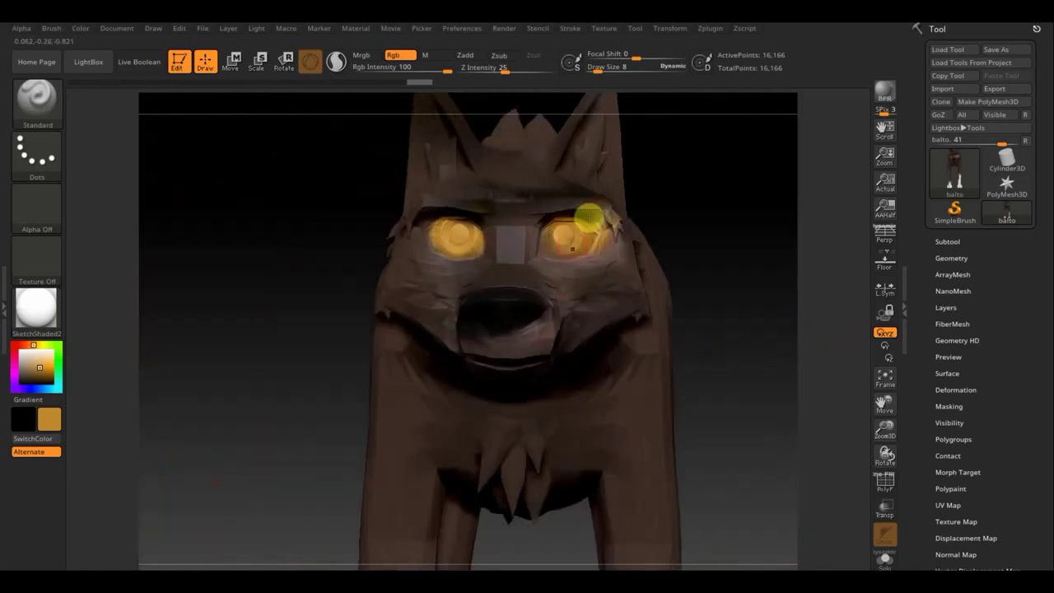
mouse_move(686, 184)
mouse_down()
mouse_move(720, 191)
mouse_move(708, 205)
mouse_up()
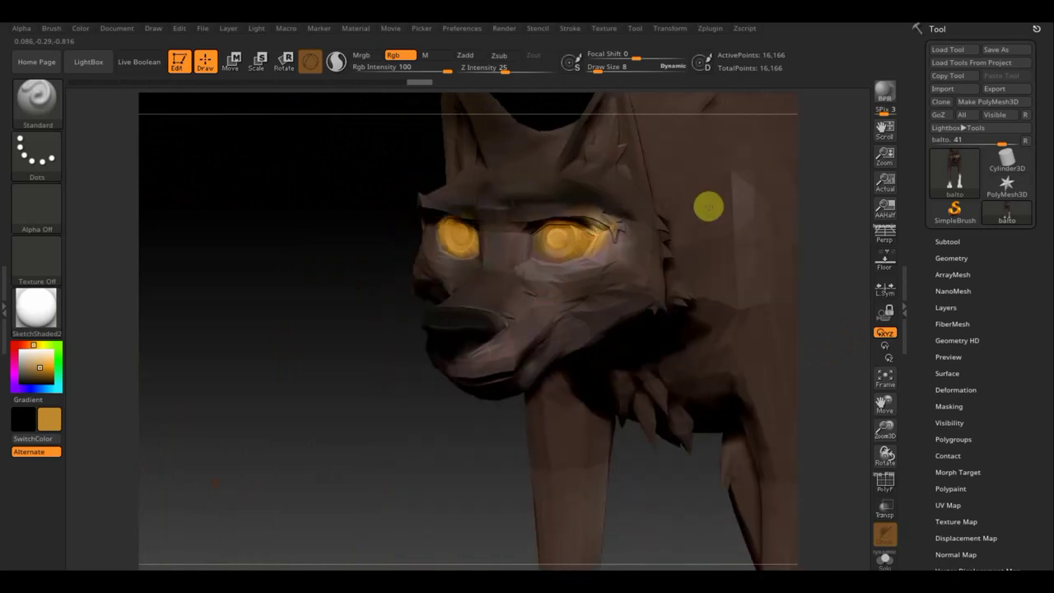
key(c)
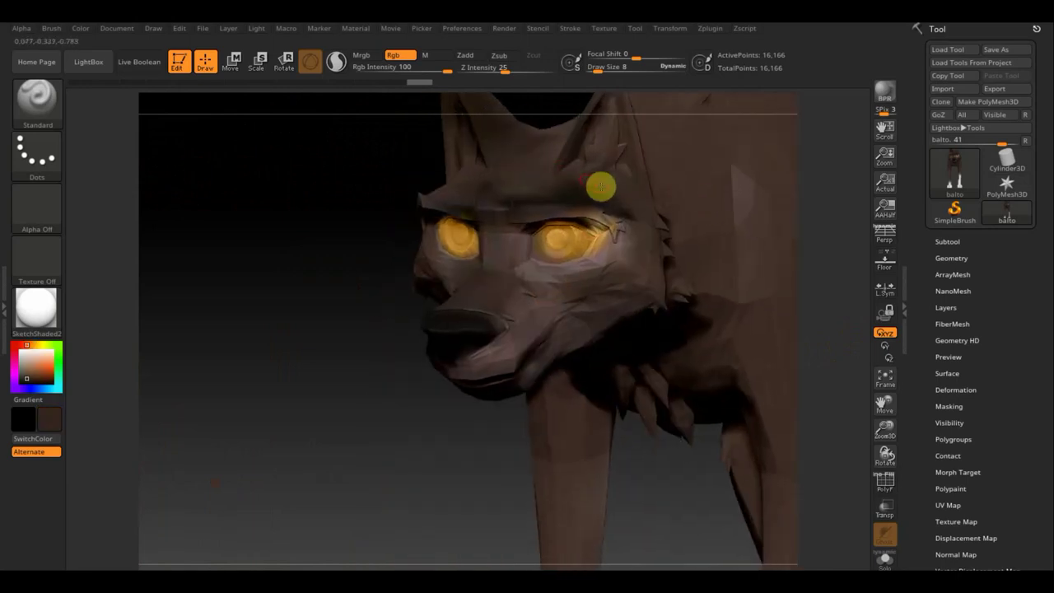
mouse_move(324, 273)
mouse_down()
mouse_move(282, 296)
mouse_move(306, 308)
mouse_up()
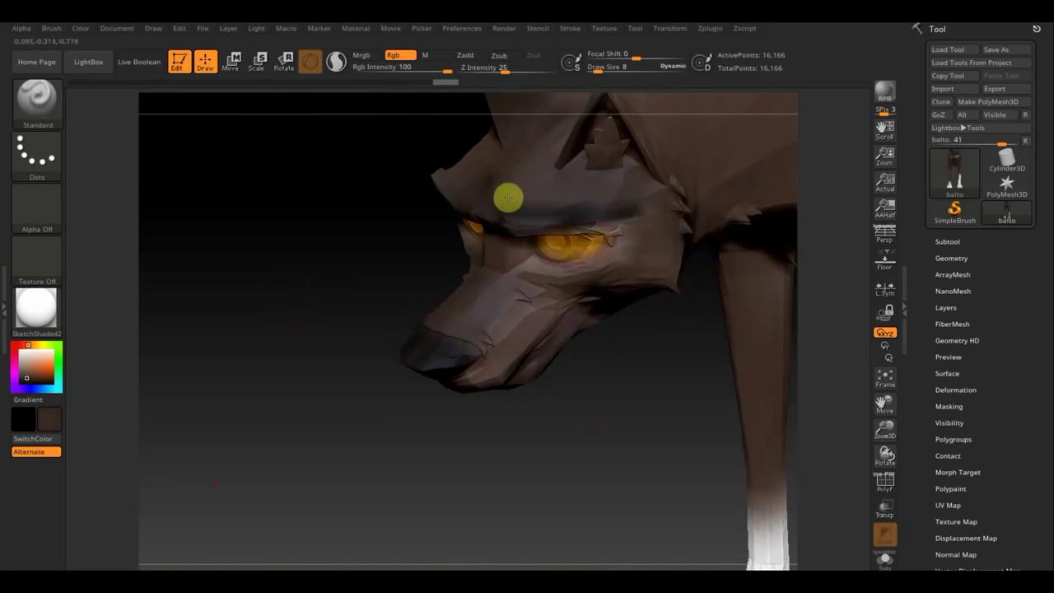
mouse_move(344, 199)
mouse_down()
mouse_move(364, 181)
mouse_move(362, 157)
mouse_move(659, 214)
mouse_up()
mouse_move(323, 272)
mouse_down()
mouse_move(320, 205)
mouse_move(567, 213)
mouse_up()
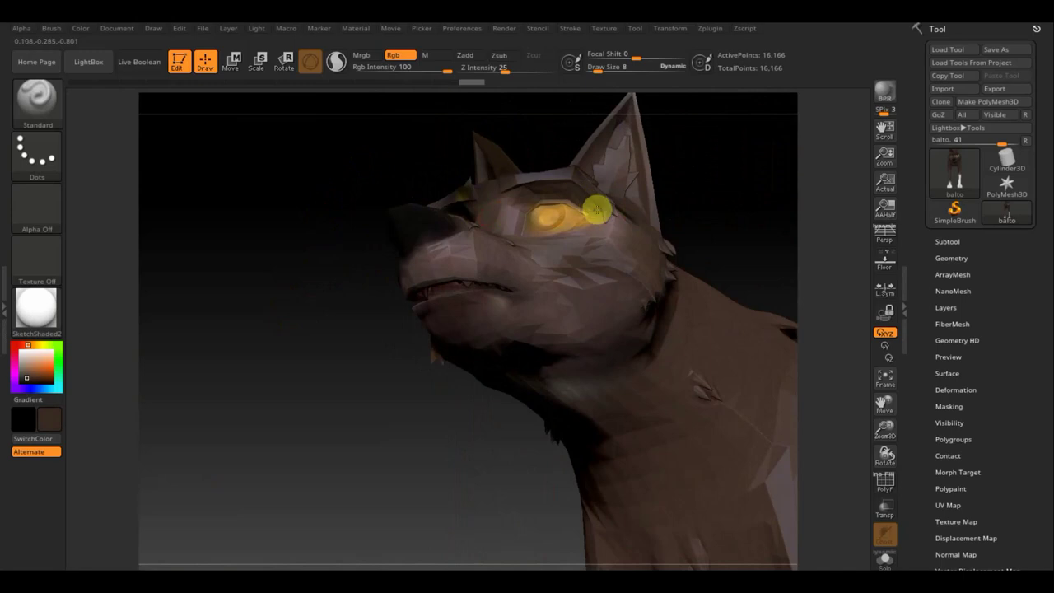
mouse_move(244, 231)
mouse_down()
mouse_move(266, 277)
mouse_move(285, 266)
mouse_move(296, 231)
mouse_move(277, 250)
mouse_up()
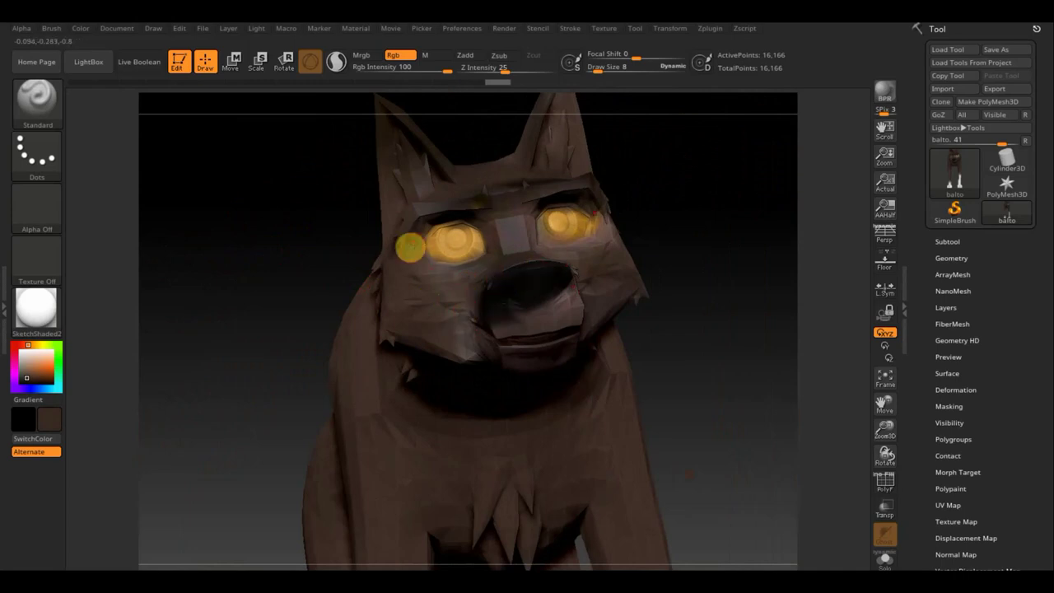
mouse_move(301, 191)
mouse_down()
mouse_move(291, 247)
mouse_move(306, 243)
mouse_up()
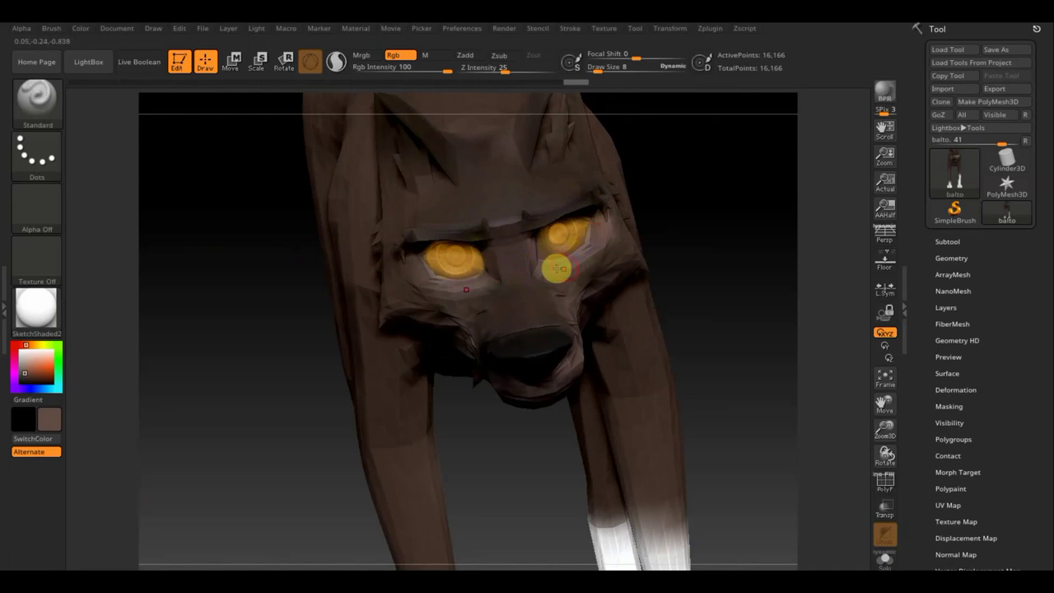
mouse_move(728, 234)
mouse_down()
mouse_move(710, 203)
mouse_move(670, 236)
mouse_up()
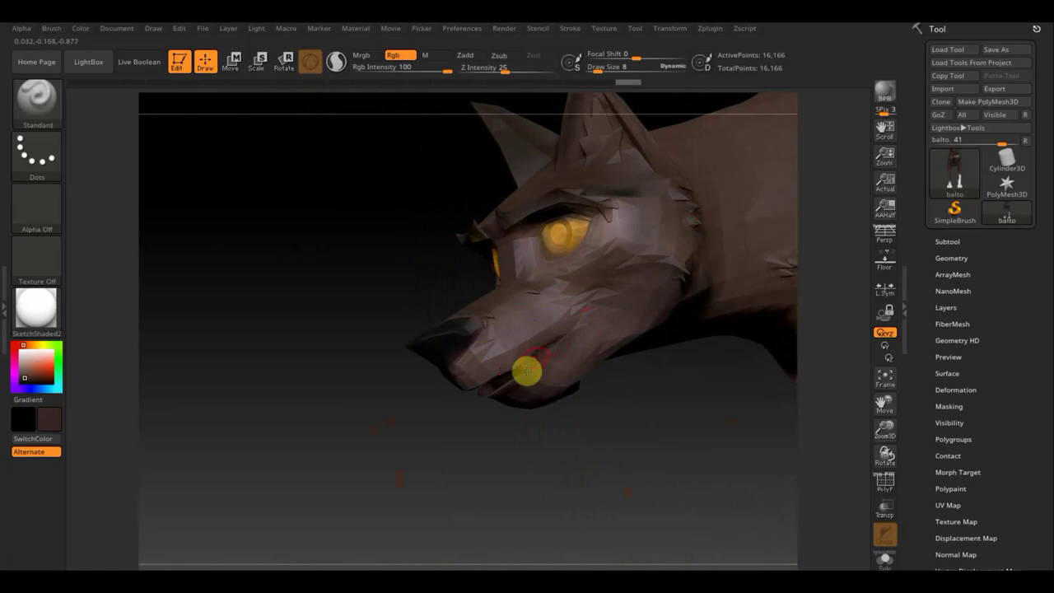
drag(365, 379, 596, 354)
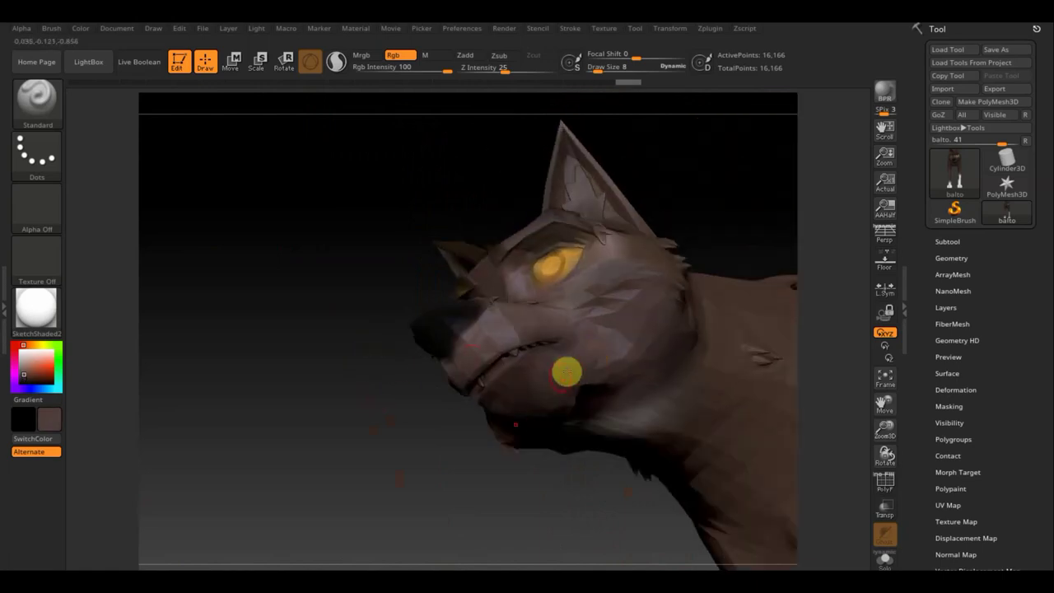
key(c)
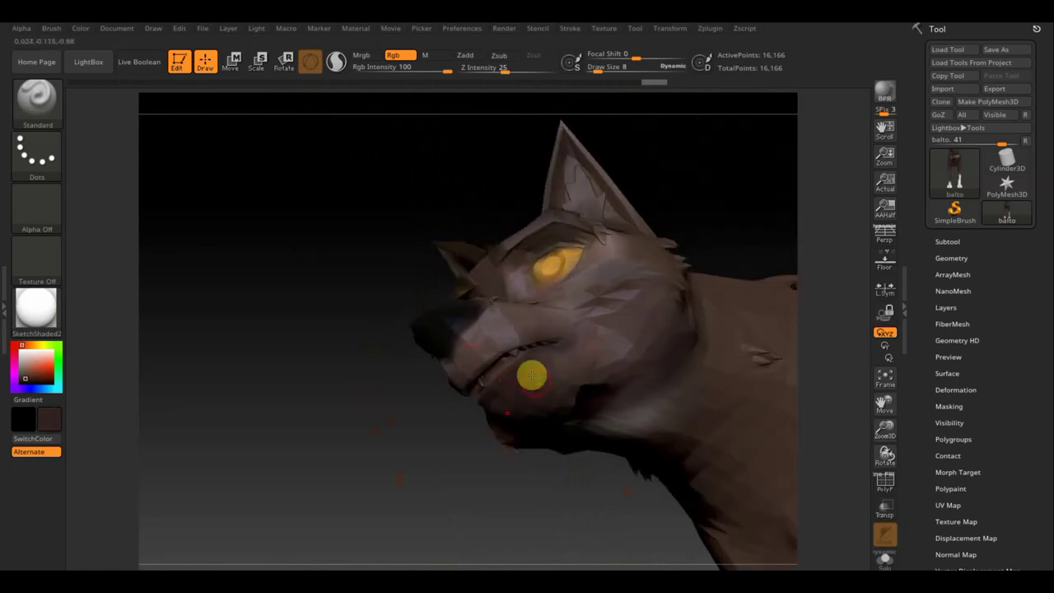
click(550, 364)
mouse_move(349, 353)
mouse_down()
mouse_move(289, 393)
mouse_move(294, 412)
mouse_up()
key(c)
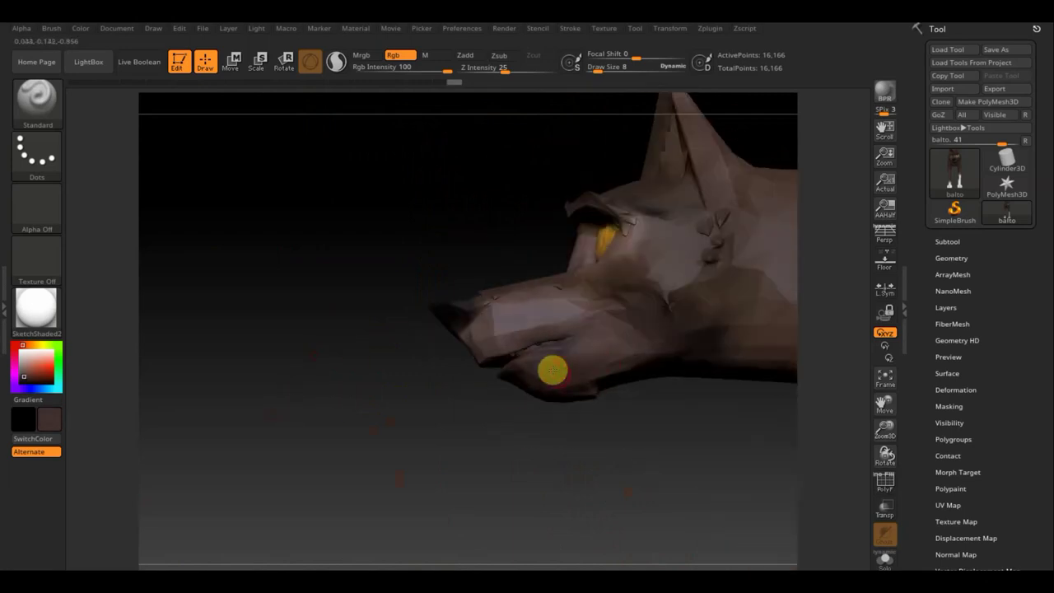
mouse_move(305, 367)
mouse_down()
mouse_move(425, 313)
mouse_move(381, 306)
mouse_move(543, 376)
mouse_up()
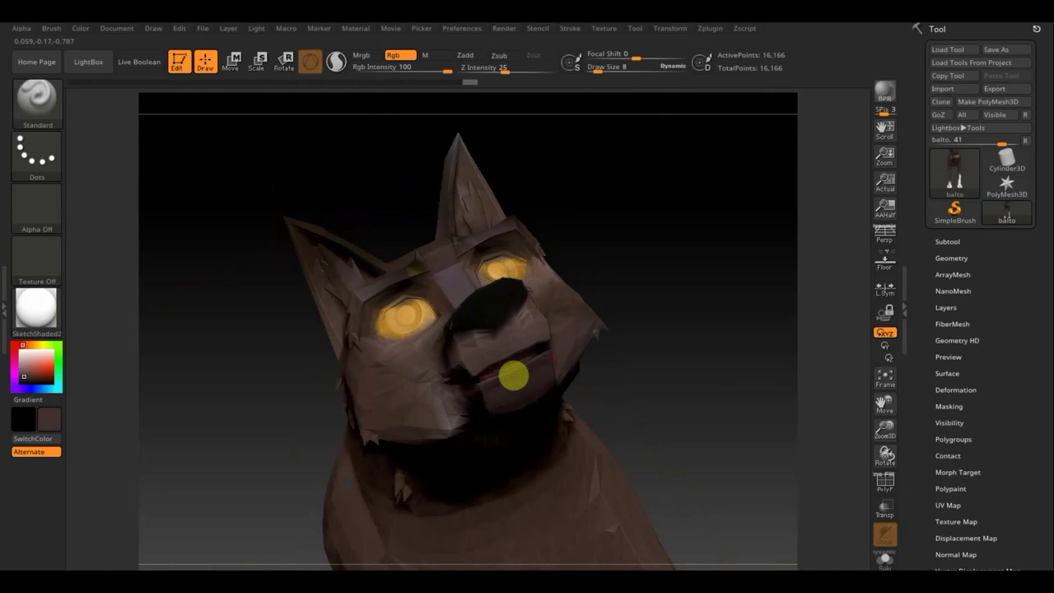
mouse_move(672, 371)
mouse_down()
mouse_move(666, 423)
mouse_move(450, 517)
mouse_move(464, 513)
mouse_up()
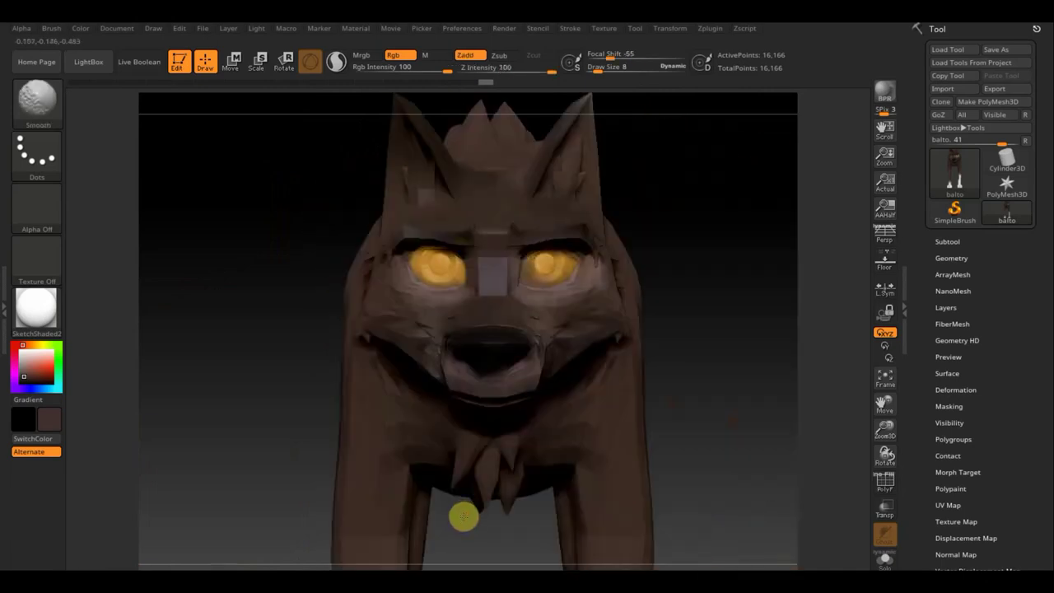
alt+drag(715, 398, 684, 294)
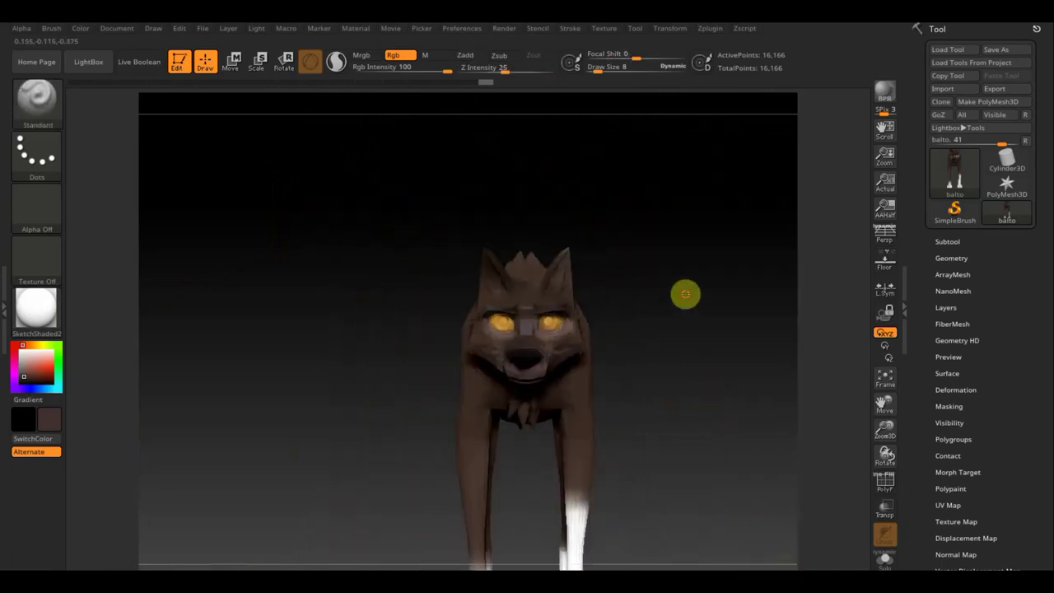
mouse_move(673, 351)
alt+mouse_down()
mouse_move(696, 470)
mouse_move(737, 531)
alt+mouse_up()
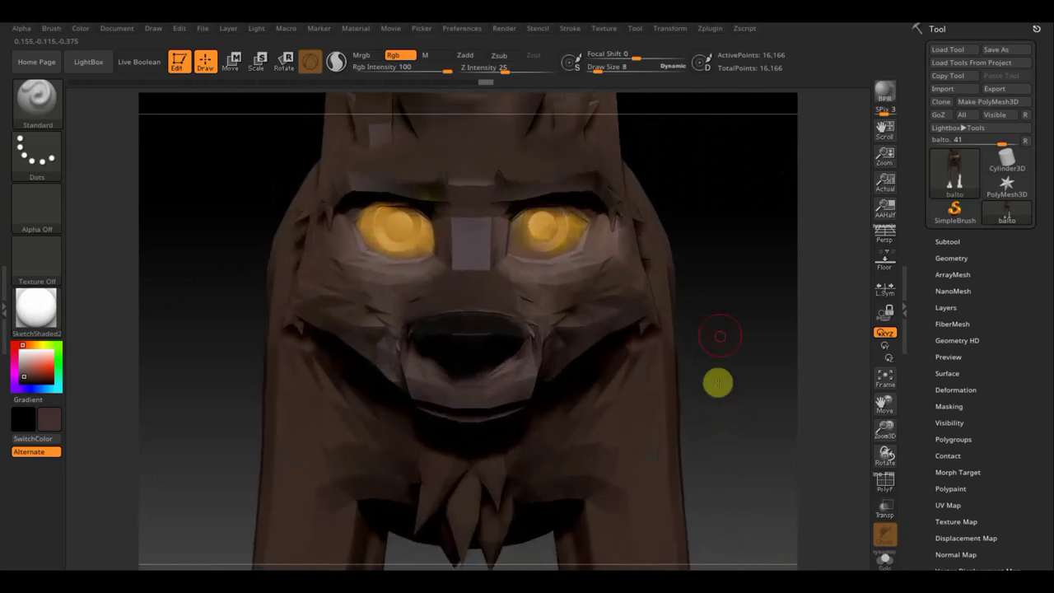
drag(717, 382, 529, 348)
mouse_move(255, 194)
mouse_down()
mouse_move(240, 155)
mouse_move(398, 222)
mouse_up()
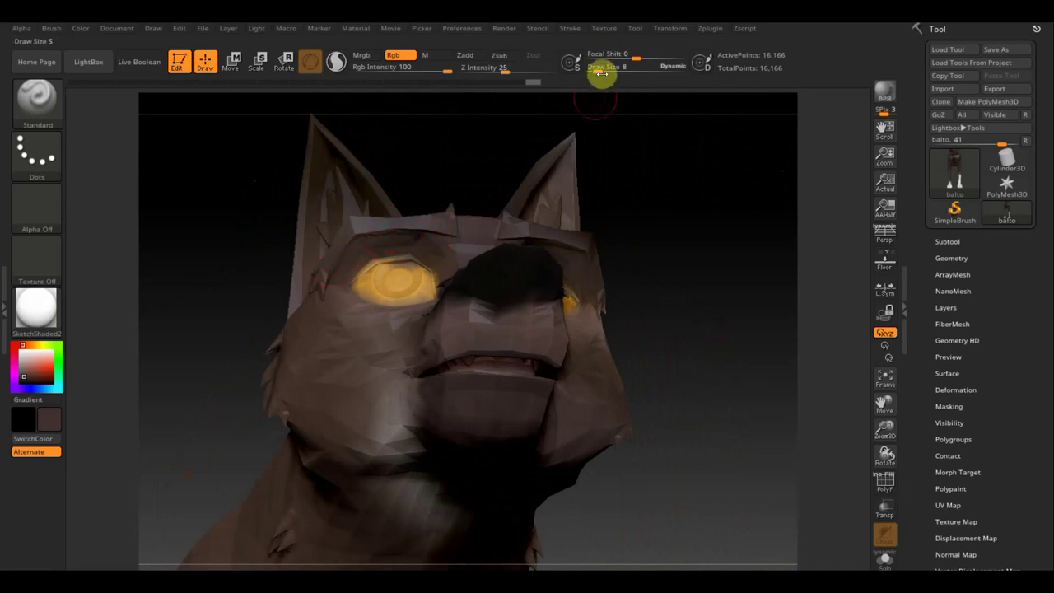
mouse_move(642, 180)
mouse_down()
mouse_move(651, 228)
mouse_move(568, 242)
mouse_up()
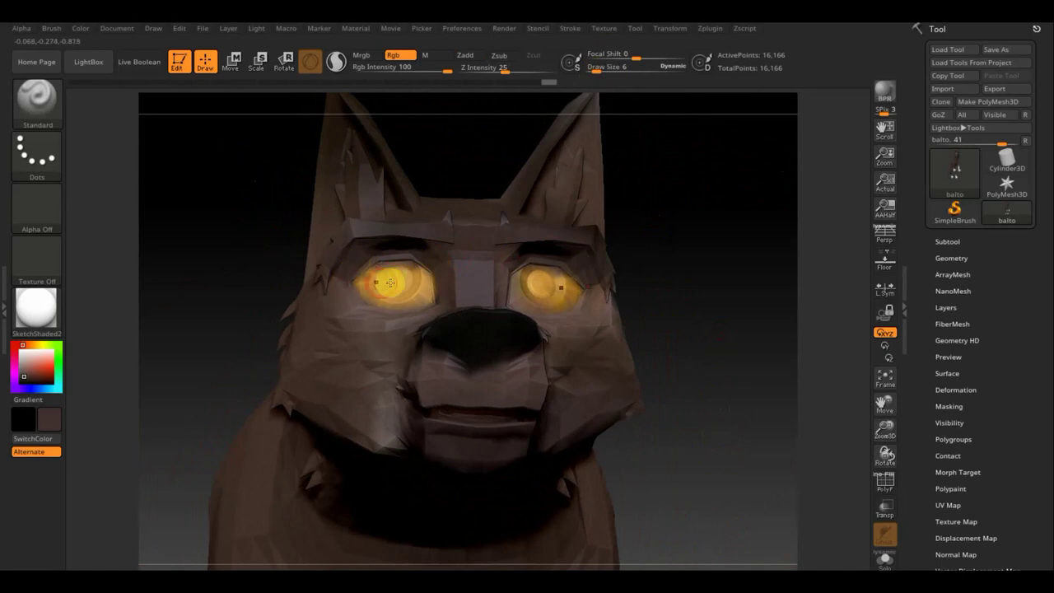
Sample the orange eye colour and repaint both eyes brighter, turning the head to check
key(c)
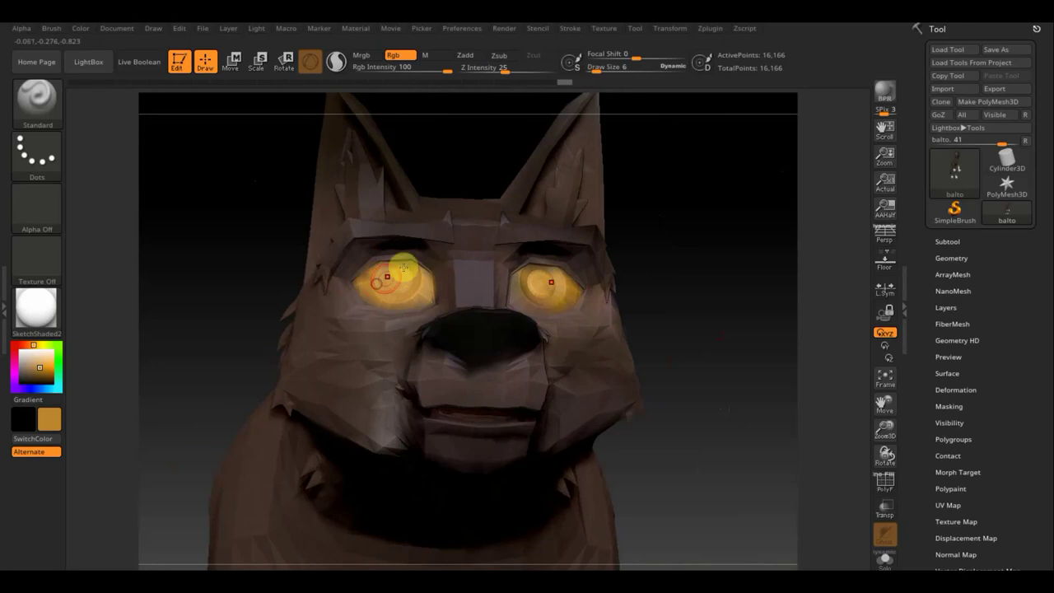
mouse_move(683, 285)
mouse_down()
mouse_move(703, 310)
mouse_move(717, 278)
mouse_up()
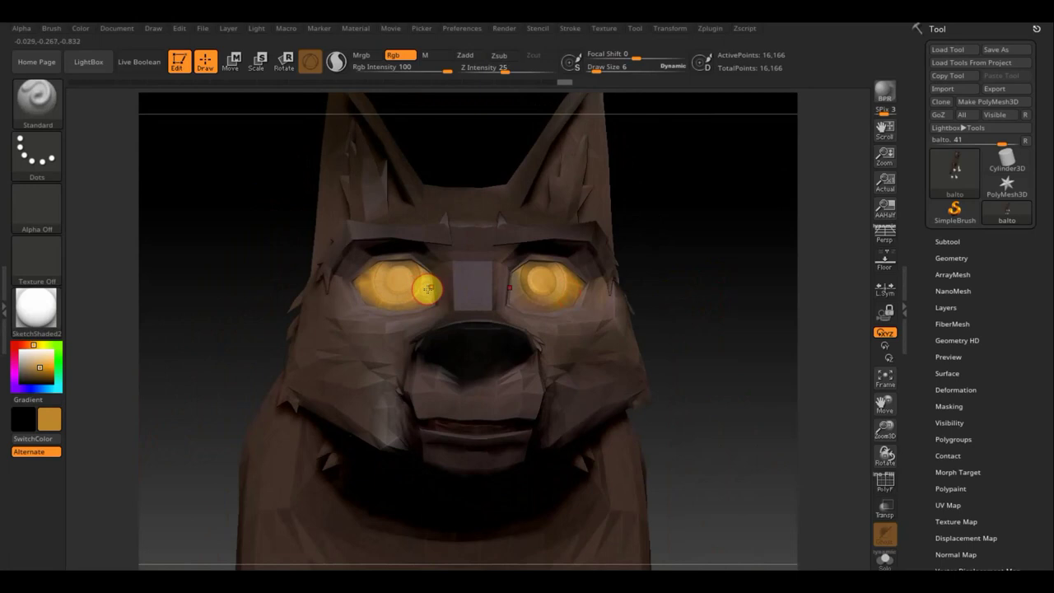
key(ctrl)
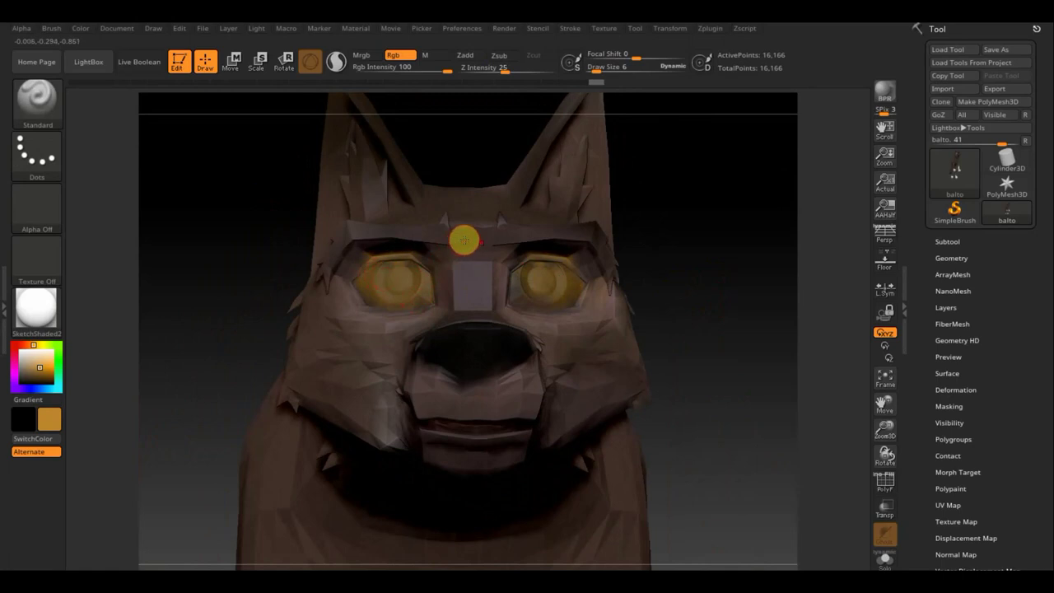
key(c)
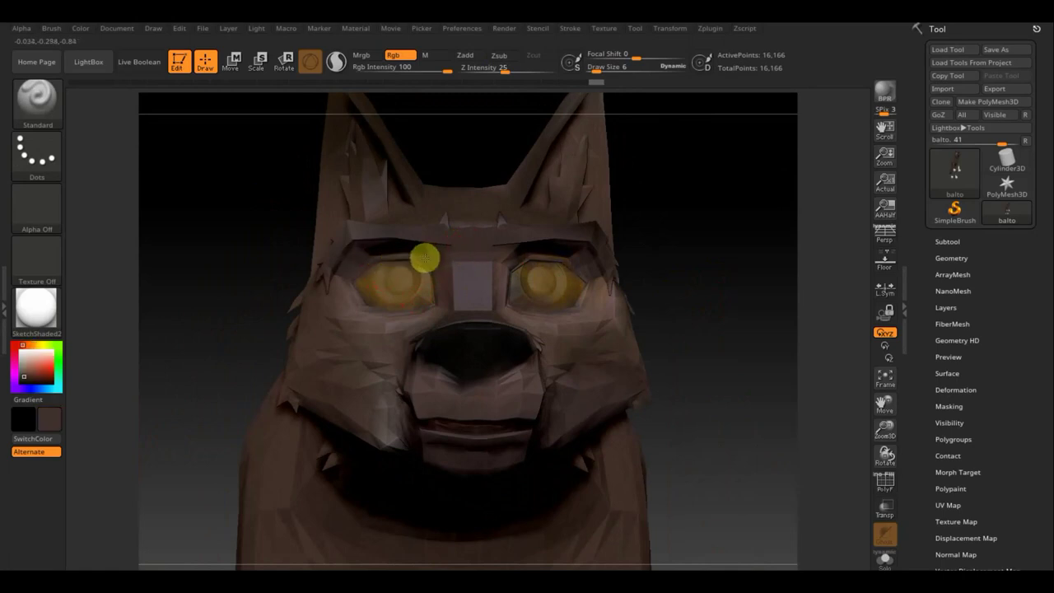
key(shift)
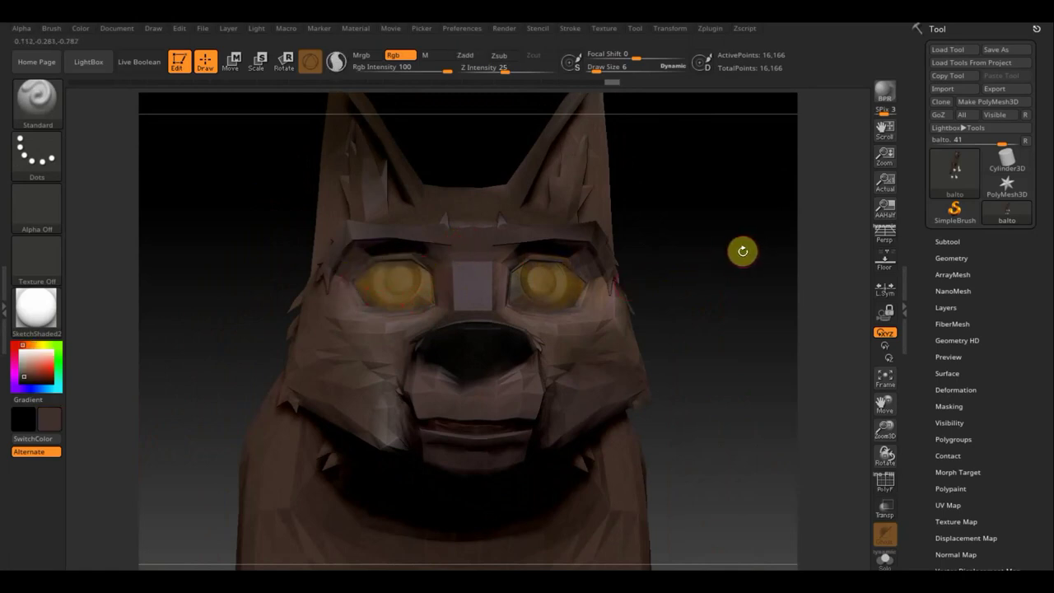
drag(743, 282, 699, 290)
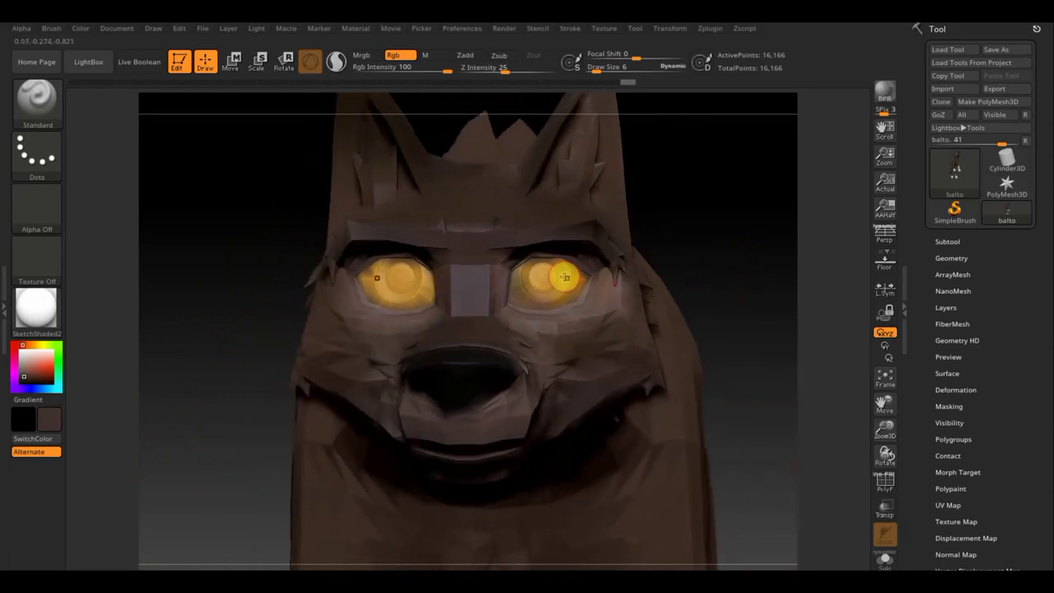
key(c)
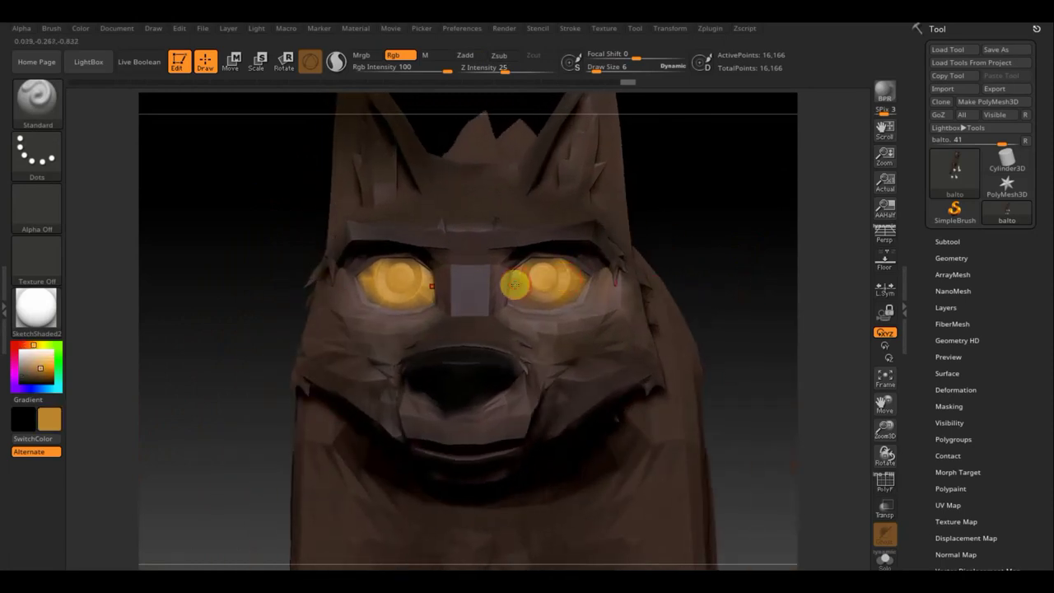
mouse_move(765, 278)
mouse_down()
mouse_move(722, 291)
mouse_move(741, 282)
mouse_up()
Set black as secondary colour, paint pupils into both eyes, then zoom out to view the legs
mouse_move(58, 421)
mouse_down()
mouse_move(42, 486)
mouse_move(396, 282)
mouse_up()
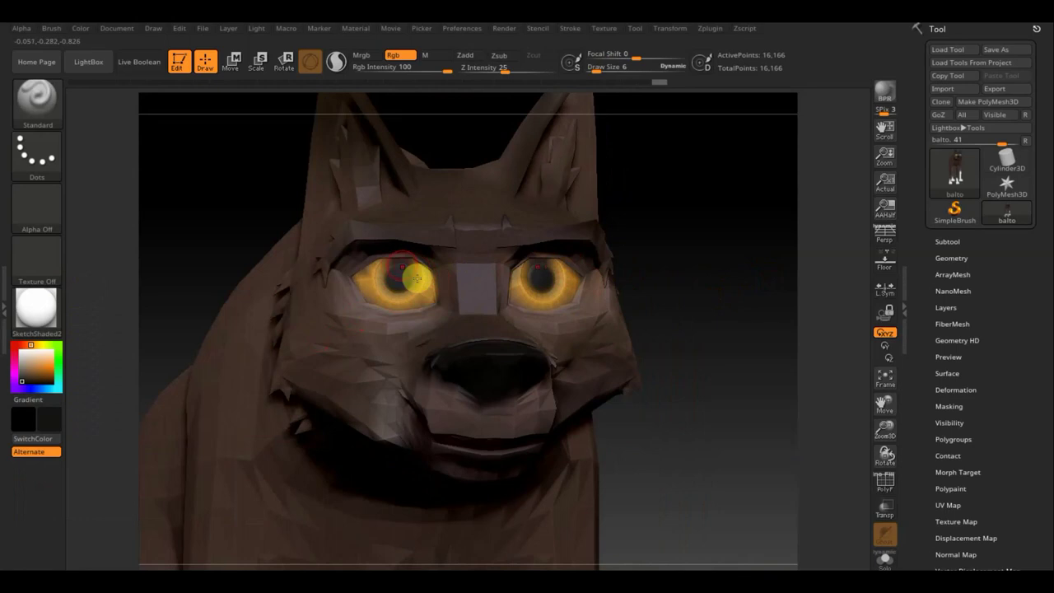
shift+drag(783, 308, 776, 305)
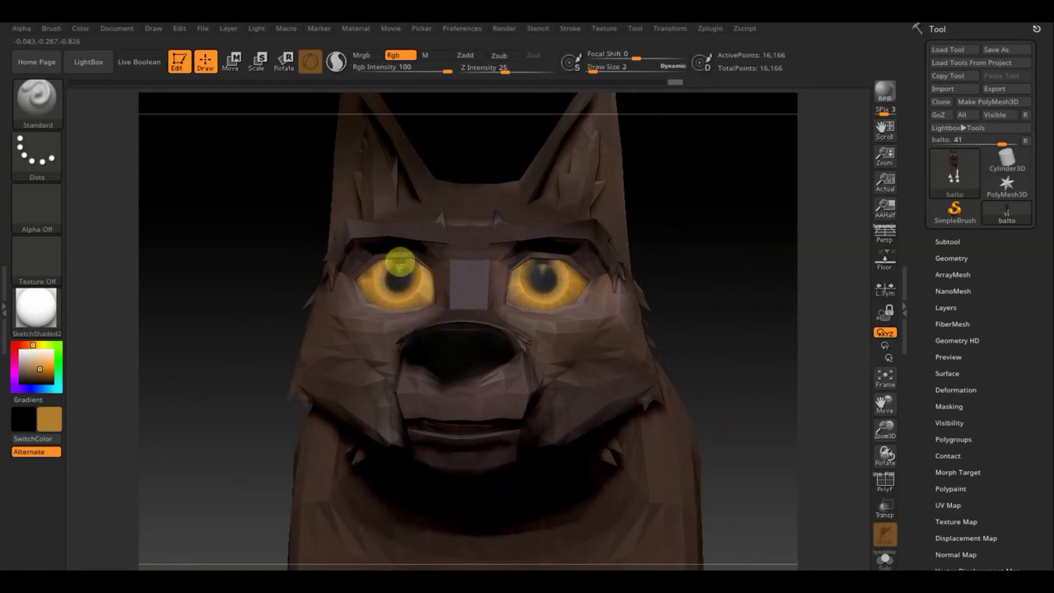
drag(750, 254, 750, 275)
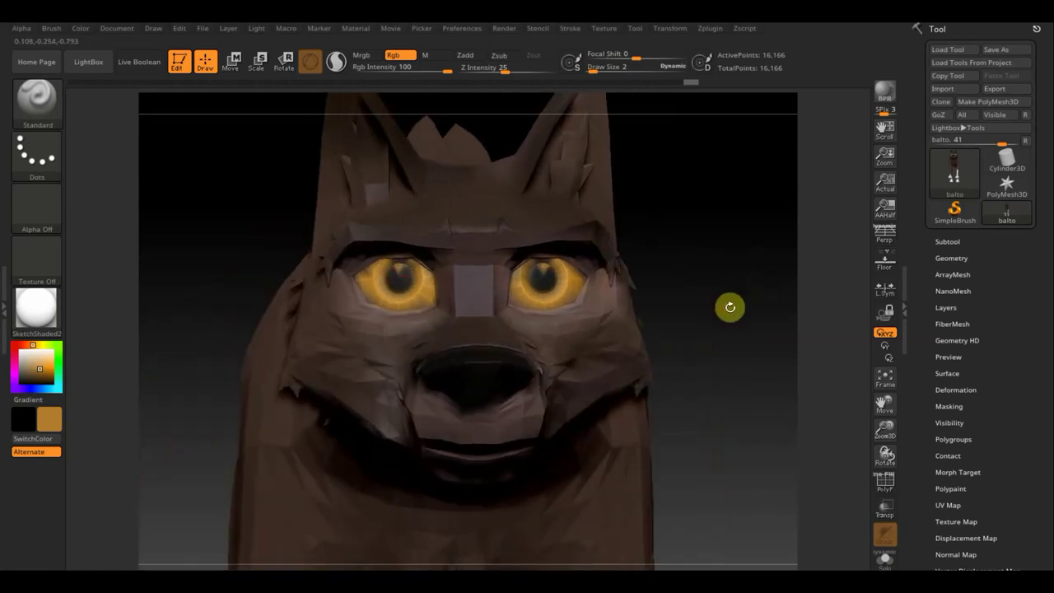
mouse_move(748, 328)
alt+mouse_down()
mouse_move(736, 277)
mouse_move(661, 228)
mouse_move(647, 244)
mouse_move(642, 293)
mouse_move(661, 322)
mouse_move(605, 315)
mouse_move(674, 319)
alt+mouse_up()
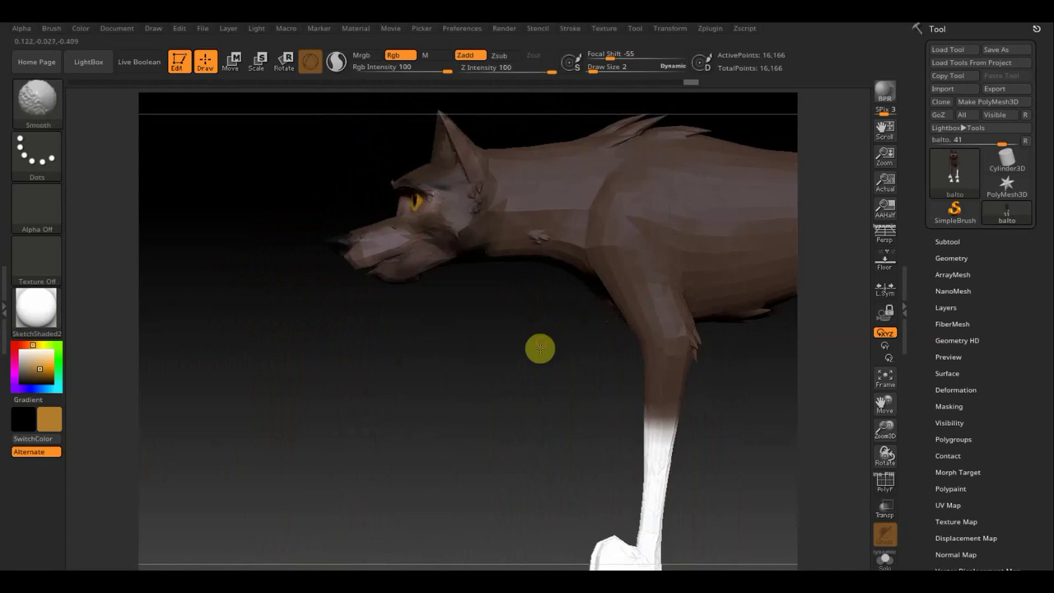
mouse_move(404, 318)
mouse_down()
mouse_move(446, 424)
mouse_move(469, 278)
mouse_up()
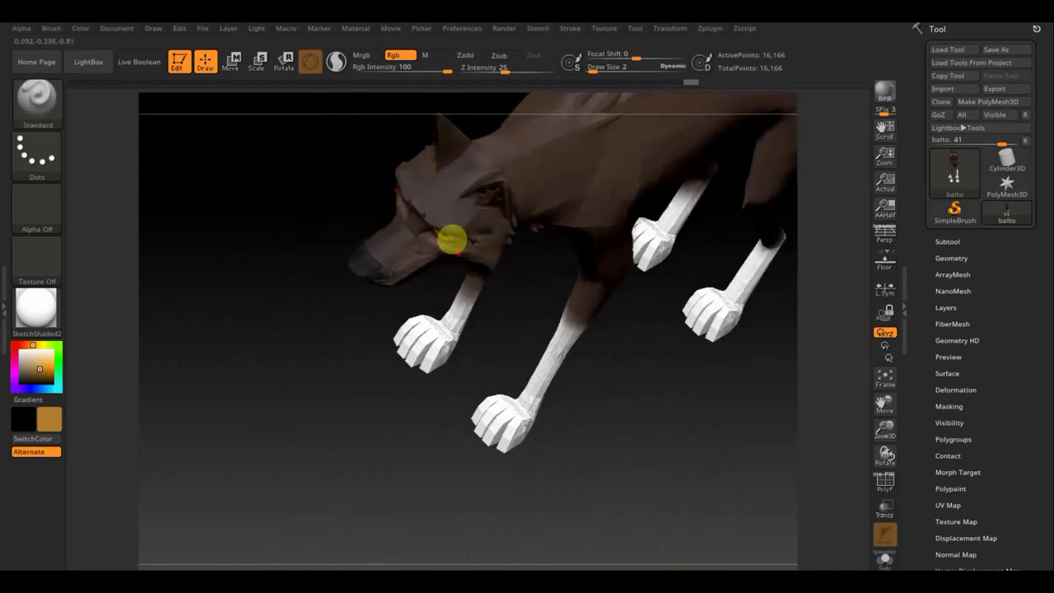
Pick a dark paint colour and zoom to the face, undoing a first brow stroke
click(64, 417)
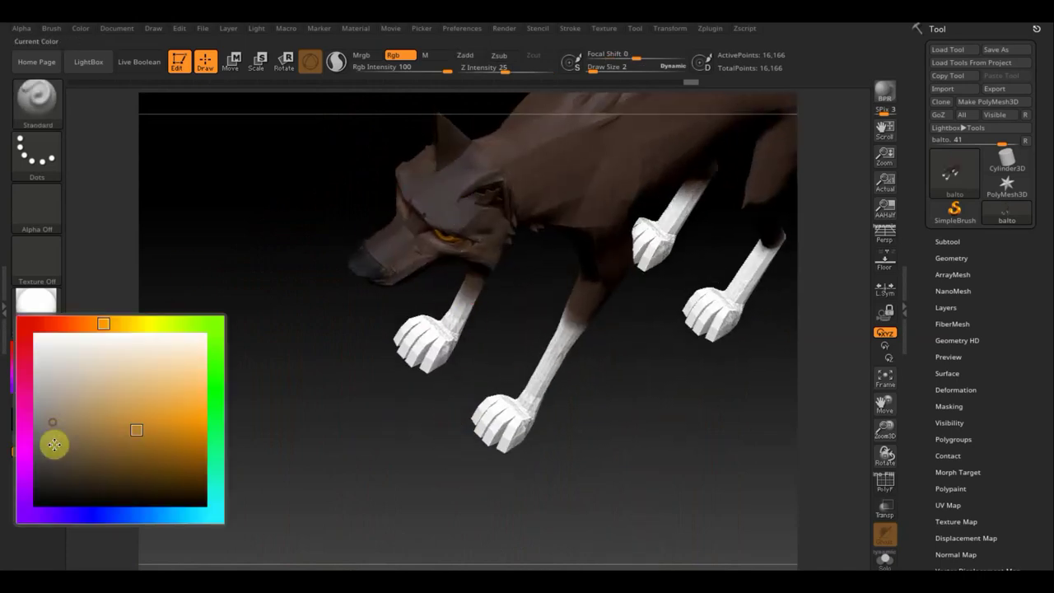
mouse_move(598, 448)
mouse_down()
mouse_move(640, 557)
mouse_move(616, 375)
mouse_move(466, 208)
mouse_up()
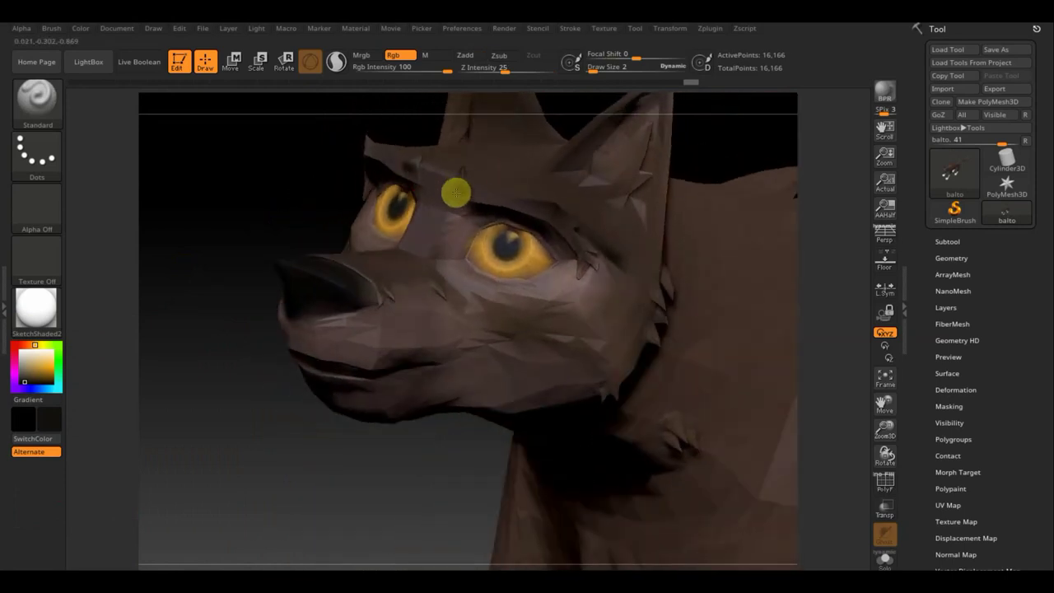
drag(485, 196, 535, 207)
key(ctrl+z)
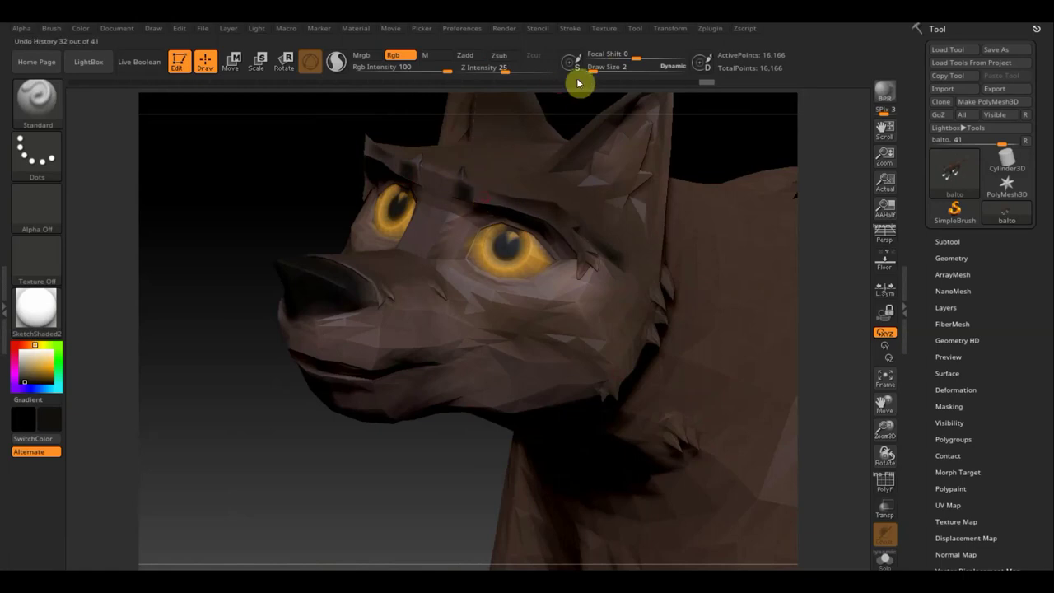
At Draw Size 8, darken the inner right ear and paint brows, then pick a brownish-red colour
drag(598, 68, 600, 69)
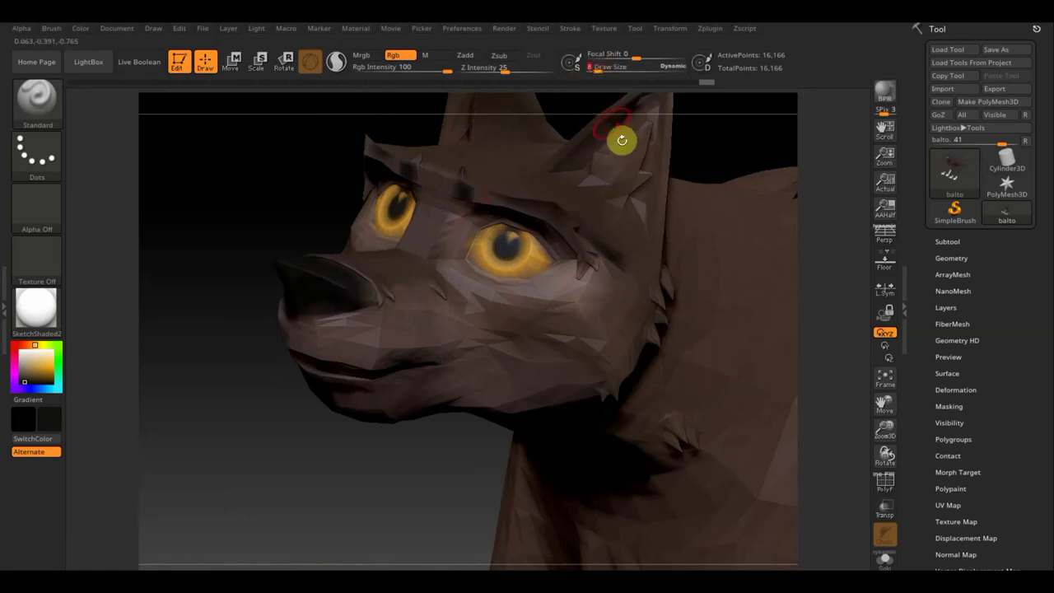
mouse_move(642, 136)
mouse_down()
mouse_move(606, 170)
mouse_move(640, 145)
mouse_up()
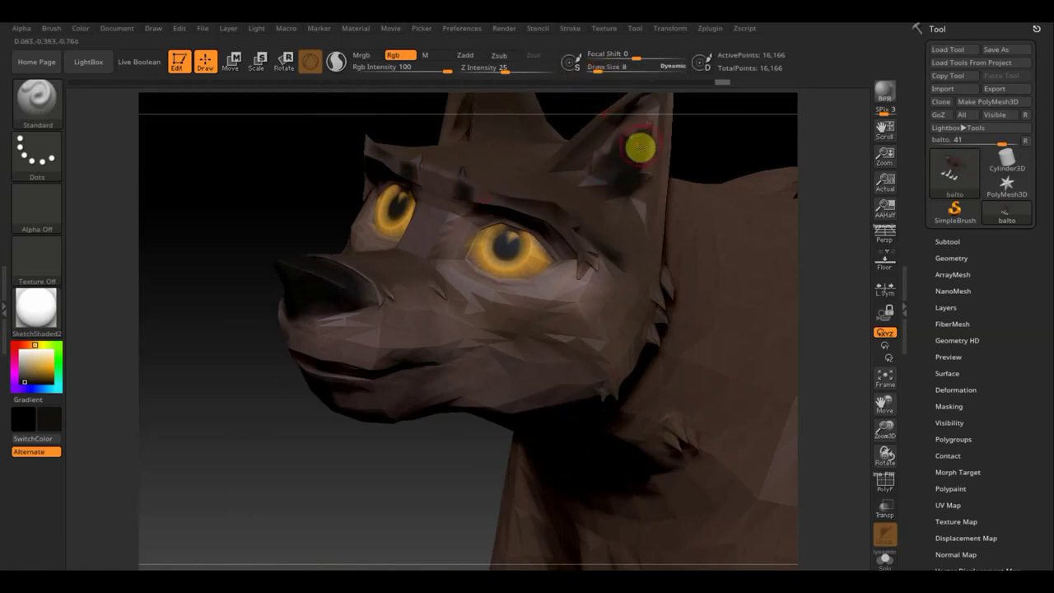
mouse_move(576, 240)
mouse_down()
mouse_move(520, 200)
mouse_move(478, 196)
mouse_up()
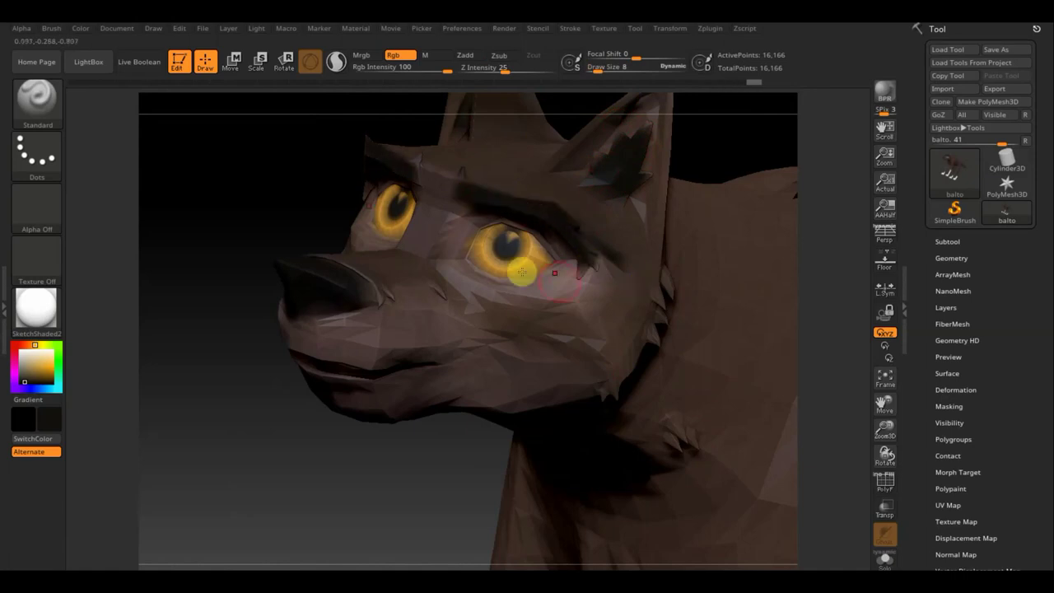
drag(197, 214, 174, 243)
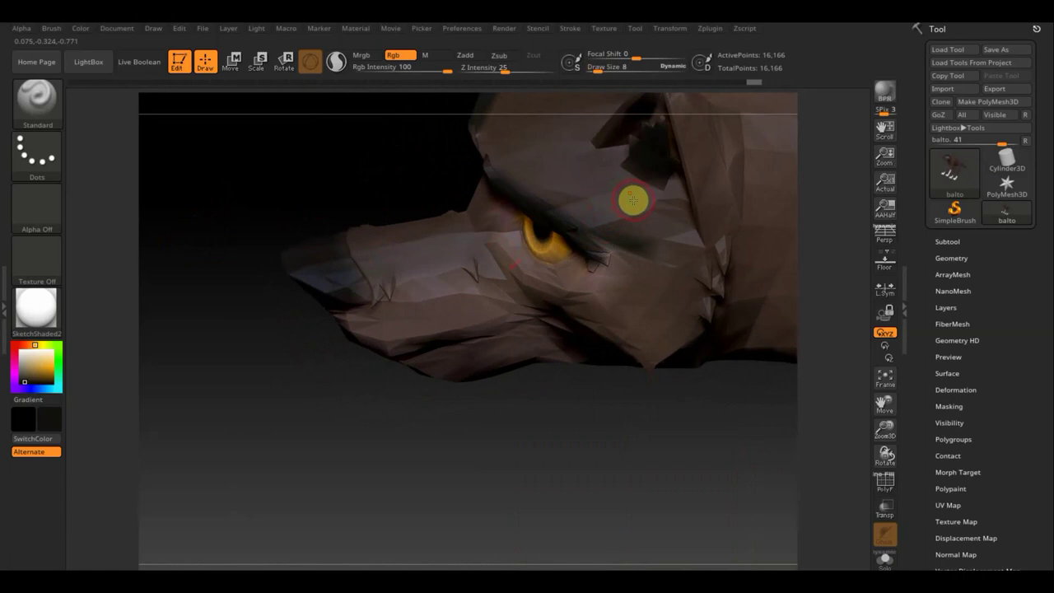
key(c)
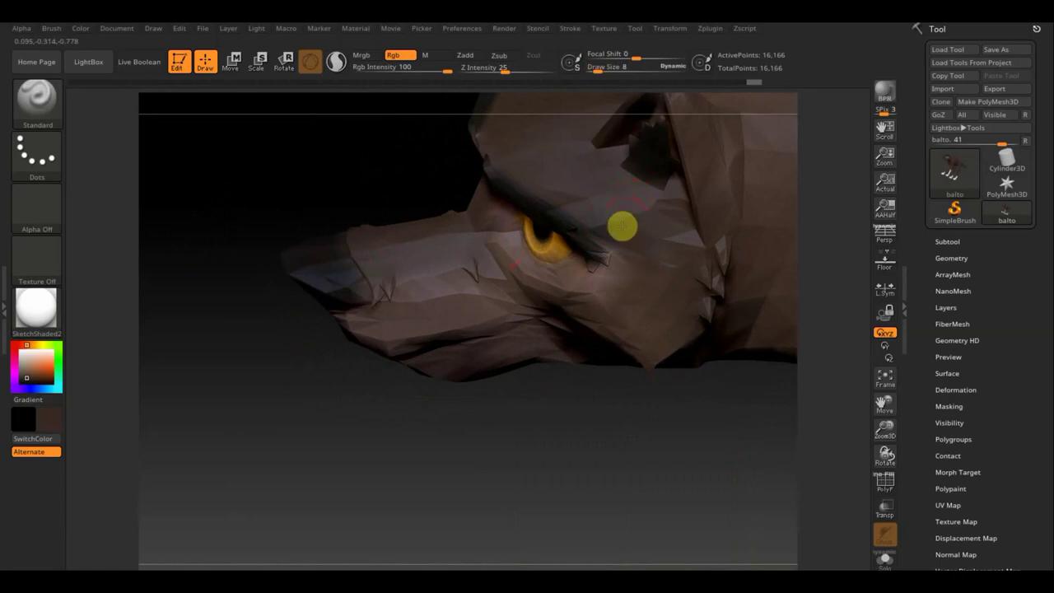
mouse_move(242, 170)
mouse_down()
mouse_move(306, 146)
mouse_move(313, 132)
mouse_up()
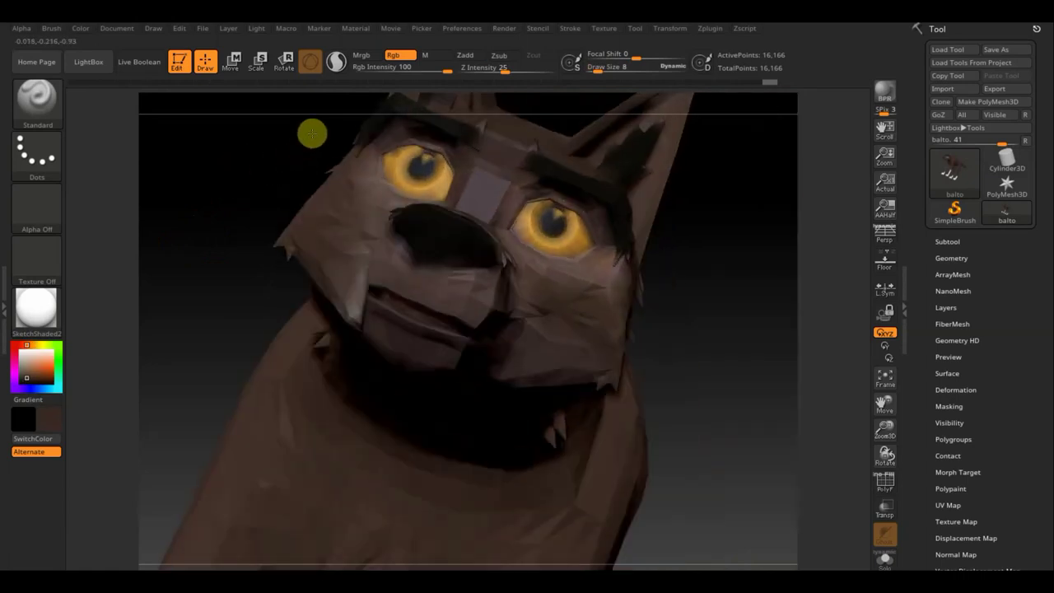
Paint a dark brow above the wolf's right eye and a dark patch down its chest
mouse_move(740, 246)
mouse_down()
mouse_move(729, 280)
mouse_move(754, 241)
mouse_move(752, 265)
mouse_move(722, 198)
mouse_move(722, 219)
mouse_move(601, 207)
mouse_up()
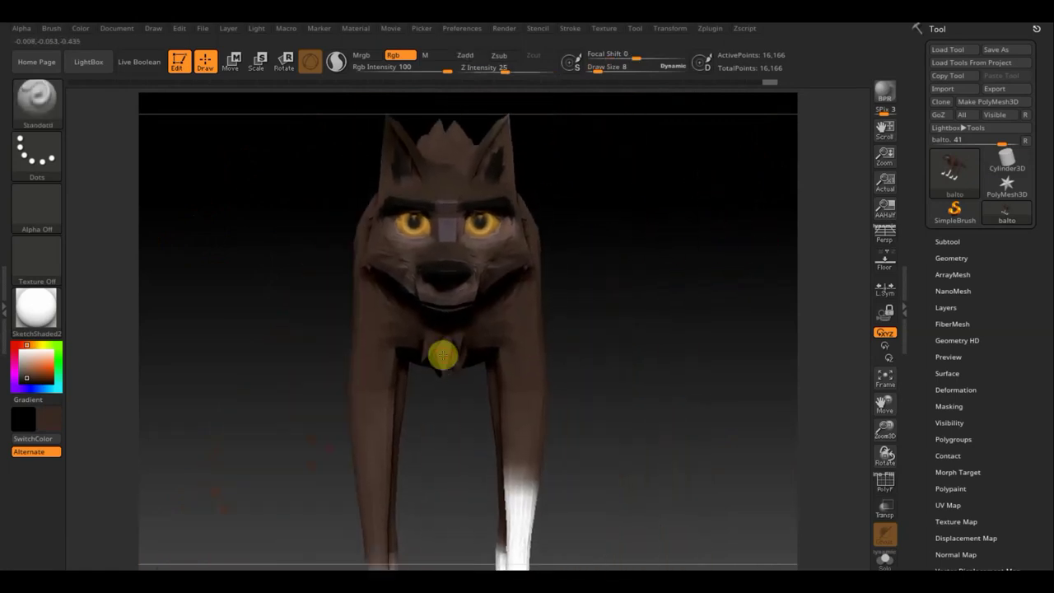
drag(604, 332, 340, 331)
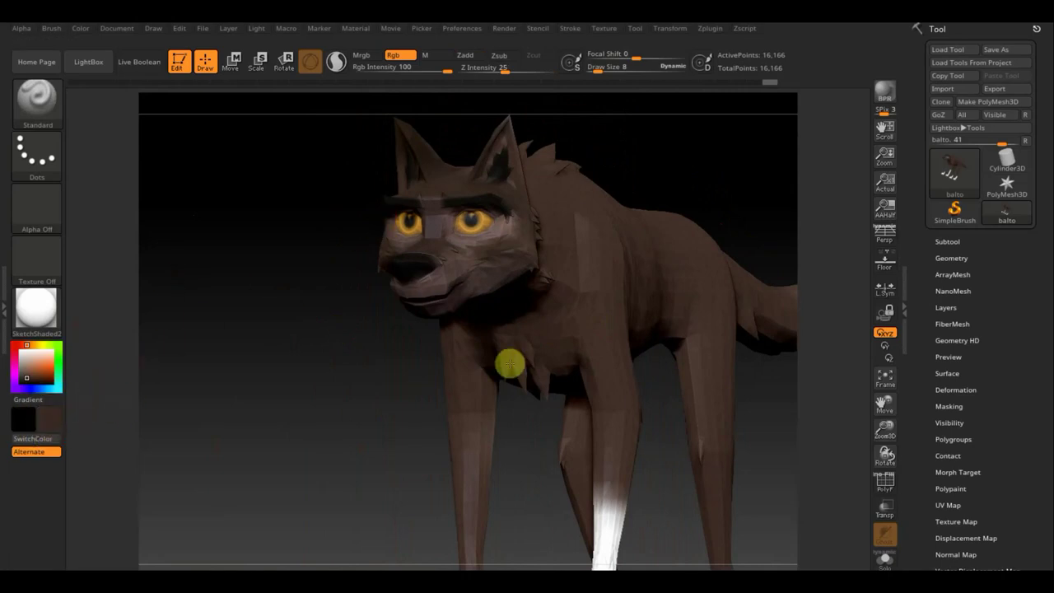
drag(343, 365, 419, 271)
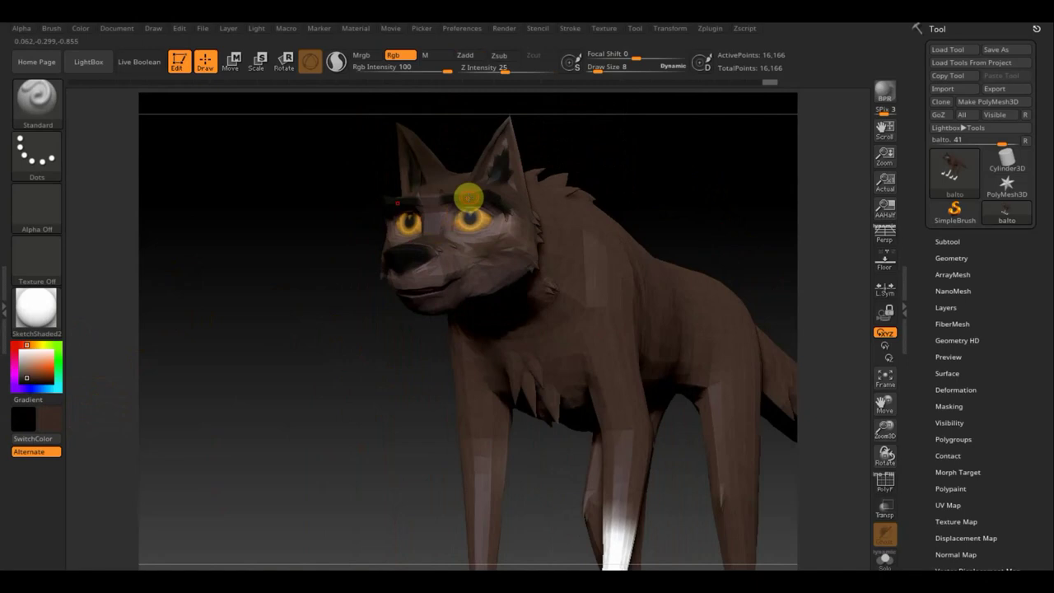
drag(468, 198, 488, 174)
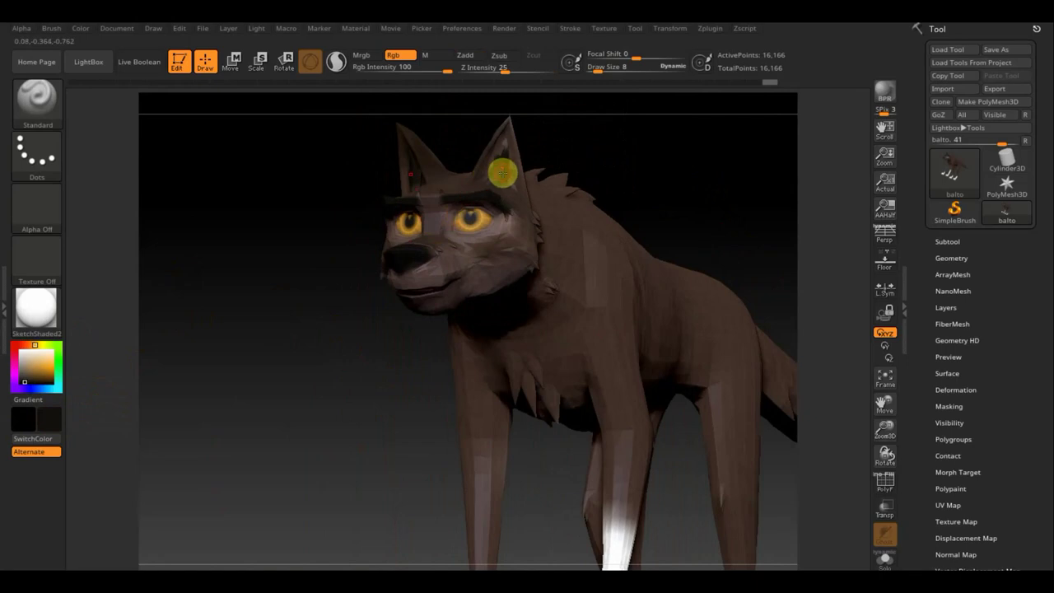
drag(524, 385, 555, 422)
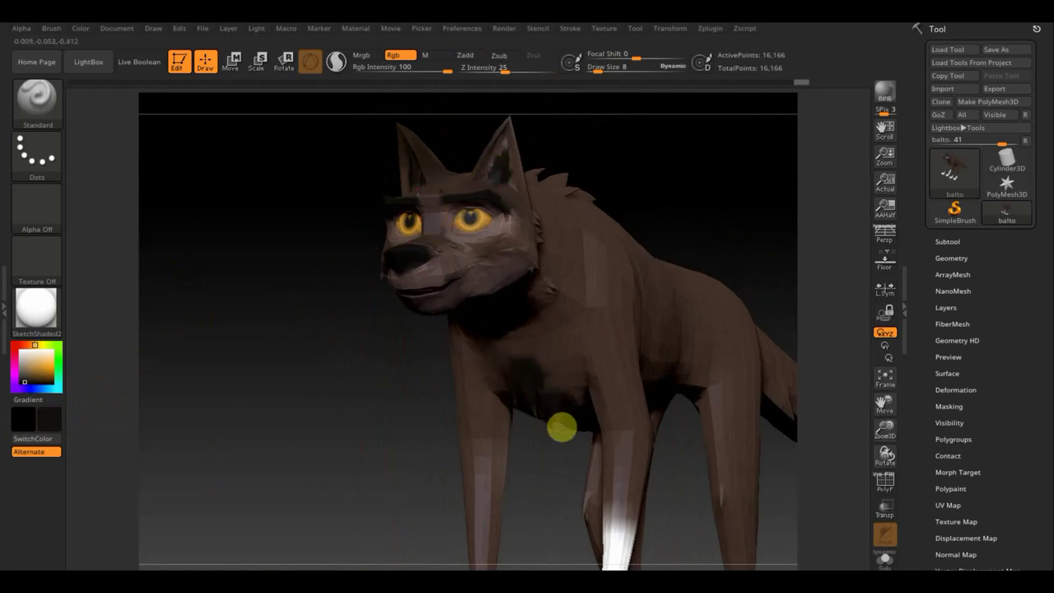
Add dark streaks along the neck and back mane, then set RGB intensity 10 and draw size 51
mouse_move(550, 412)
right_down()
mouse_move(522, 383)
mouse_move(546, 419)
right_up()
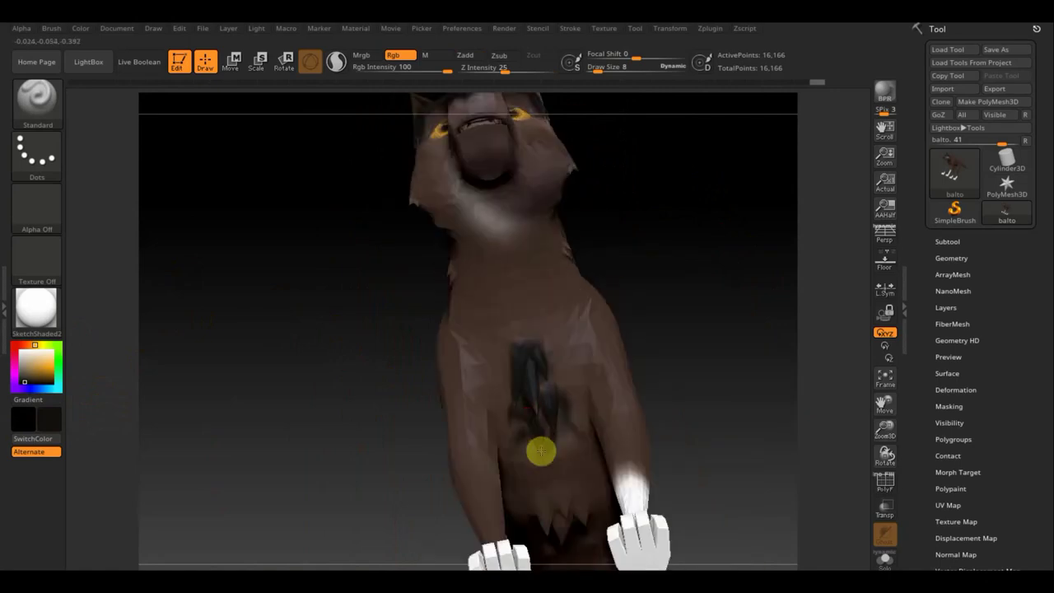
mouse_move(649, 335)
right_down()
mouse_move(554, 436)
mouse_move(580, 455)
mouse_move(579, 429)
right_up()
mouse_move(590, 252)
mouse_down()
mouse_move(659, 242)
mouse_move(588, 223)
mouse_move(607, 214)
mouse_move(523, 224)
mouse_move(678, 247)
mouse_move(635, 254)
mouse_move(714, 242)
mouse_move(678, 299)
mouse_move(703, 282)
mouse_move(708, 198)
mouse_move(659, 219)
mouse_up()
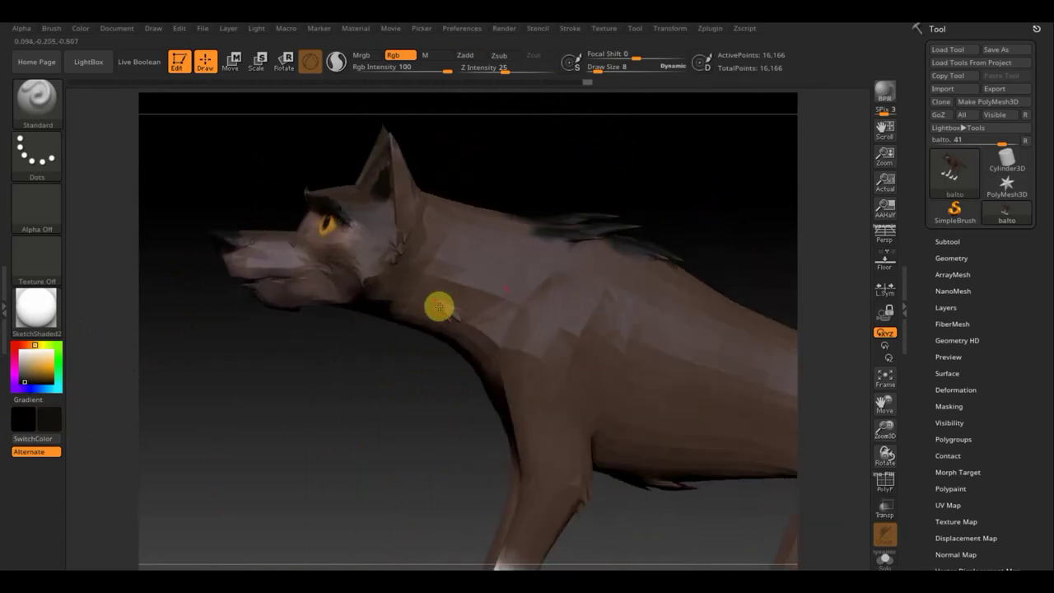
click(455, 311)
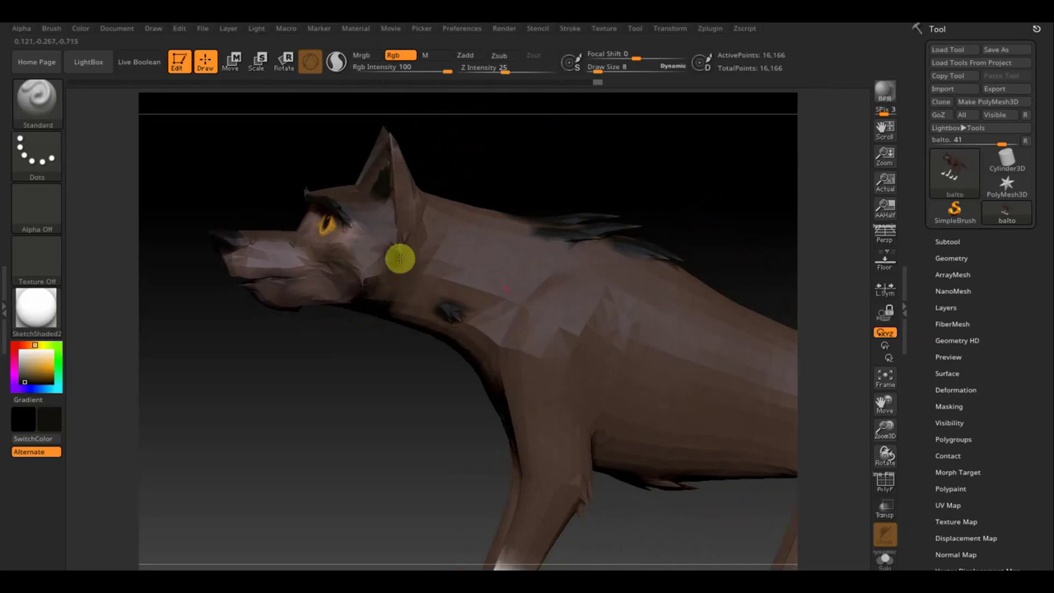
mouse_move(489, 207)
mouse_down()
mouse_move(541, 186)
mouse_move(595, 191)
mouse_move(576, 202)
mouse_move(576, 238)
mouse_move(524, 271)
mouse_move(470, 214)
mouse_up()
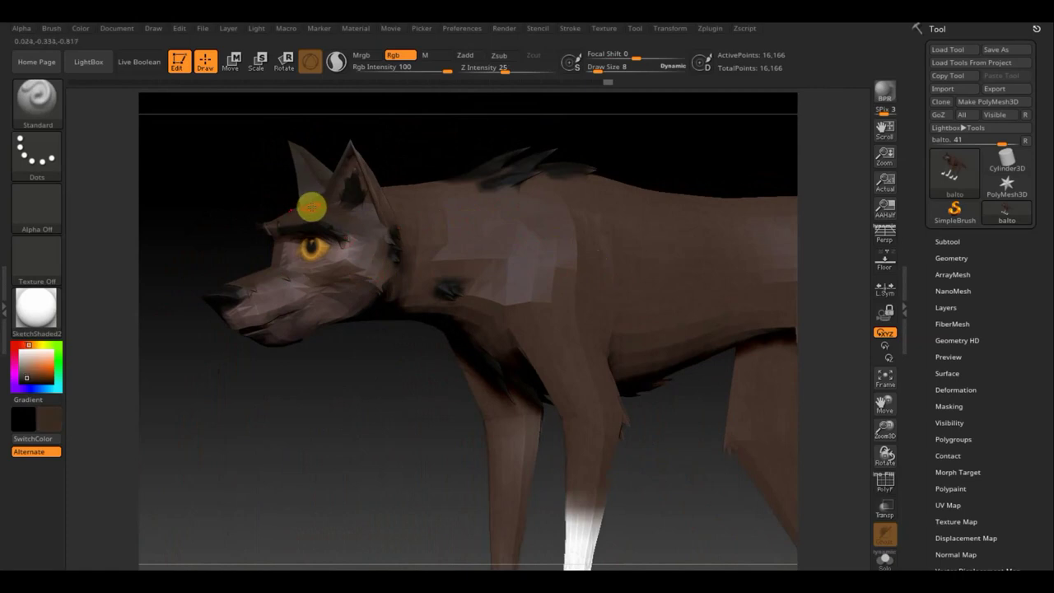
drag(439, 71, 380, 74)
drag(590, 67, 608, 74)
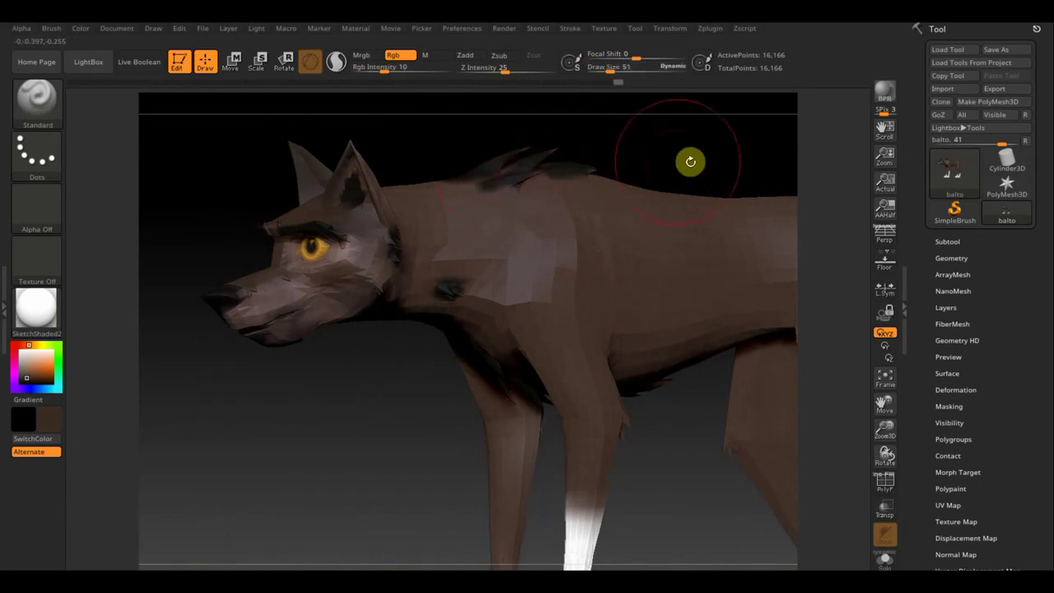
Enlarge the brush and paint darker brown over the wolf's shoulder, neck and head
alt+drag(700, 153, 635, 277)
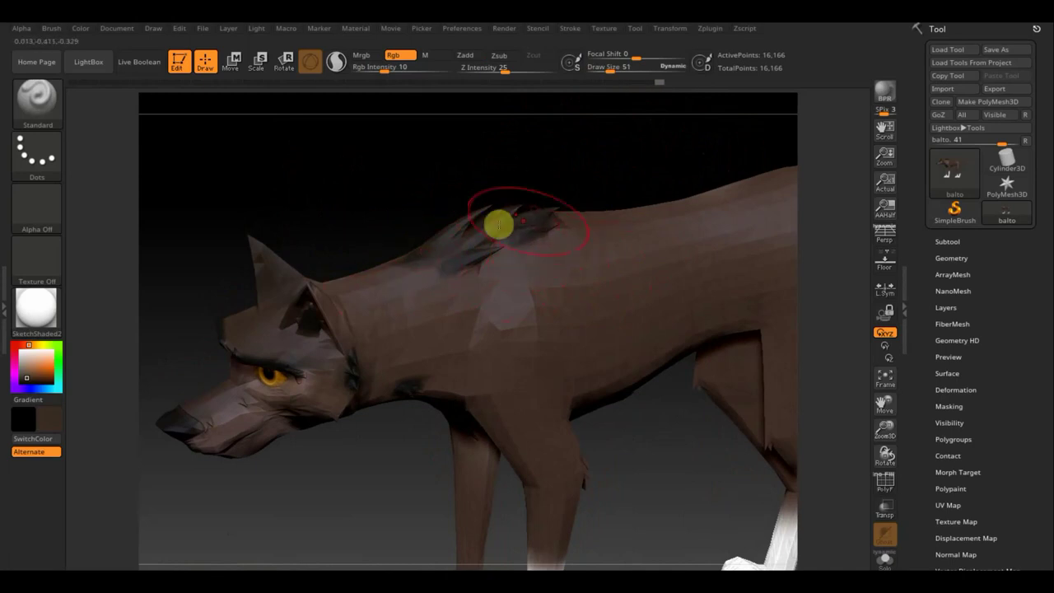
mouse_move(456, 202)
mouse_down()
mouse_move(528, 190)
mouse_move(512, 275)
mouse_up()
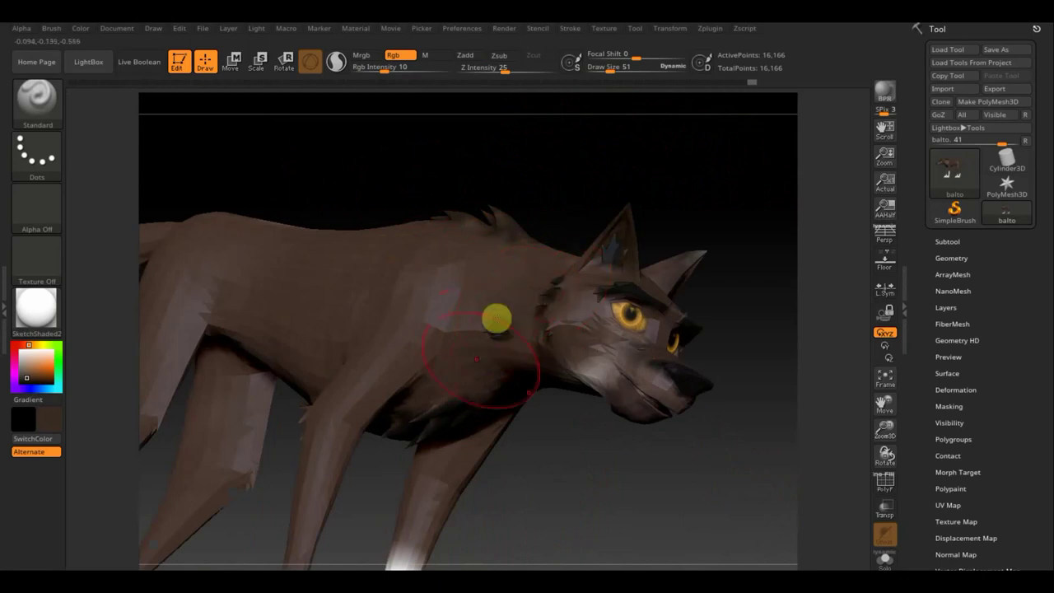
drag(560, 233, 548, 170)
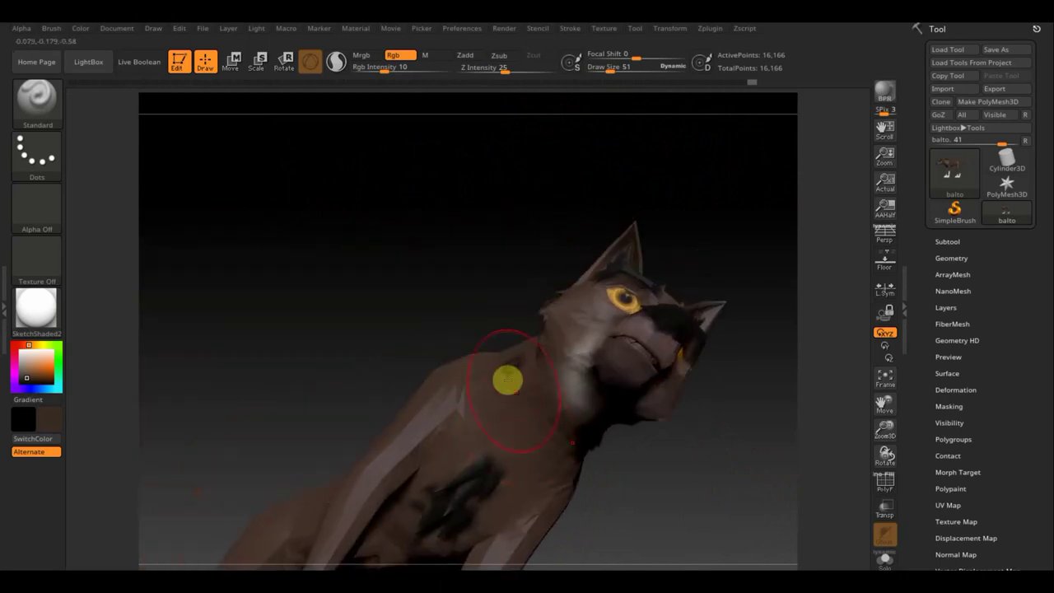
drag(645, 506, 562, 346)
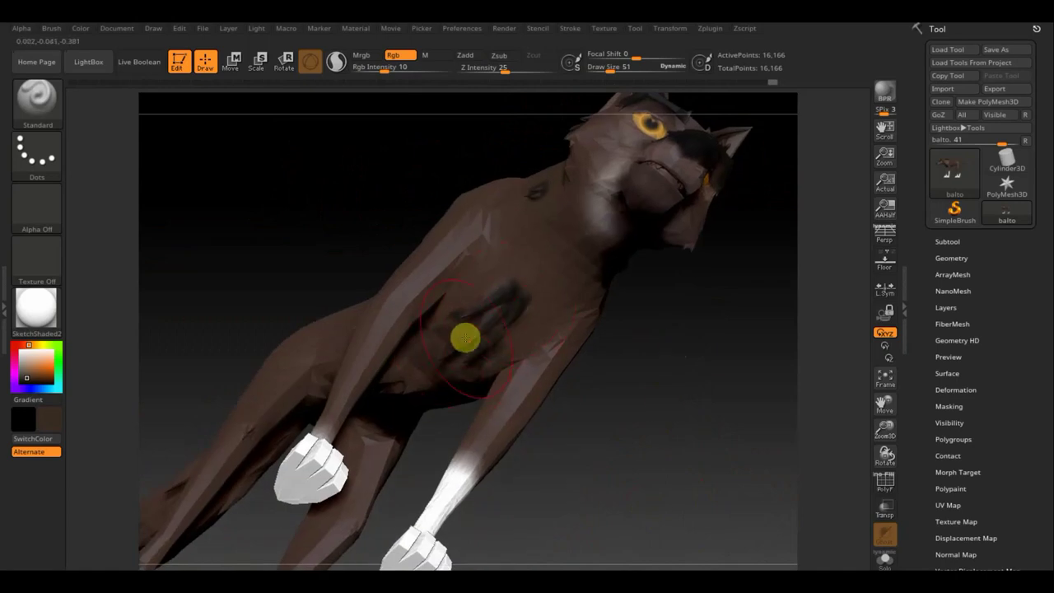
mouse_move(649, 411)
mouse_down()
mouse_move(648, 449)
mouse_move(701, 435)
mouse_move(677, 344)
mouse_move(548, 308)
mouse_up()
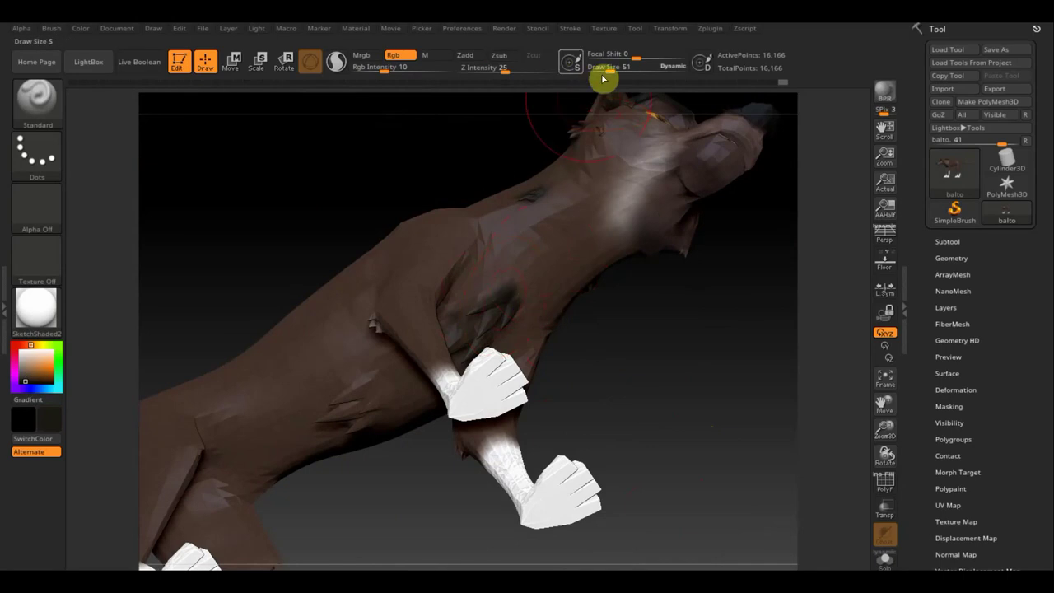
drag(610, 70, 583, 85)
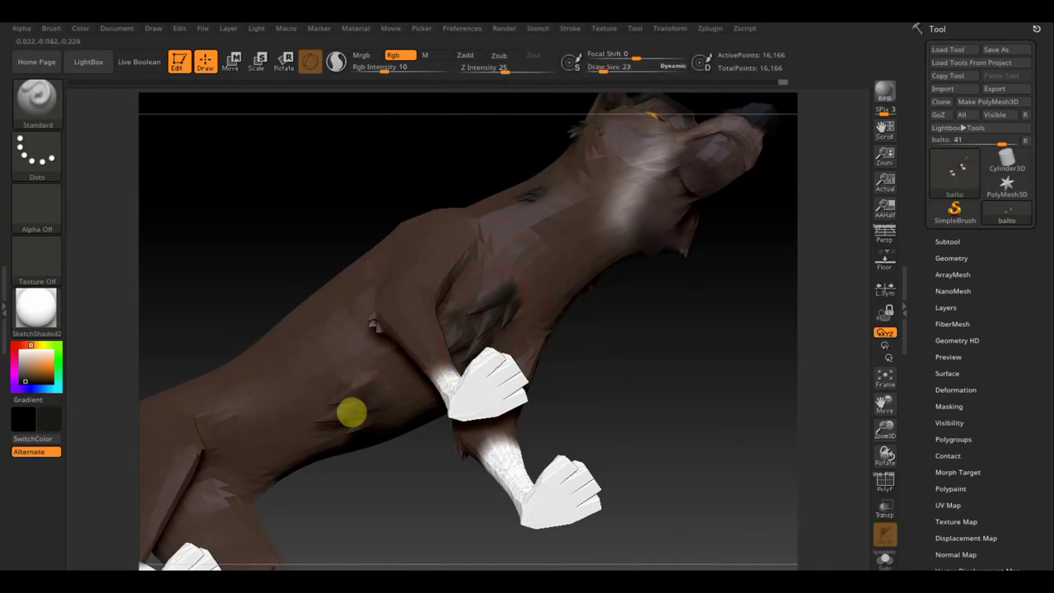
mouse_move(333, 421)
mouse_down()
mouse_move(316, 375)
mouse_move(226, 388)
mouse_move(216, 419)
mouse_move(275, 402)
mouse_move(352, 405)
mouse_move(459, 238)
mouse_move(454, 277)
mouse_move(489, 255)
mouse_up()
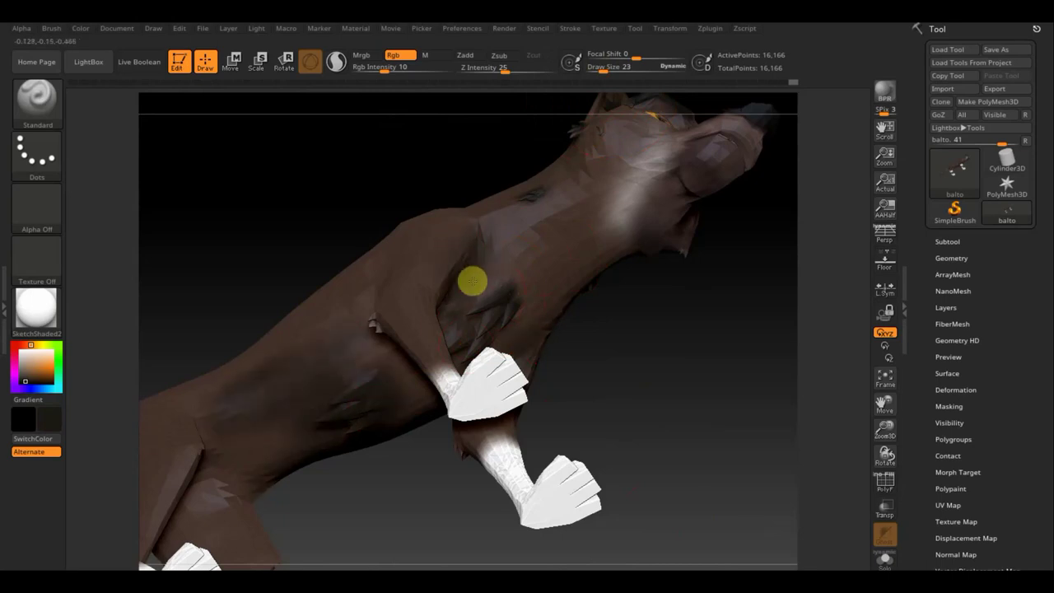
mouse_move(735, 315)
mouse_down()
mouse_move(713, 331)
mouse_move(630, 216)
mouse_up()
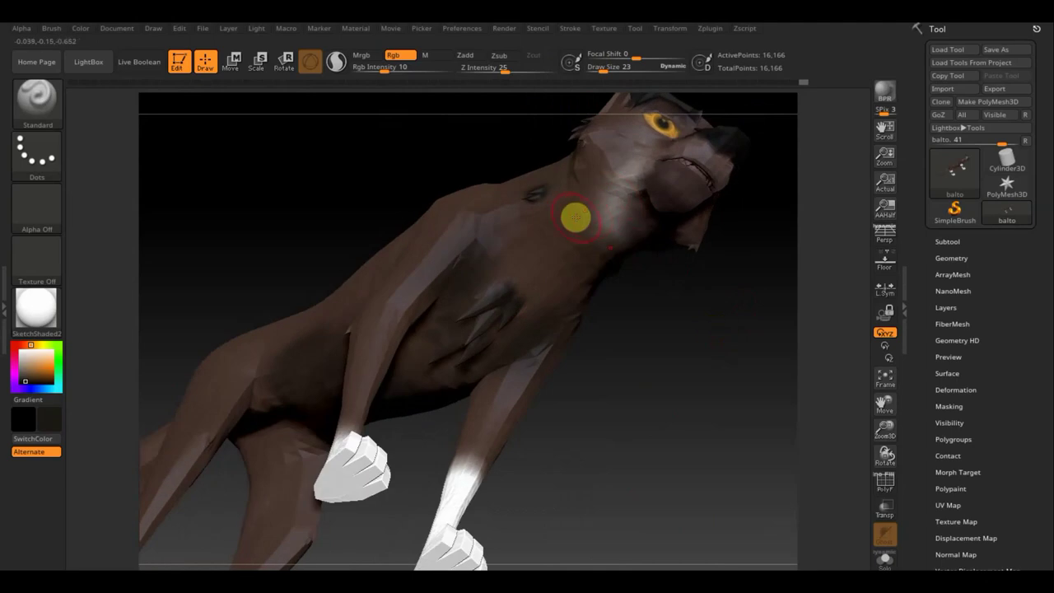
drag(637, 165, 623, 195)
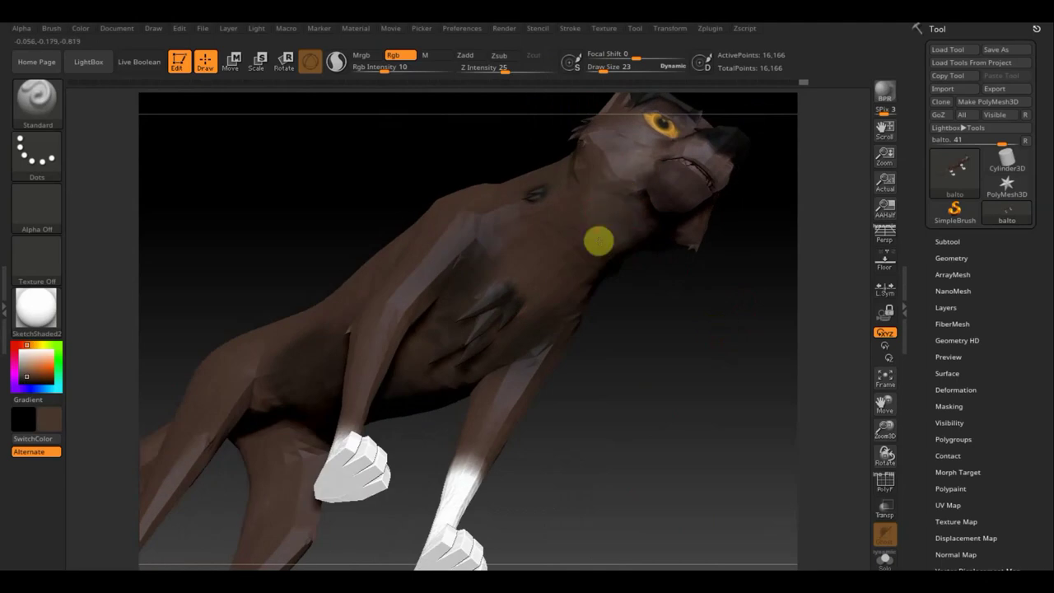
mouse_move(715, 361)
mouse_down()
mouse_move(717, 254)
mouse_move(717, 263)
mouse_move(633, 214)
mouse_up()
drag(676, 172, 598, 252)
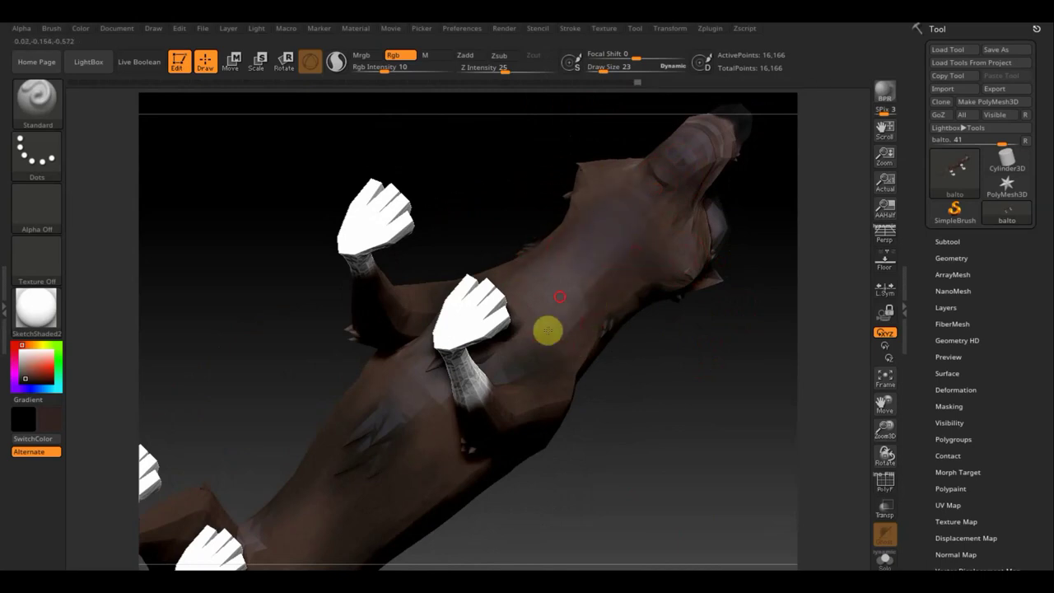
mouse_move(677, 388)
mouse_down()
mouse_move(678, 453)
mouse_move(701, 513)
mouse_move(682, 447)
mouse_move(689, 483)
mouse_up()
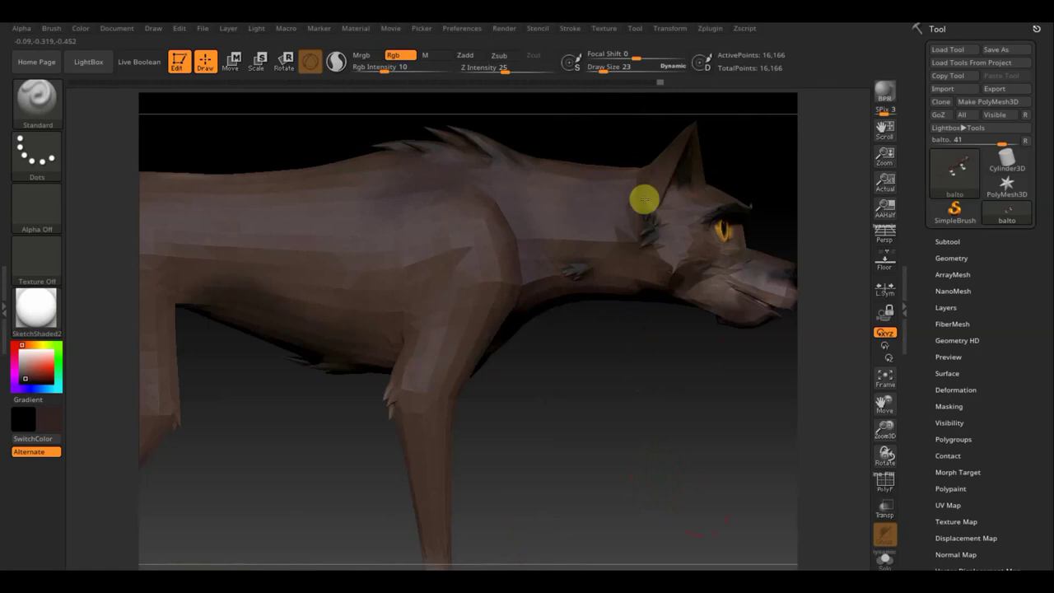
Paint faint reddish marks from the hind leg to the hip, then reduce draw size to 23
key(f)
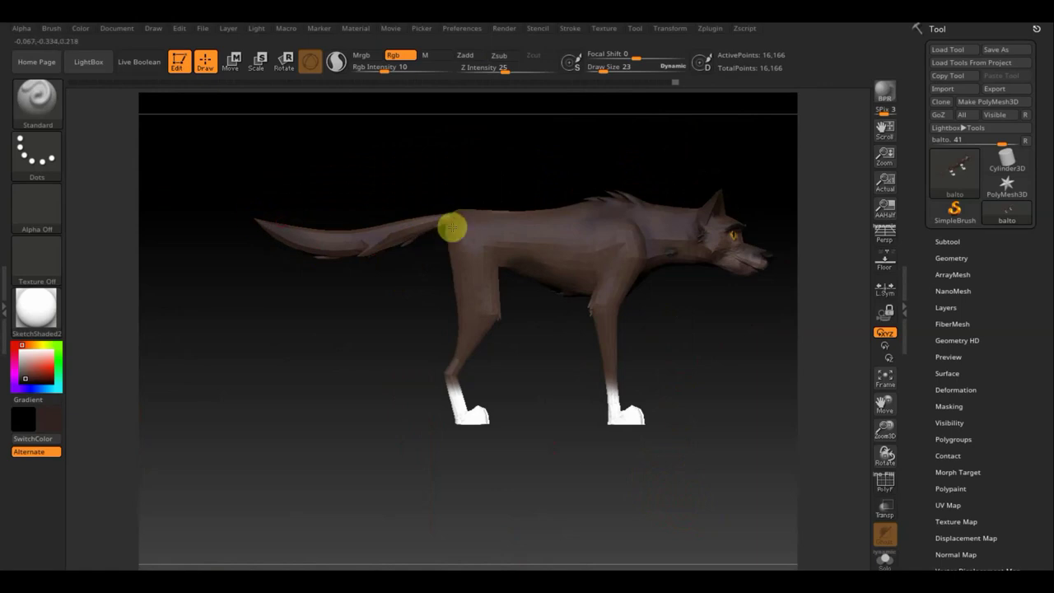
mouse_move(460, 277)
mouse_down()
mouse_move(511, 244)
mouse_move(483, 217)
mouse_up()
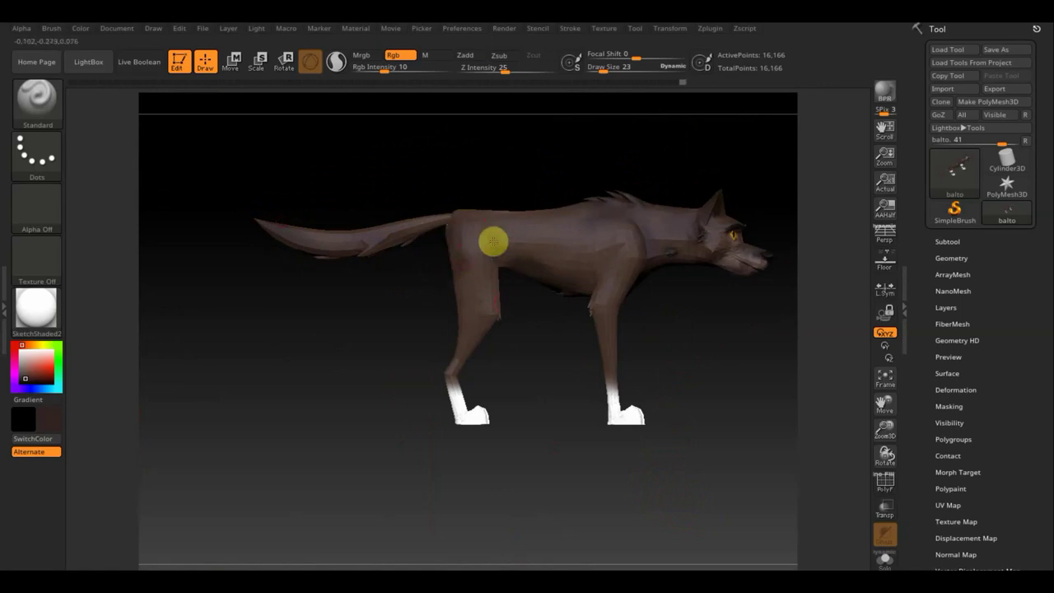
drag(519, 263, 525, 249)
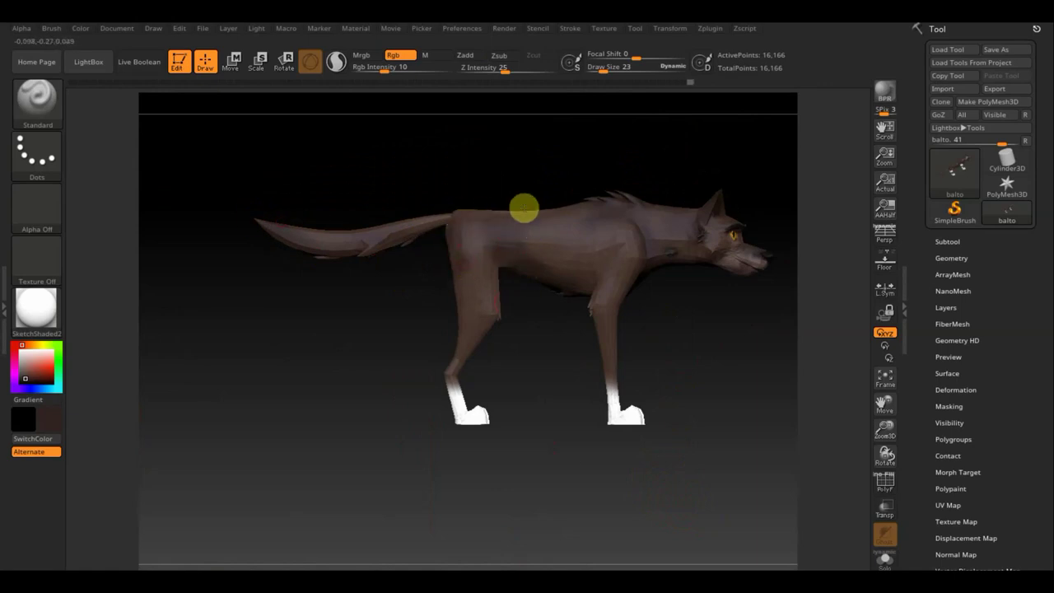
mouse_move(526, 388)
mouse_down()
mouse_move(581, 372)
mouse_move(548, 287)
mouse_move(574, 205)
mouse_move(491, 230)
mouse_up()
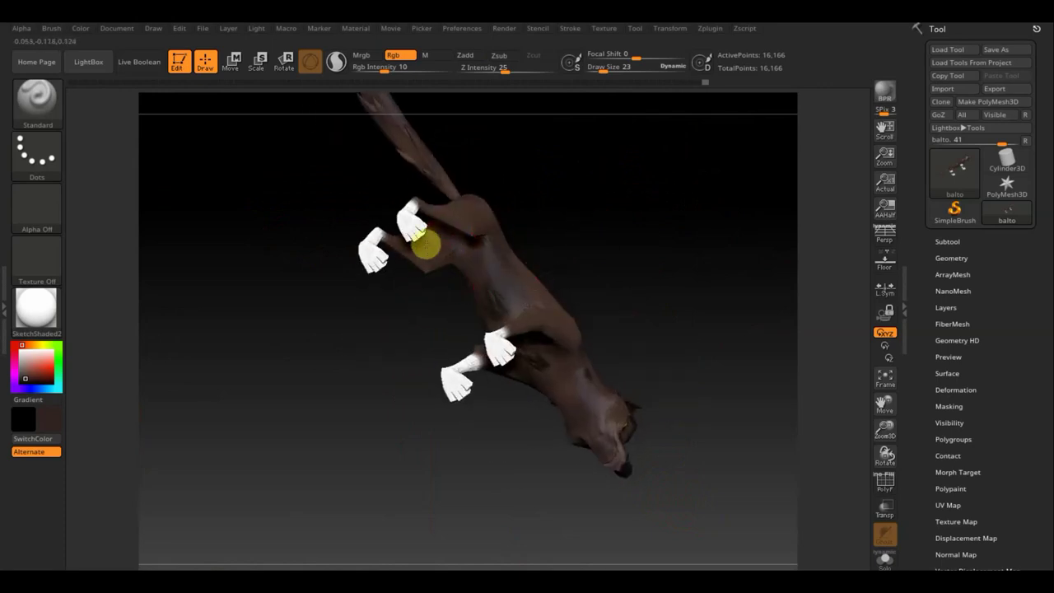
drag(595, 250, 446, 261)
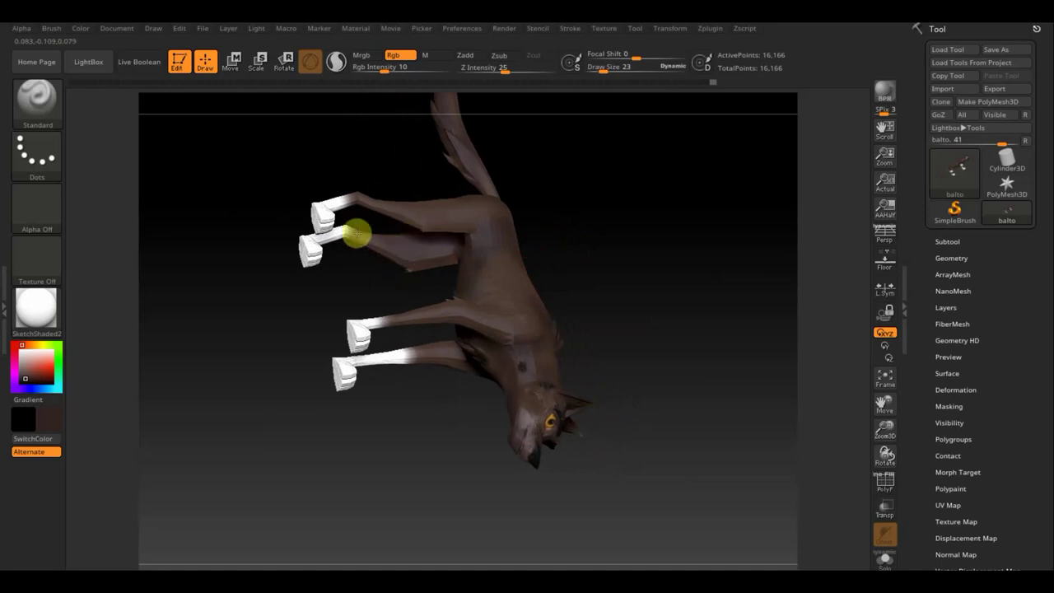
drag(633, 242, 492, 288)
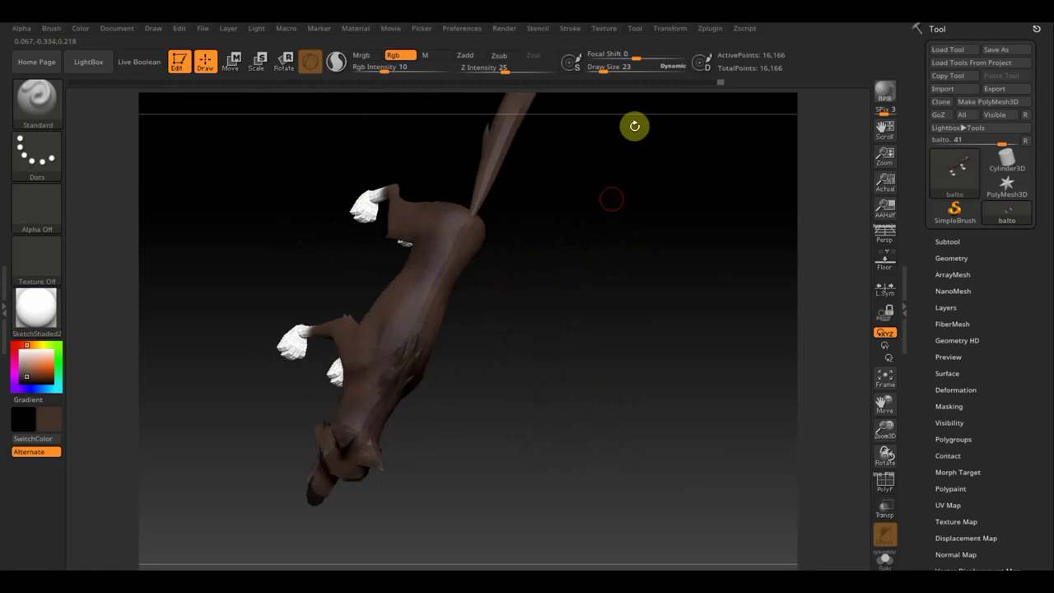
drag(604, 69, 606, 71)
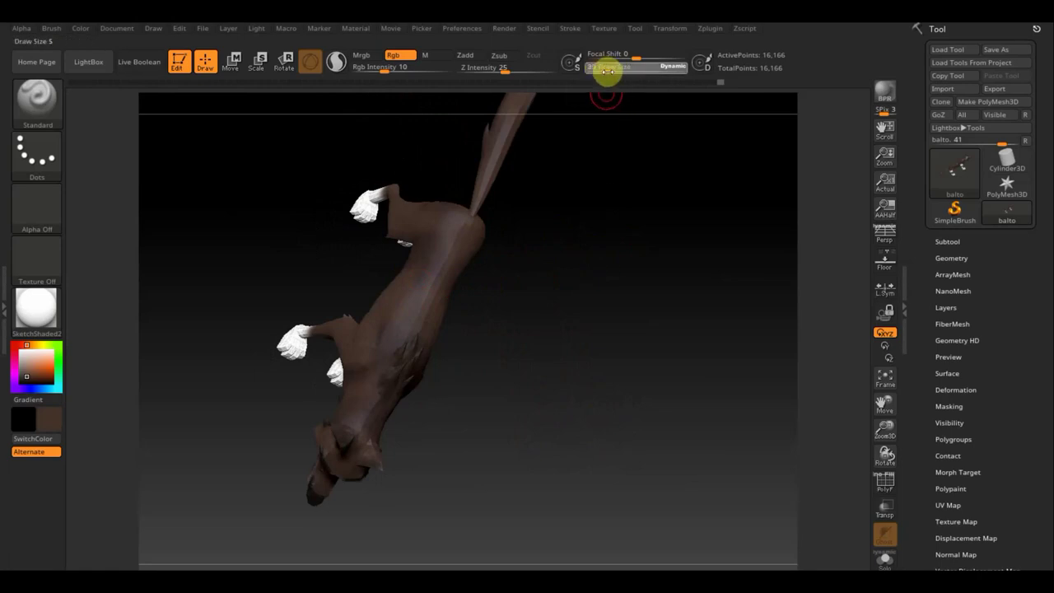
Set draw size to 45, inspect the wolf from several angles, then reduce draw size to 14
mouse_move(603, 254)
mouse_down()
mouse_move(634, 273)
mouse_move(675, 223)
mouse_move(463, 245)
mouse_up()
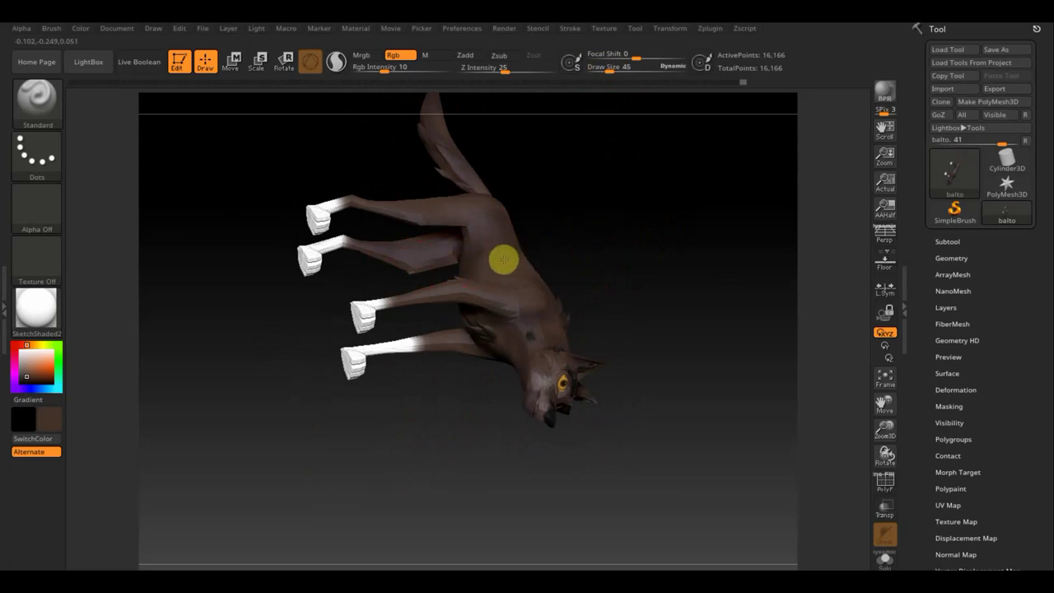
drag(617, 275, 552, 255)
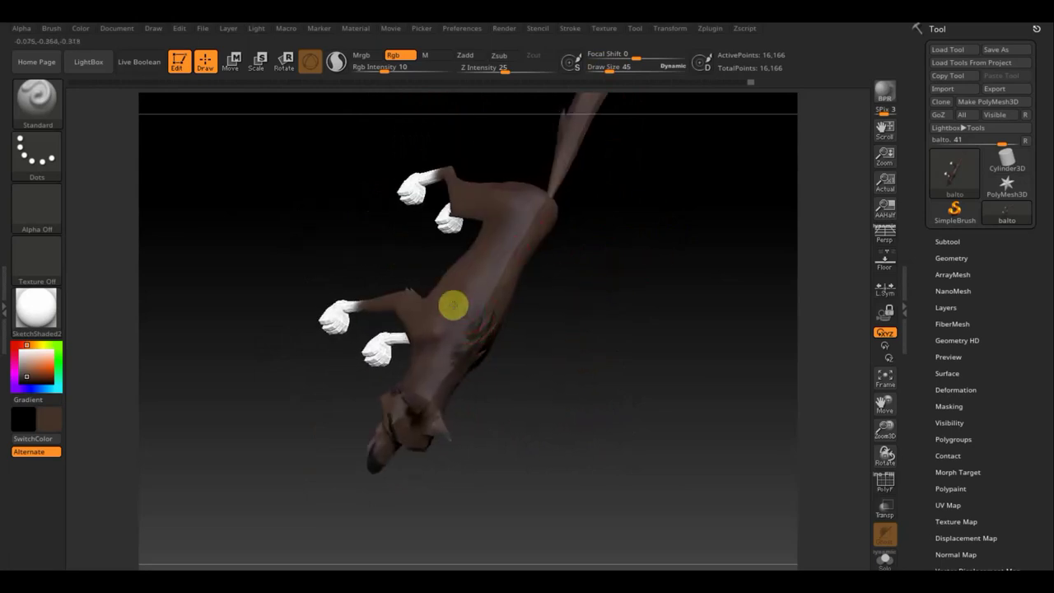
mouse_move(447, 377)
mouse_down()
mouse_move(564, 304)
mouse_move(482, 338)
mouse_move(435, 201)
mouse_move(617, 287)
mouse_up()
mouse_move(696, 419)
alt+mouse_down()
mouse_move(711, 469)
mouse_move(695, 326)
alt+mouse_up()
drag(732, 528, 724, 524)
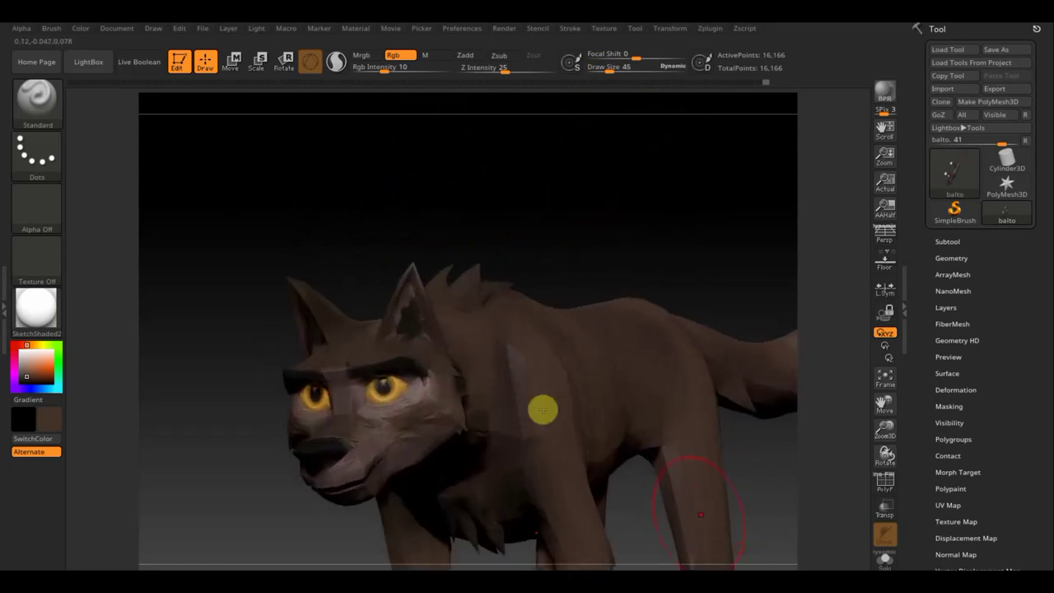
drag(606, 70, 602, 71)
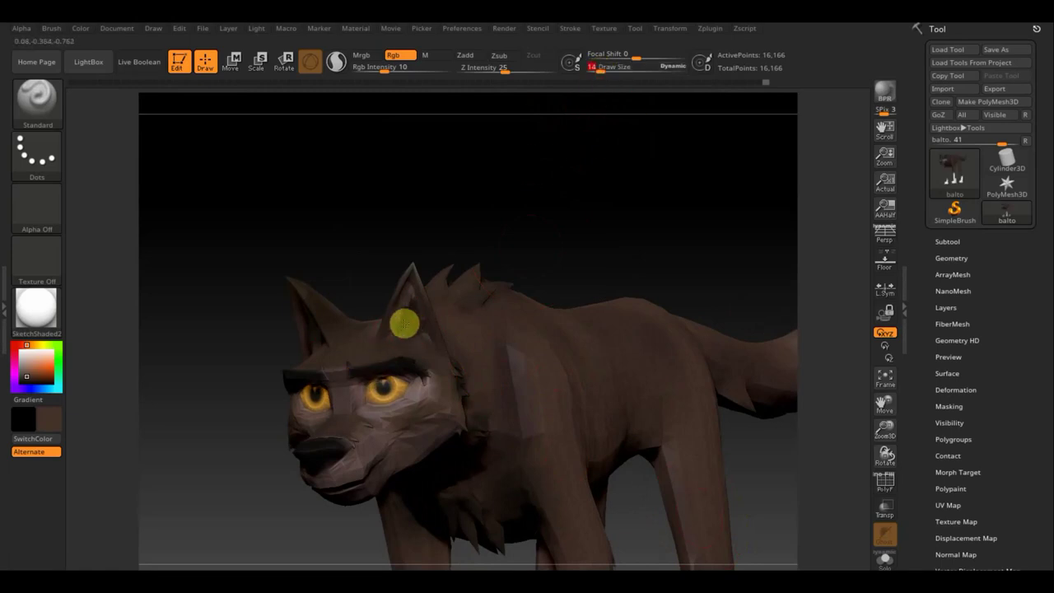
Orbit and zoom around the wolf to review its polypaint from front, sides, top and underneath
mouse_move(484, 238)
mouse_down()
mouse_move(543, 193)
mouse_move(452, 320)
mouse_up()
drag(520, 334, 549, 341)
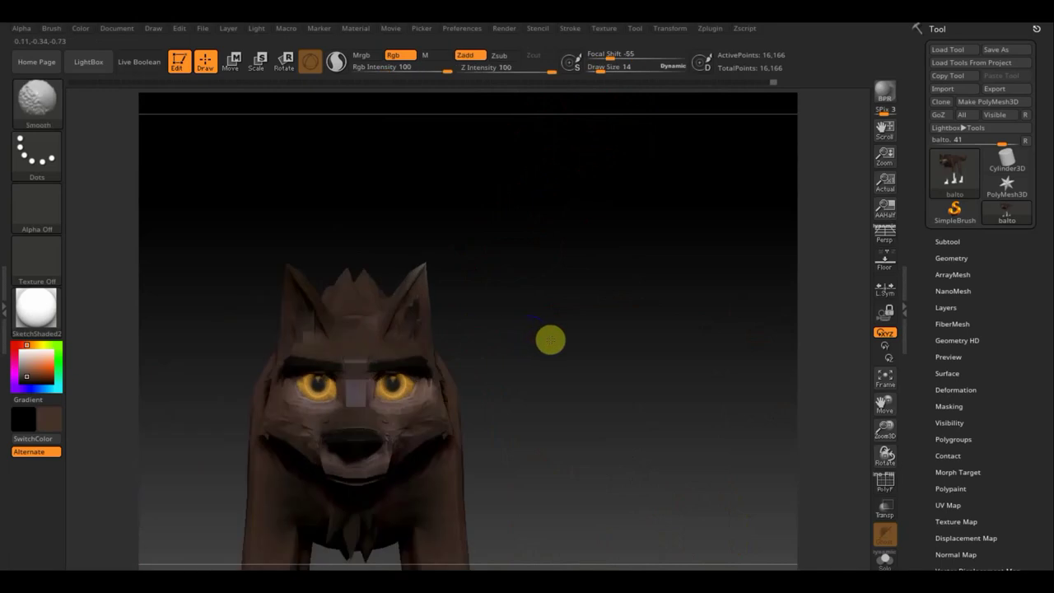
drag(551, 455, 564, 280)
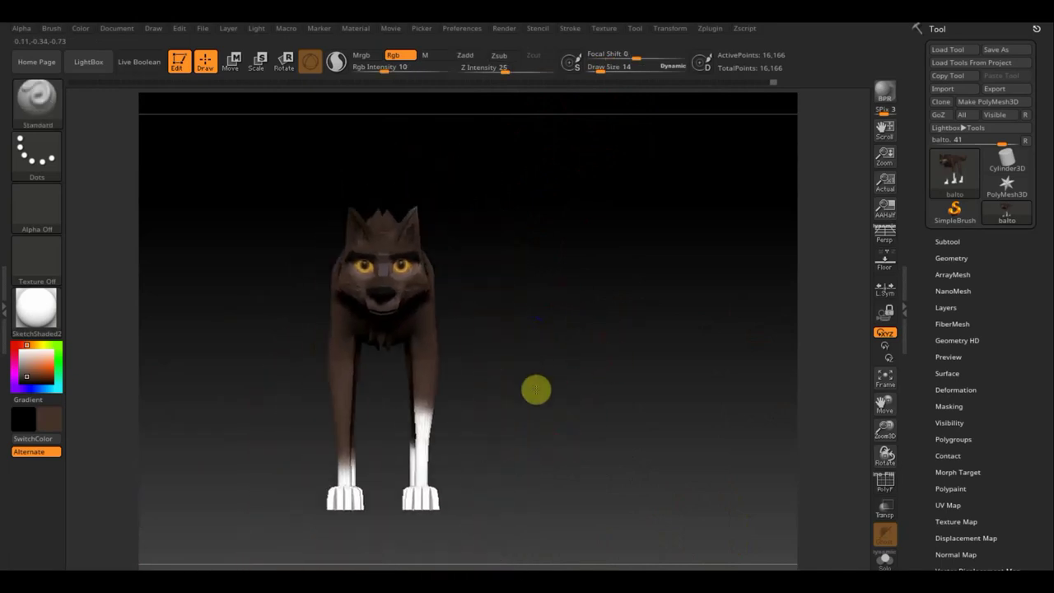
drag(513, 395, 483, 272)
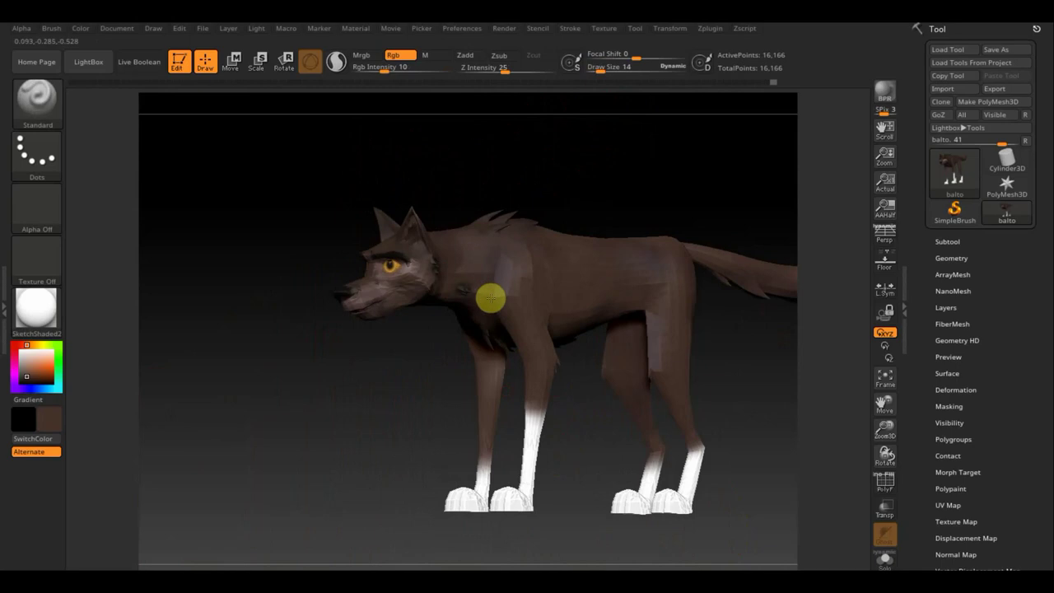
drag(430, 382, 409, 290)
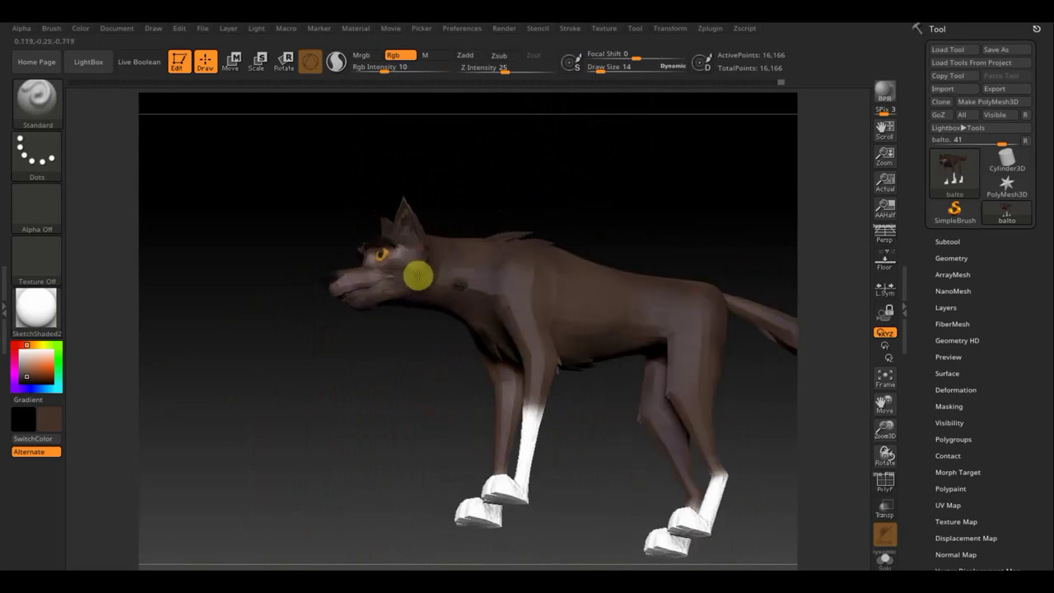
drag(442, 330, 453, 364)
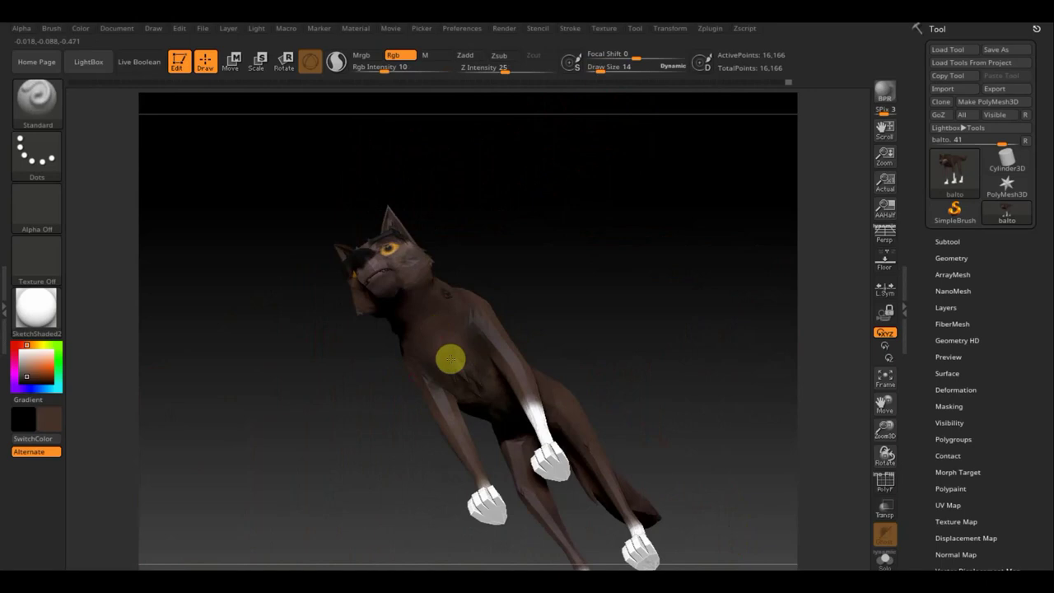
mouse_move(592, 379)
mouse_down()
mouse_move(618, 268)
mouse_move(526, 403)
mouse_up()
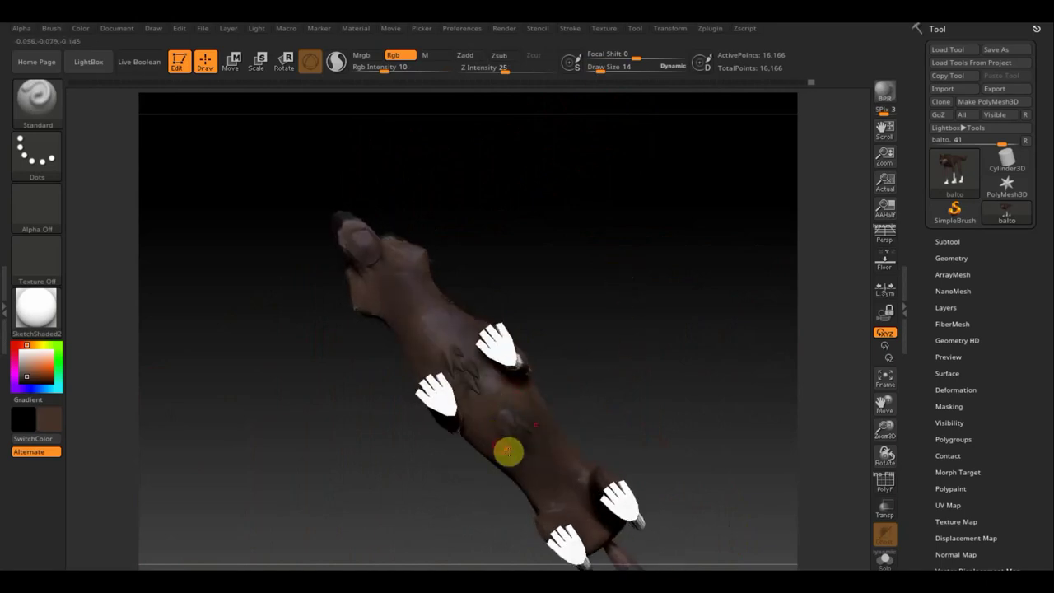
mouse_move(670, 425)
mouse_down()
mouse_move(694, 529)
mouse_move(667, 506)
mouse_move(708, 519)
mouse_move(436, 263)
mouse_up()
mouse_move(631, 325)
mouse_down()
mouse_move(623, 355)
mouse_move(576, 376)
mouse_move(489, 374)
mouse_move(797, 371)
mouse_move(769, 371)
mouse_up()
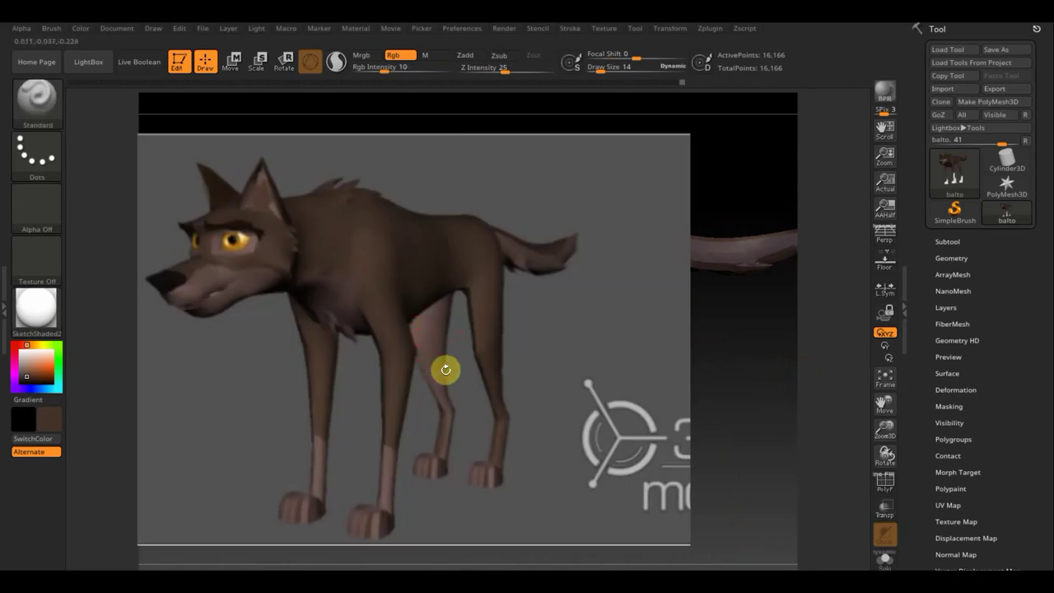
Adjust and hide the Spotlight reference image, then raise RGB intensity to 100
key(z)
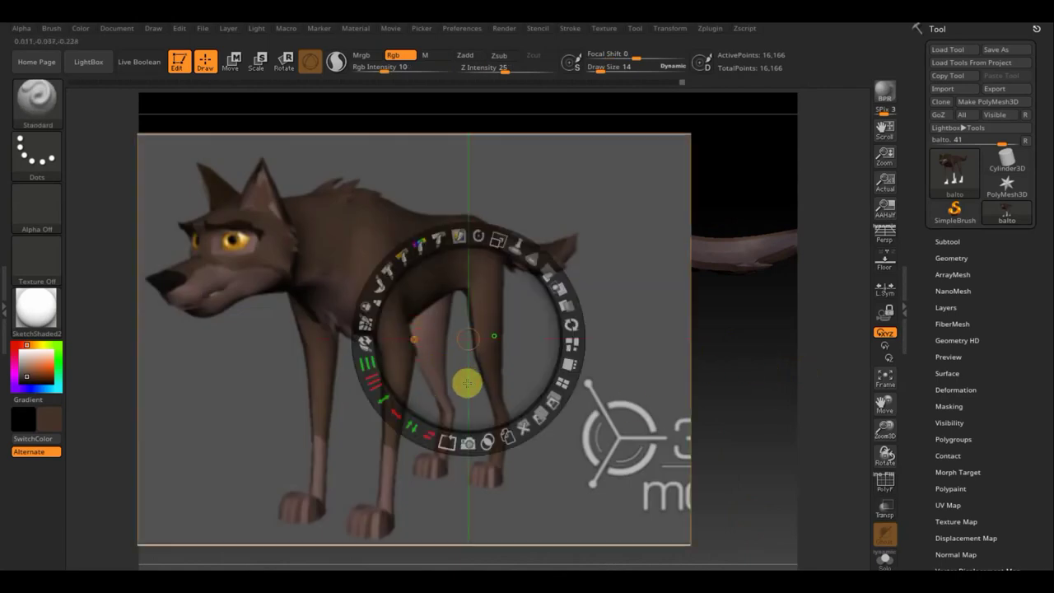
mouse_move(439, 331)
mouse_down()
mouse_move(600, 233)
mouse_move(590, 201)
mouse_move(547, 284)
mouse_up()
click(631, 212)
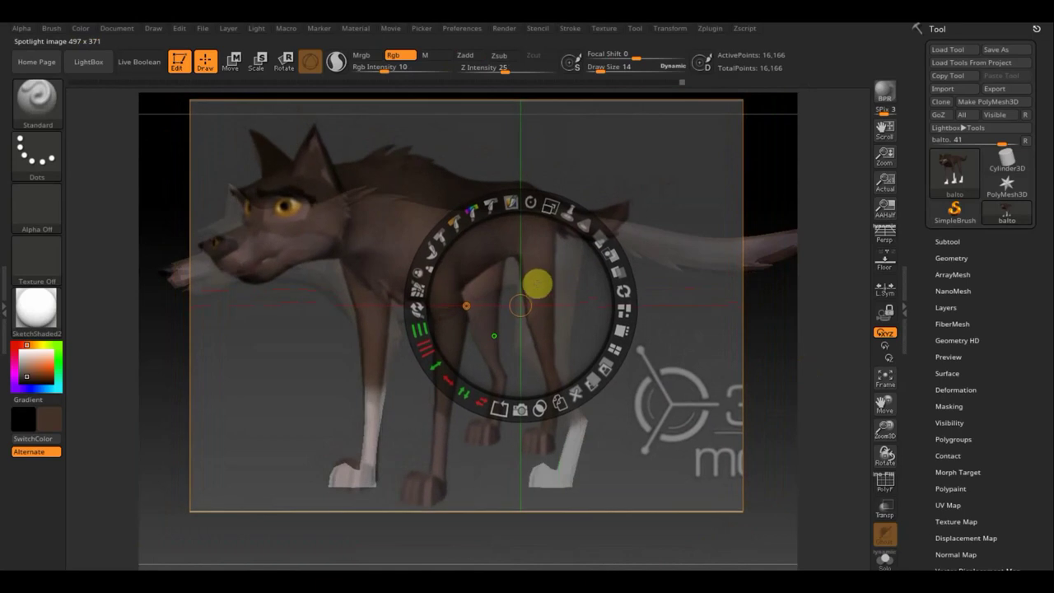
drag(586, 239, 630, 357)
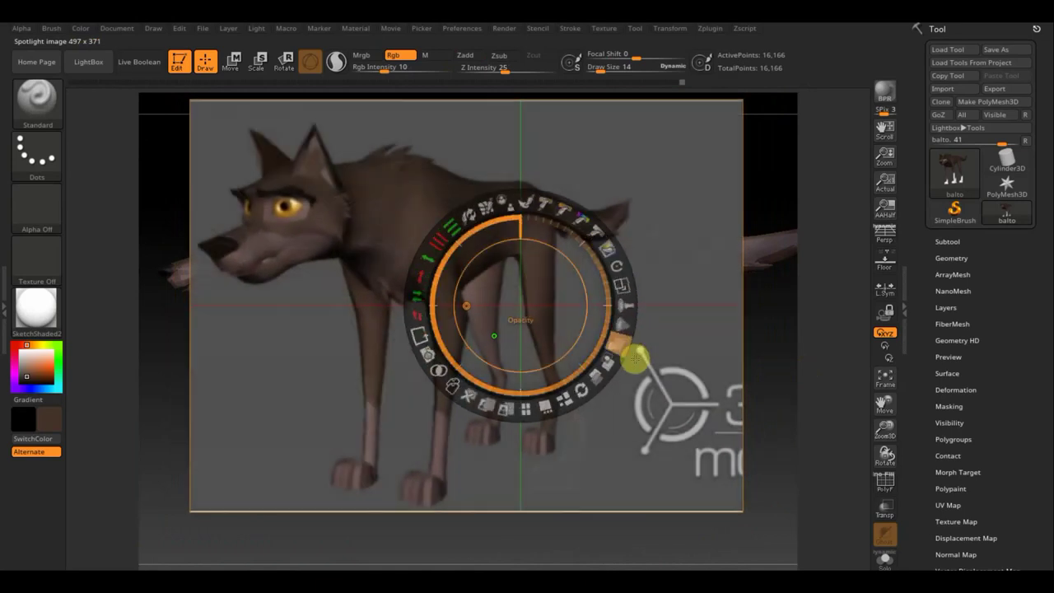
key(z)
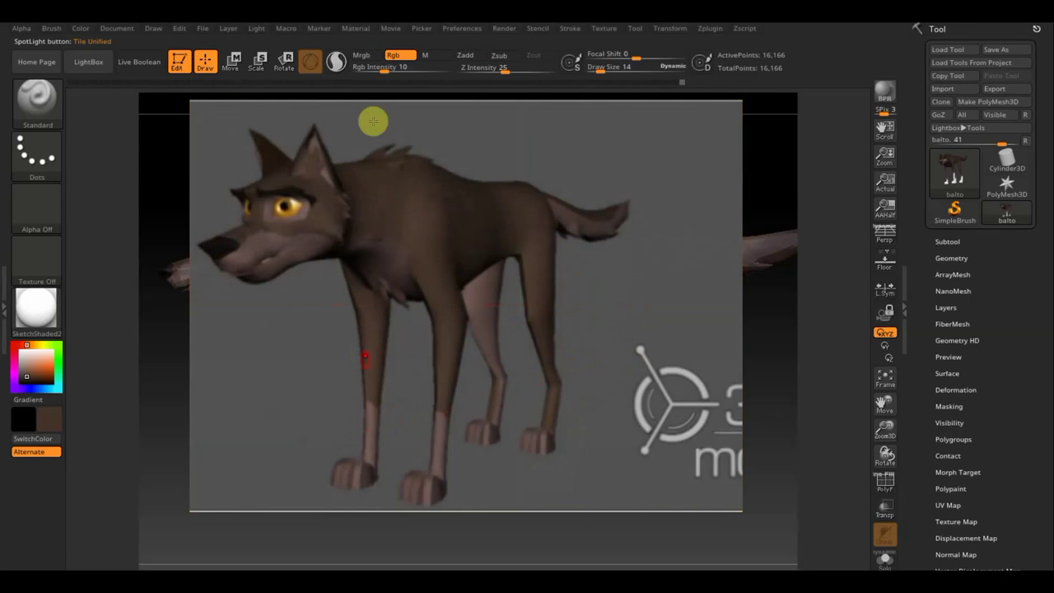
drag(391, 70, 437, 75)
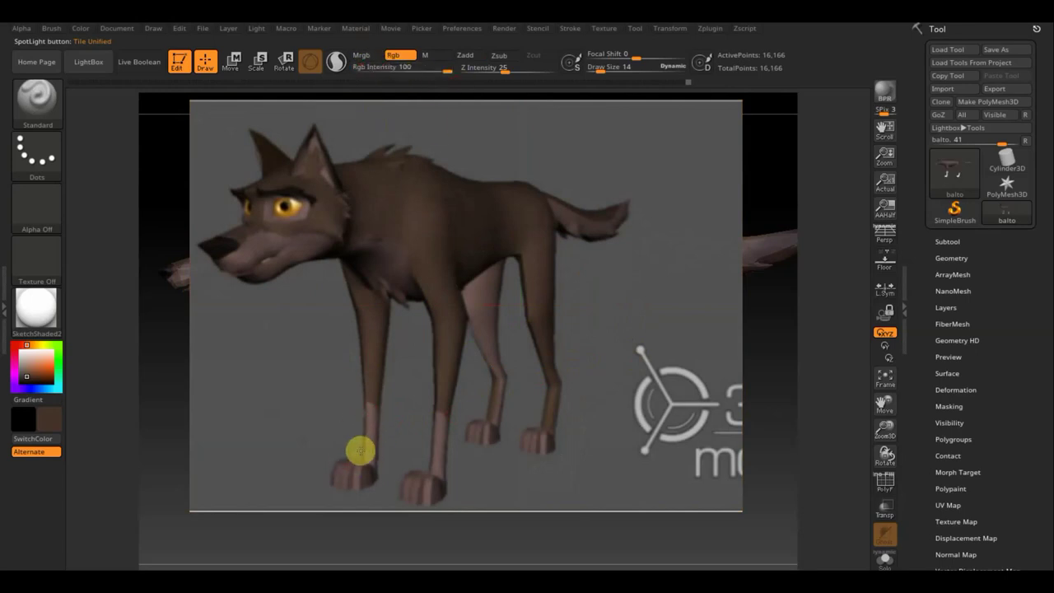
key(shift)
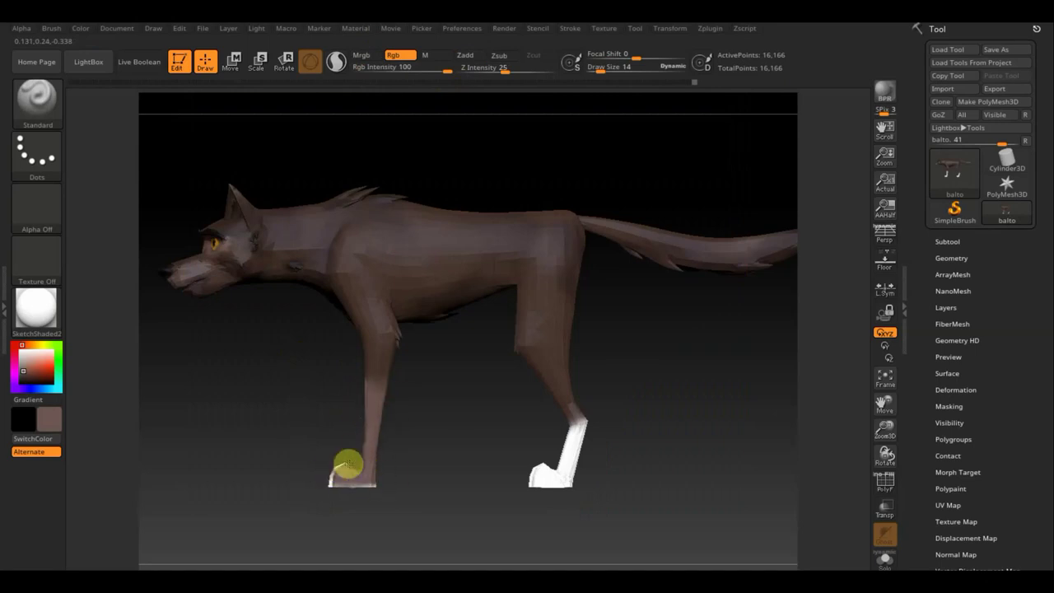
Set draw size 55, repaint the white paws brownish-pink, and sample dark brown (68, 50, 41) as colour
drag(339, 486, 377, 464)
drag(376, 400, 482, 400)
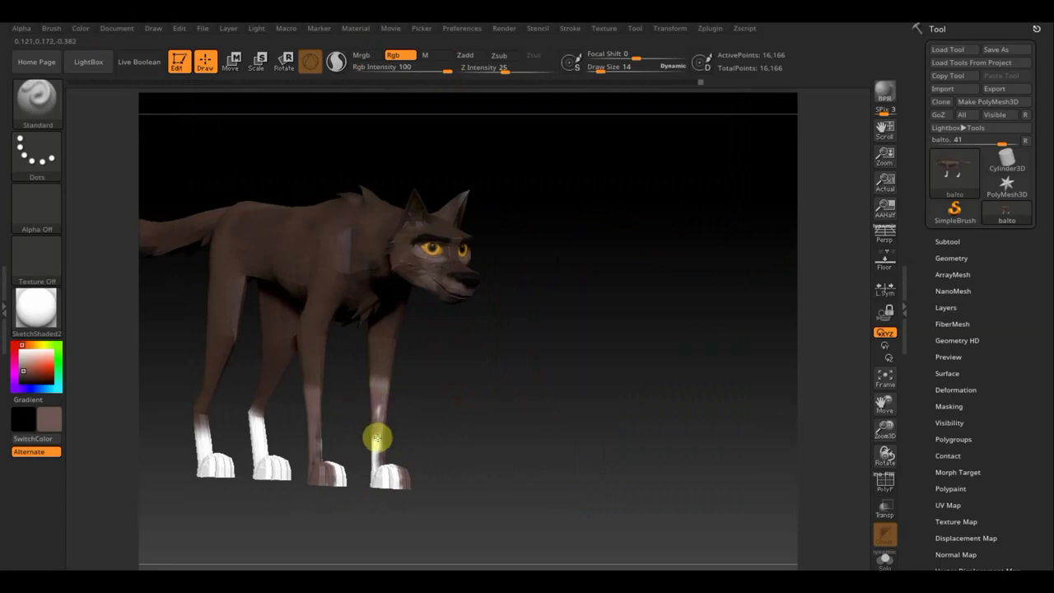
click(606, 68)
text(55)
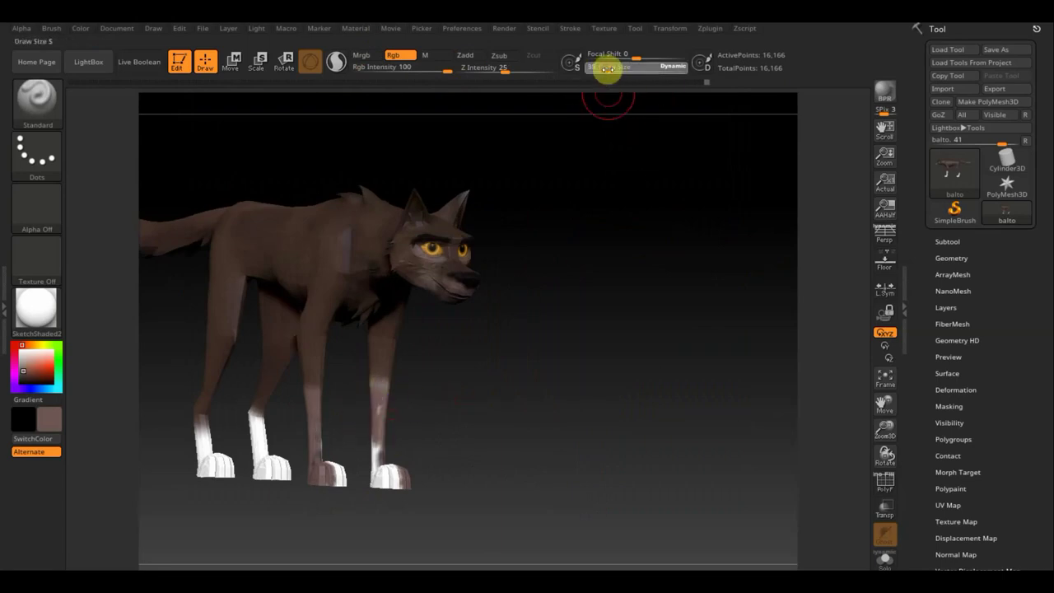
key(Return)
mouse_move(370, 447)
mouse_down()
mouse_move(376, 474)
mouse_move(380, 430)
mouse_up()
mouse_move(260, 468)
mouse_down()
mouse_move(258, 425)
mouse_move(215, 418)
mouse_up()
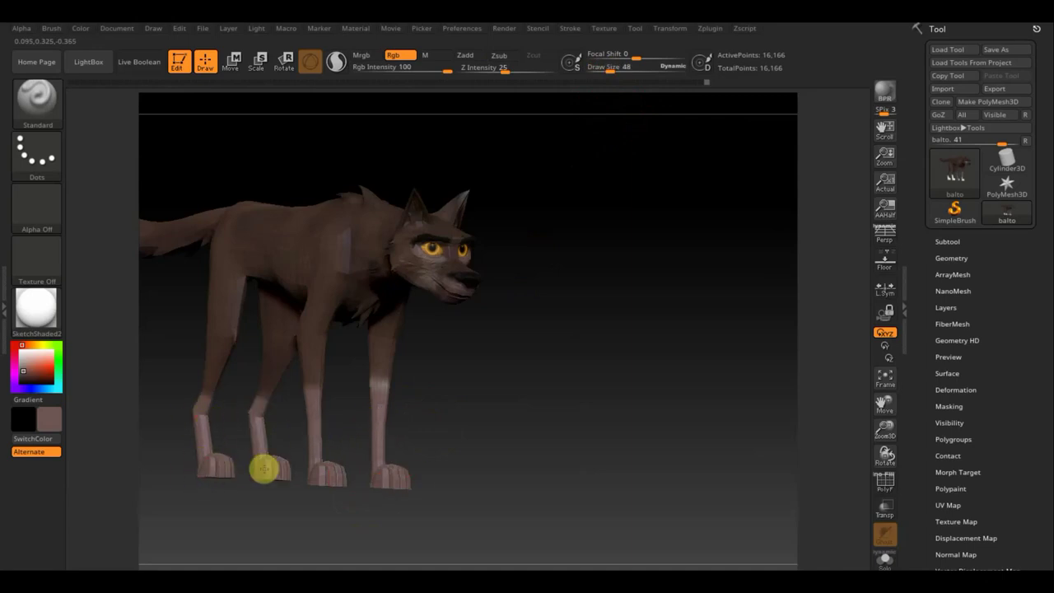
mouse_move(440, 428)
mouse_down()
mouse_move(472, 442)
mouse_move(439, 428)
mouse_move(634, 450)
mouse_up()
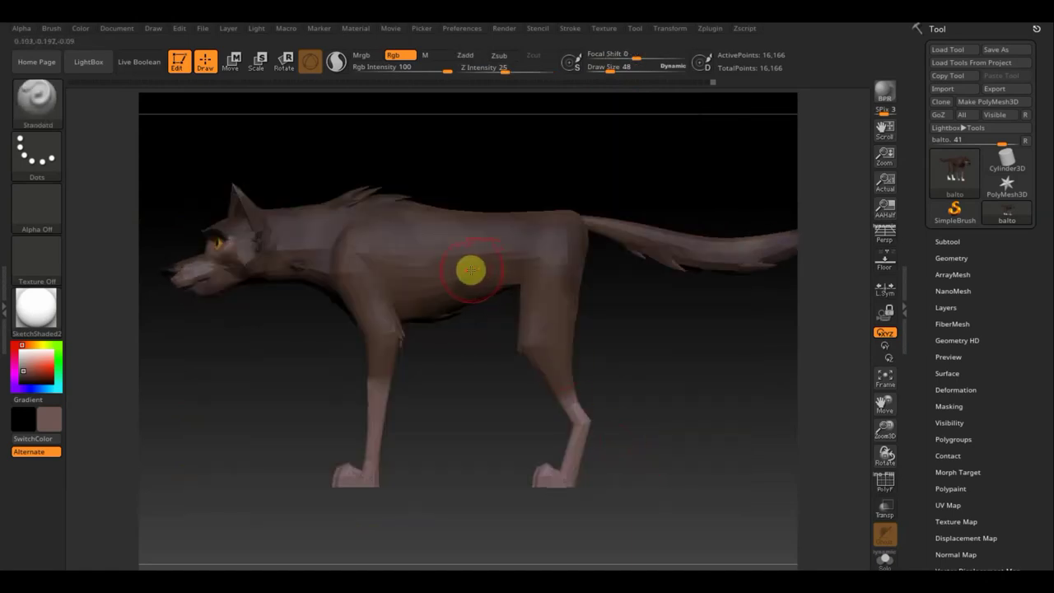
key(c)
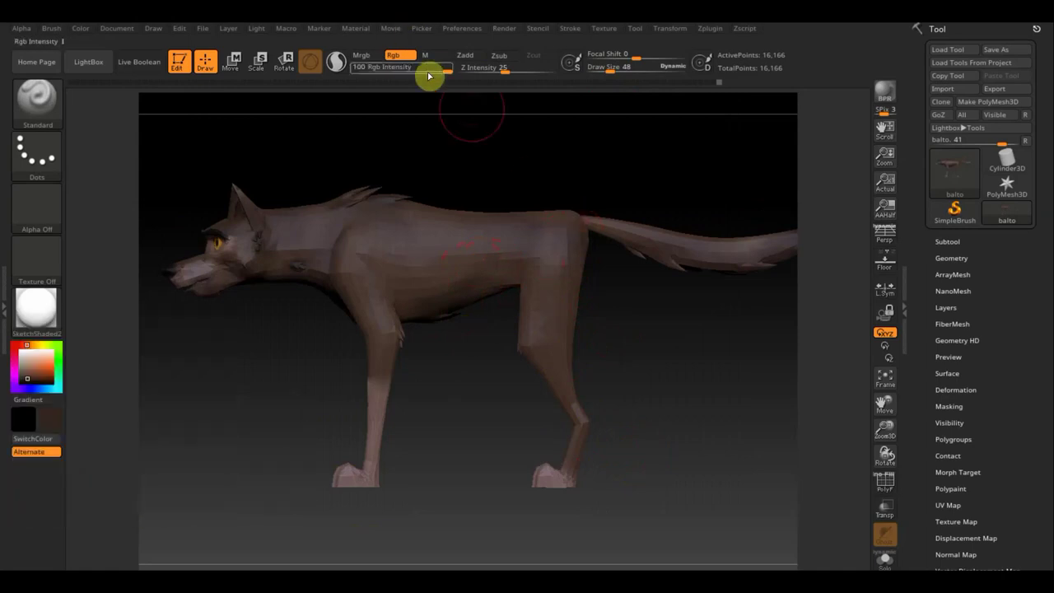
Lower RGB intensity to 12, paint brown over the red specks on the back, and blend the legs
drag(446, 69, 383, 71)
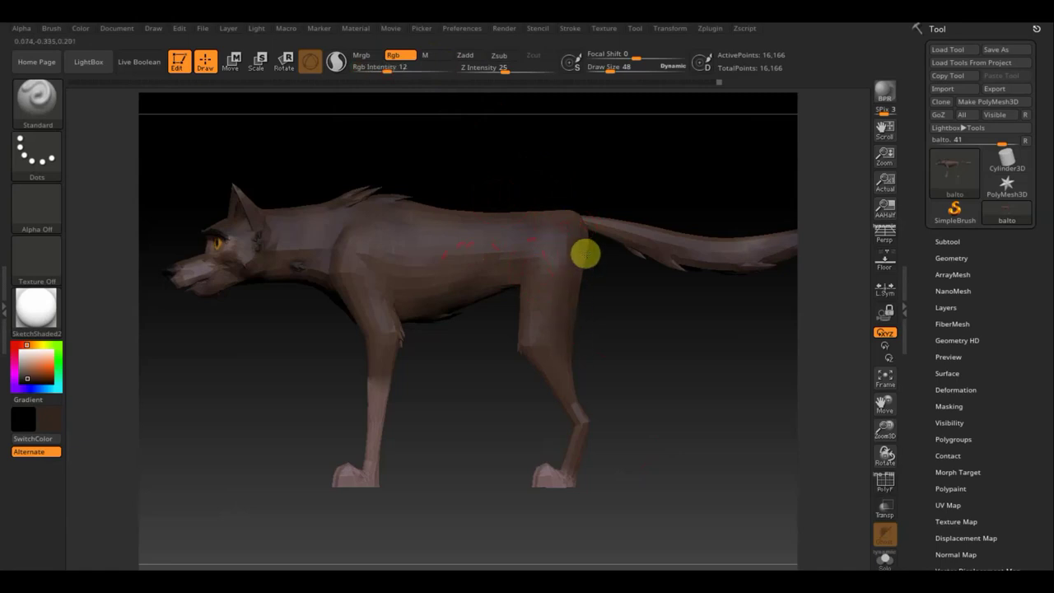
drag(572, 275, 407, 280)
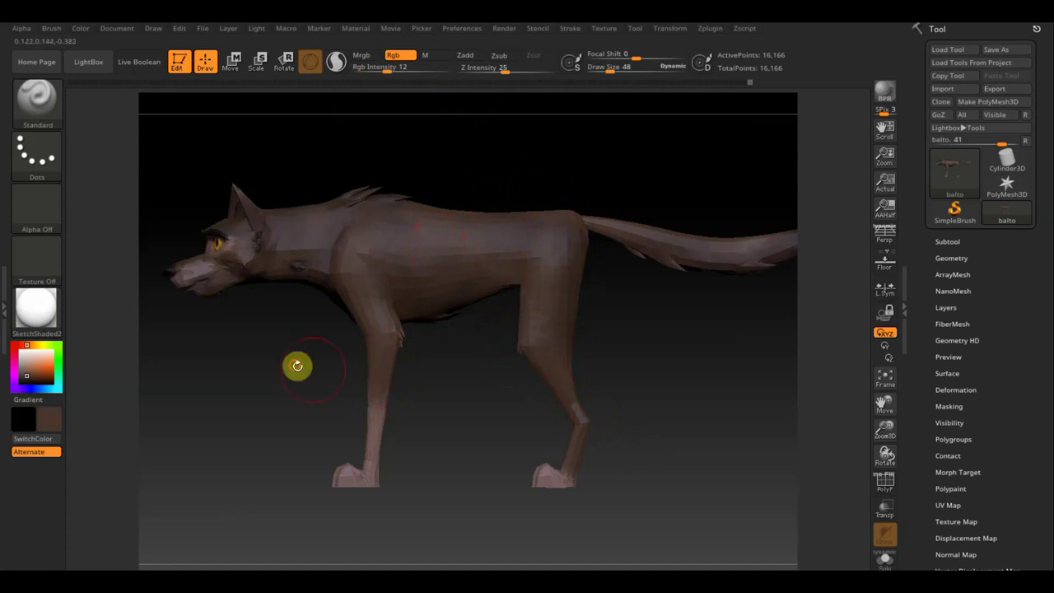
drag(297, 364, 393, 377)
drag(501, 407, 402, 392)
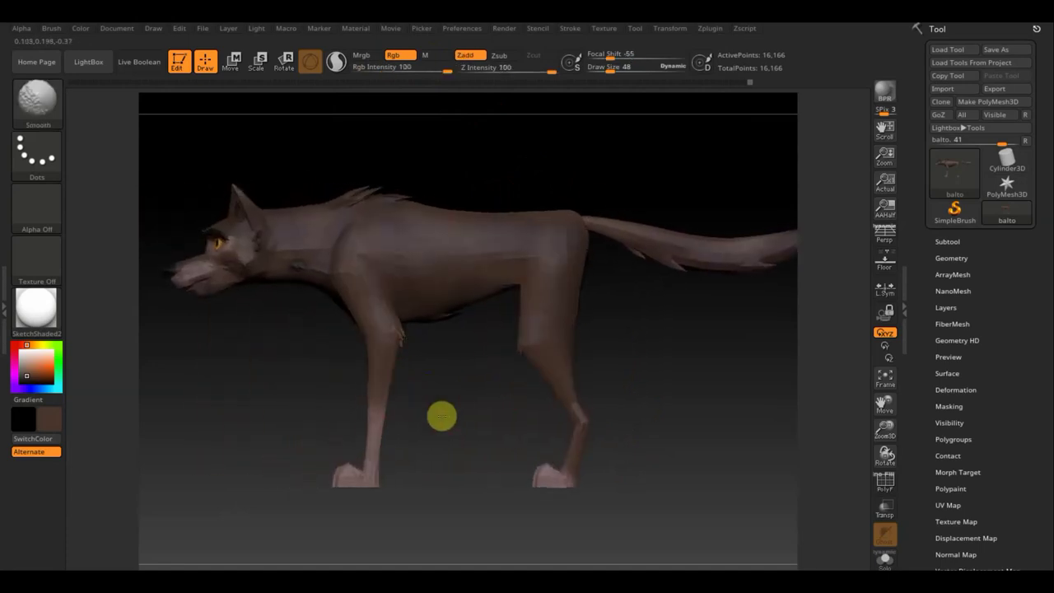
drag(447, 425, 384, 237)
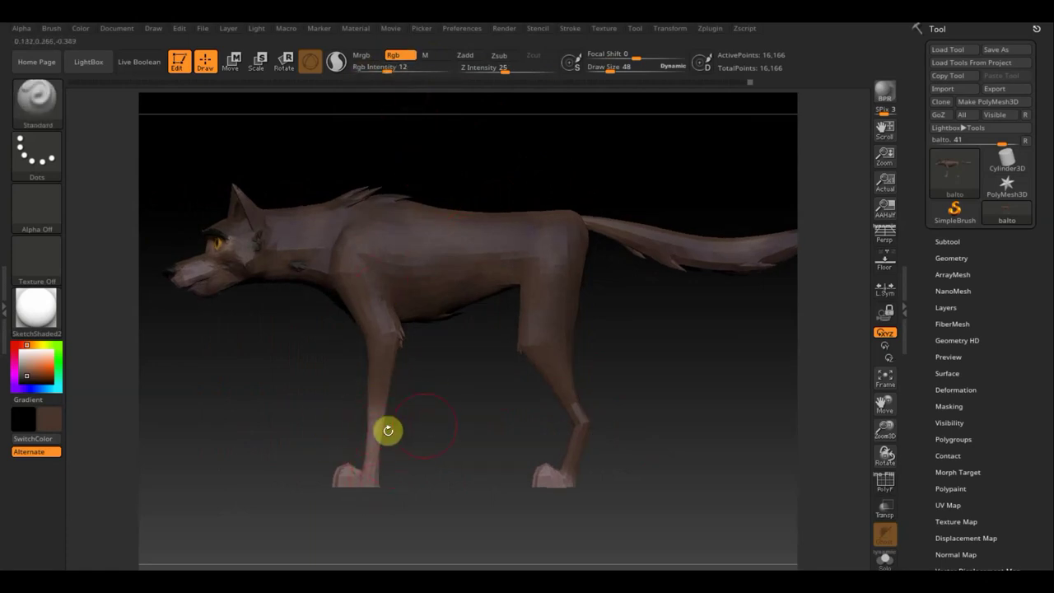
mouse_move(489, 477)
mouse_down()
mouse_move(519, 522)
mouse_move(491, 446)
mouse_up()
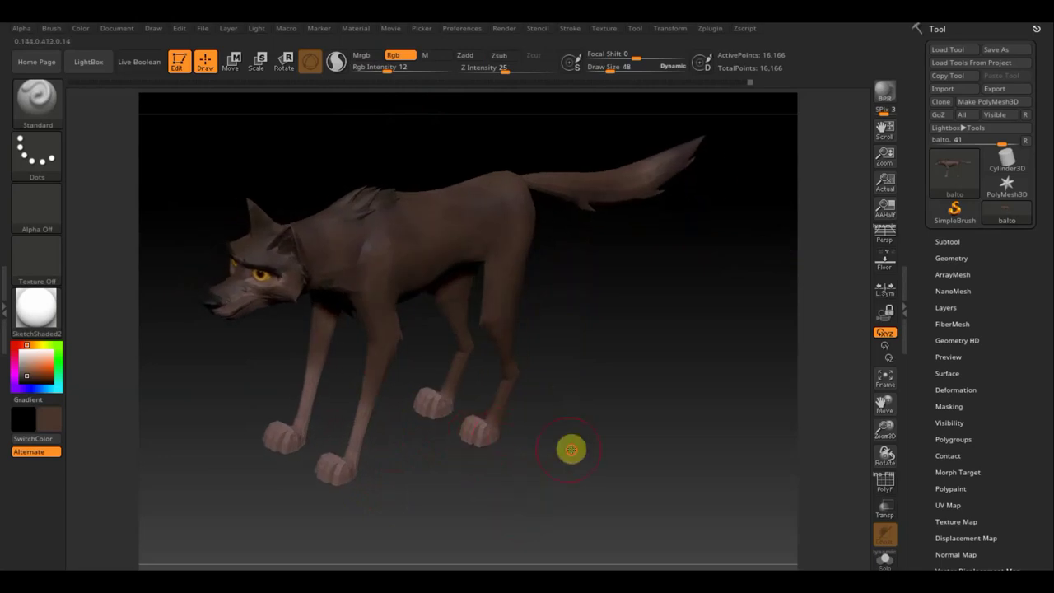
drag(569, 447, 471, 360)
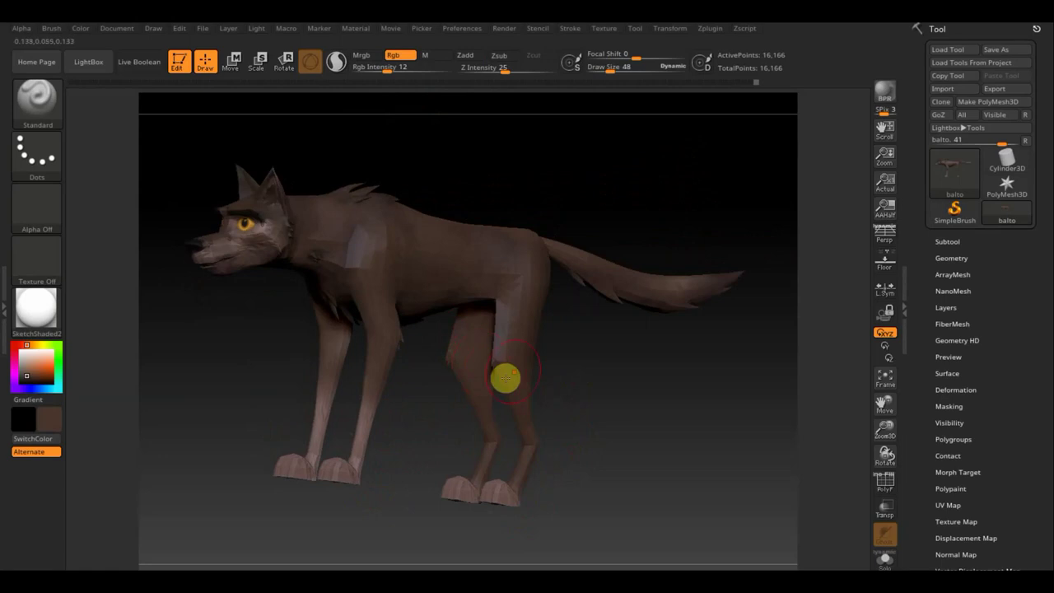
drag(617, 390, 397, 323)
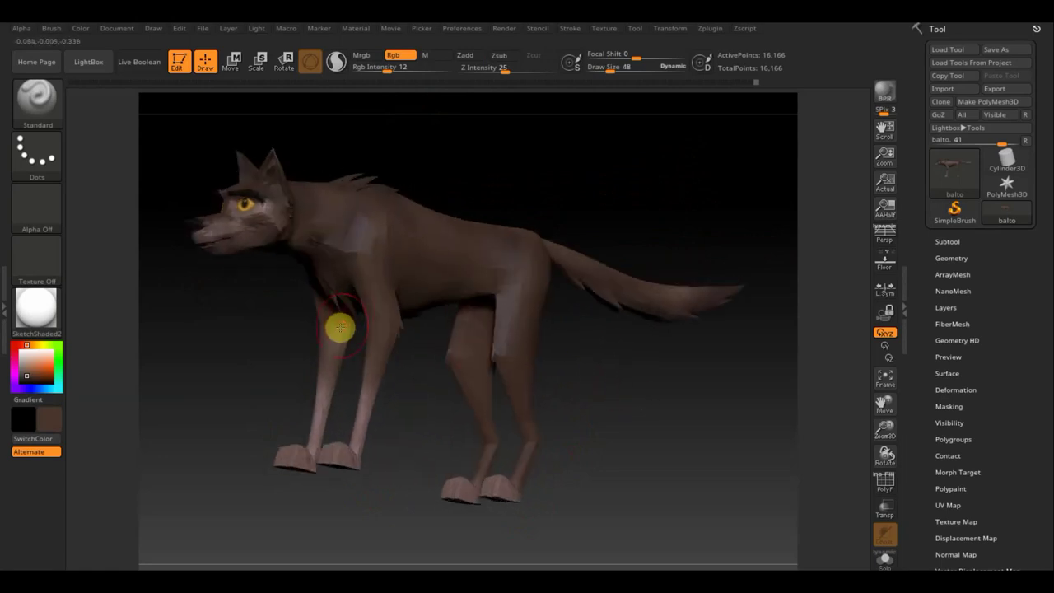
drag(249, 355, 325, 381)
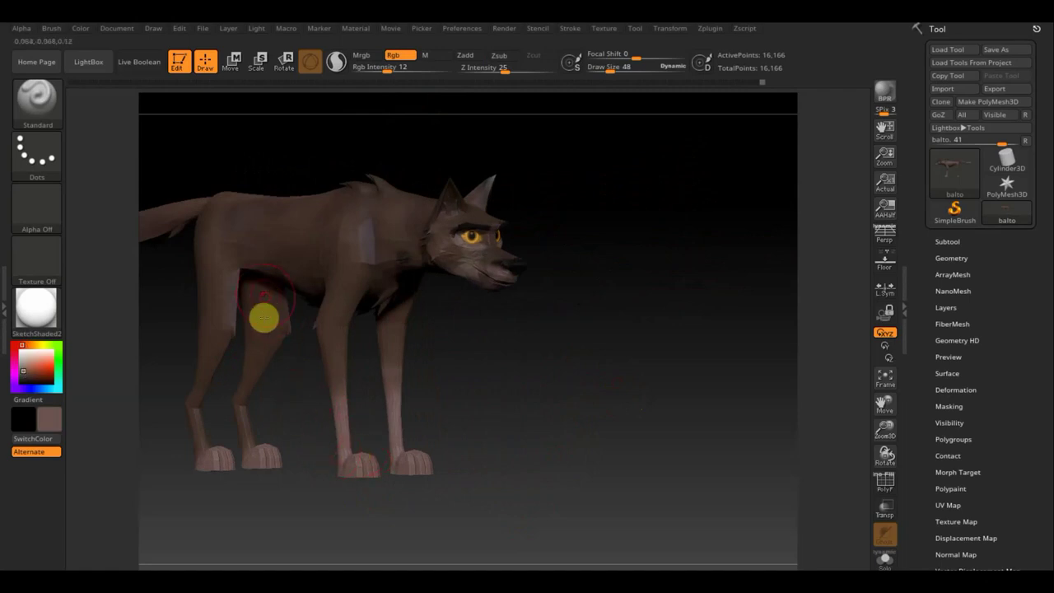
click(376, 69)
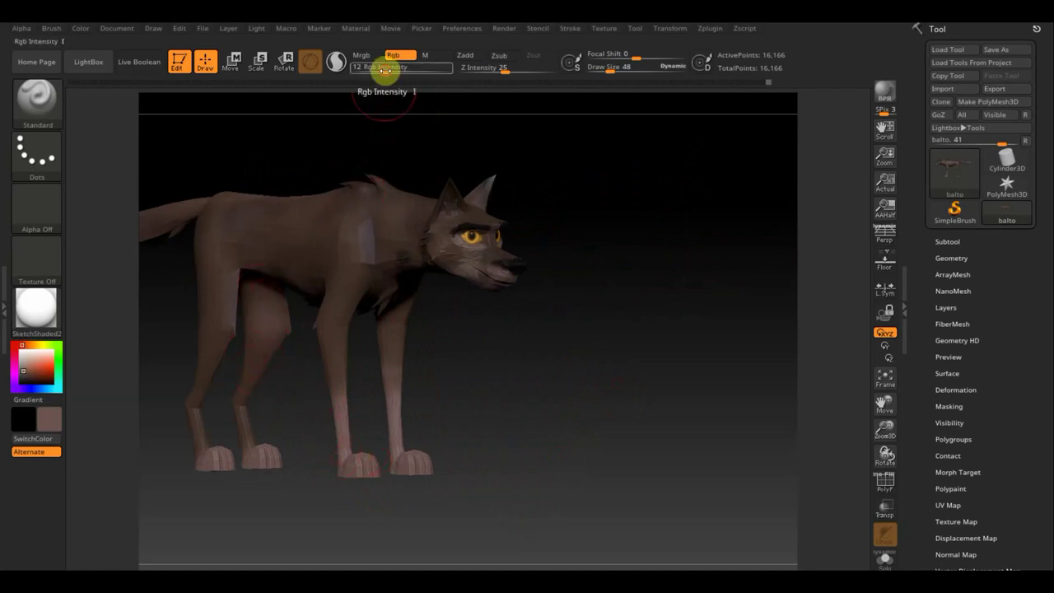
Set RGB intensity to 5 and lightly blend colour around the tail, hind legs and face
text(5)
key(Return)
drag(635, 353, 235, 298)
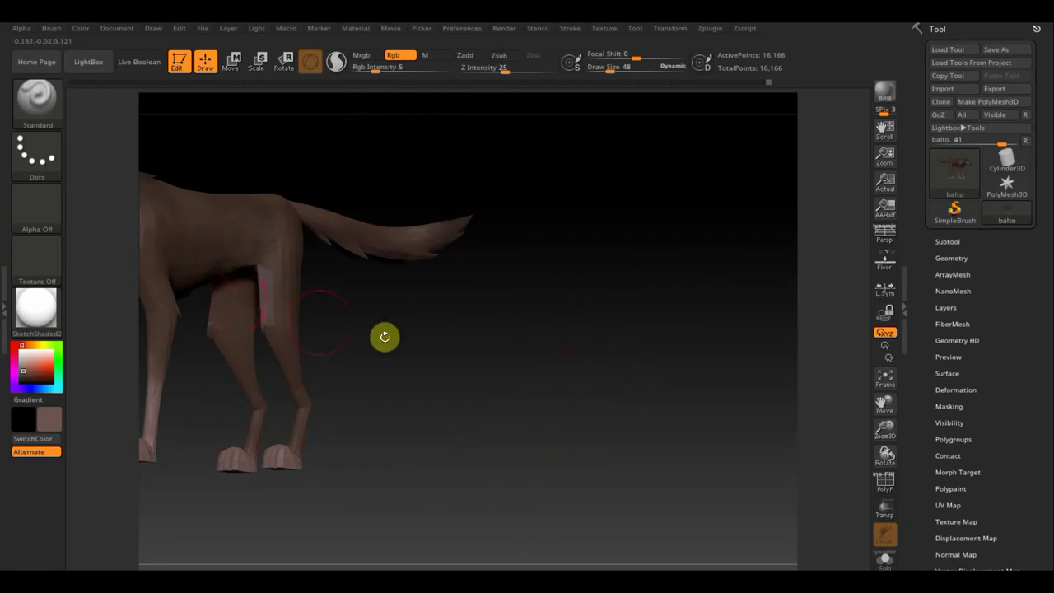
drag(384, 337, 188, 285)
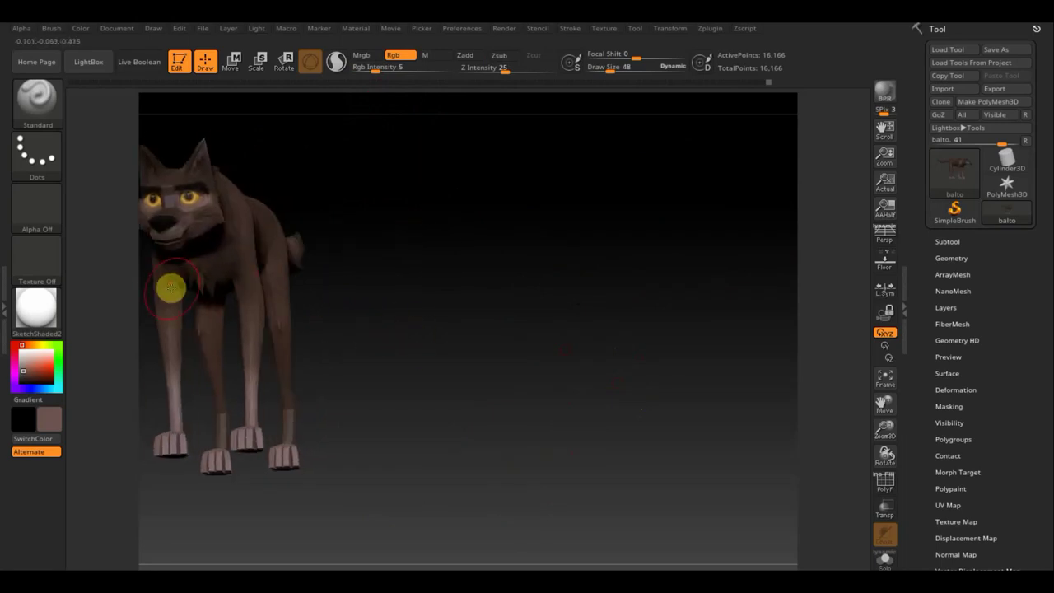
drag(447, 313, 312, 313)
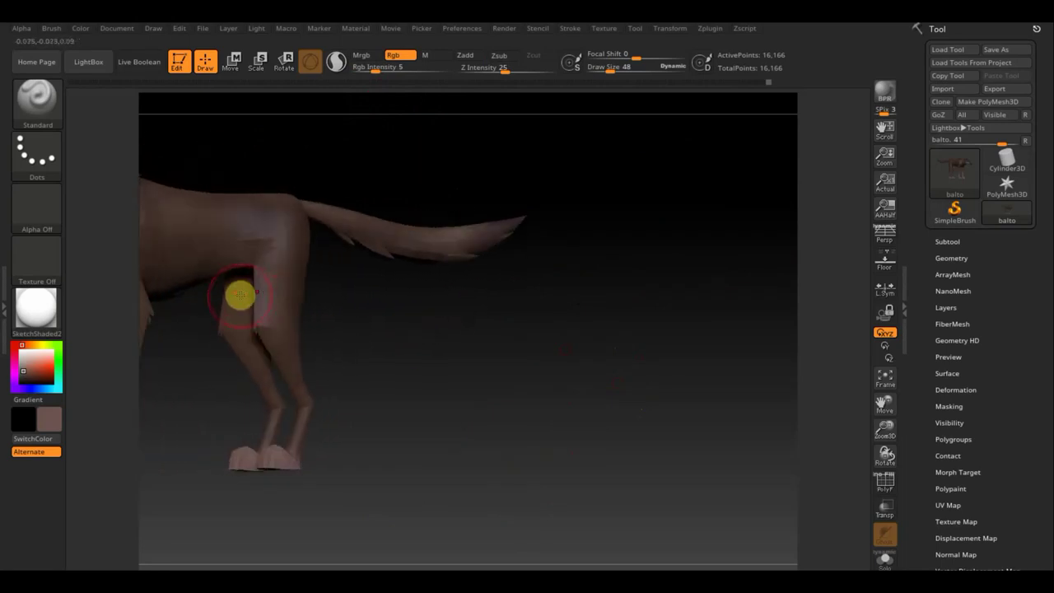
mouse_move(418, 404)
mouse_down()
mouse_move(442, 405)
mouse_move(411, 409)
mouse_move(305, 353)
mouse_up()
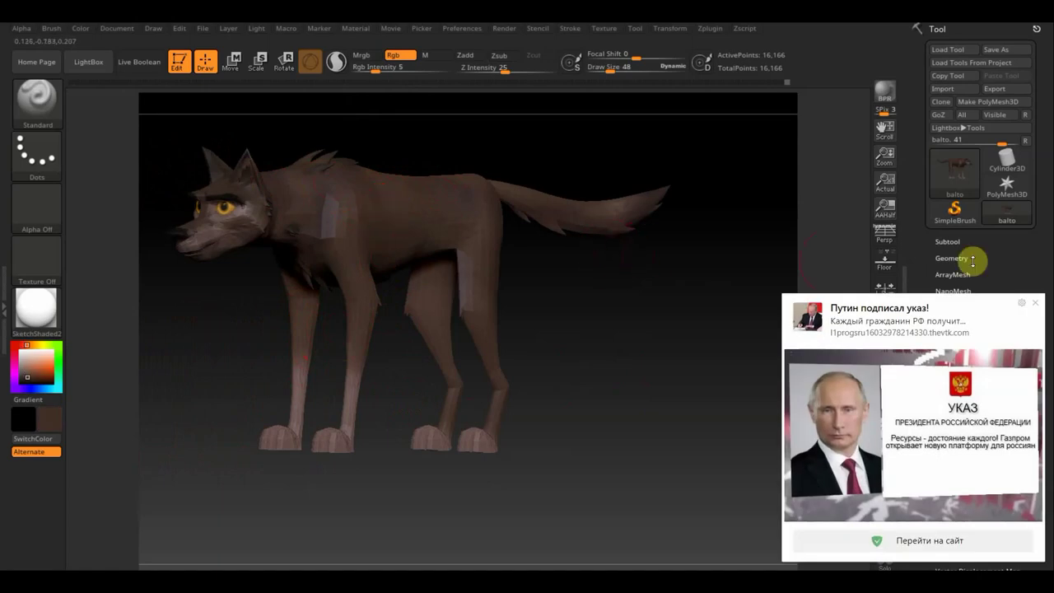
Dismiss the browser notification and softly blend brown over the body, head and hip
click(1036, 306)
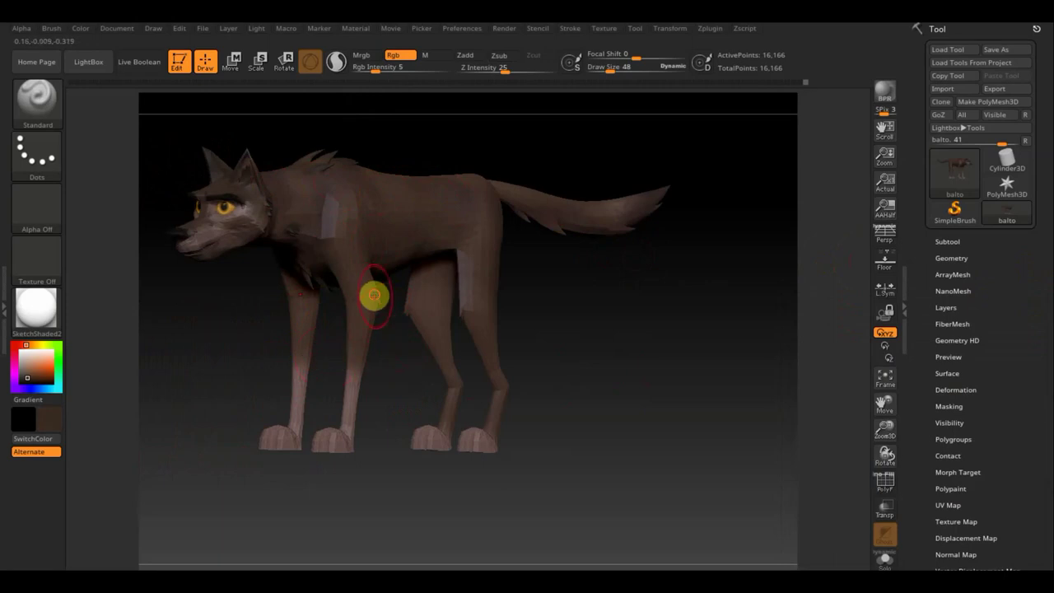
drag(600, 301, 472, 307)
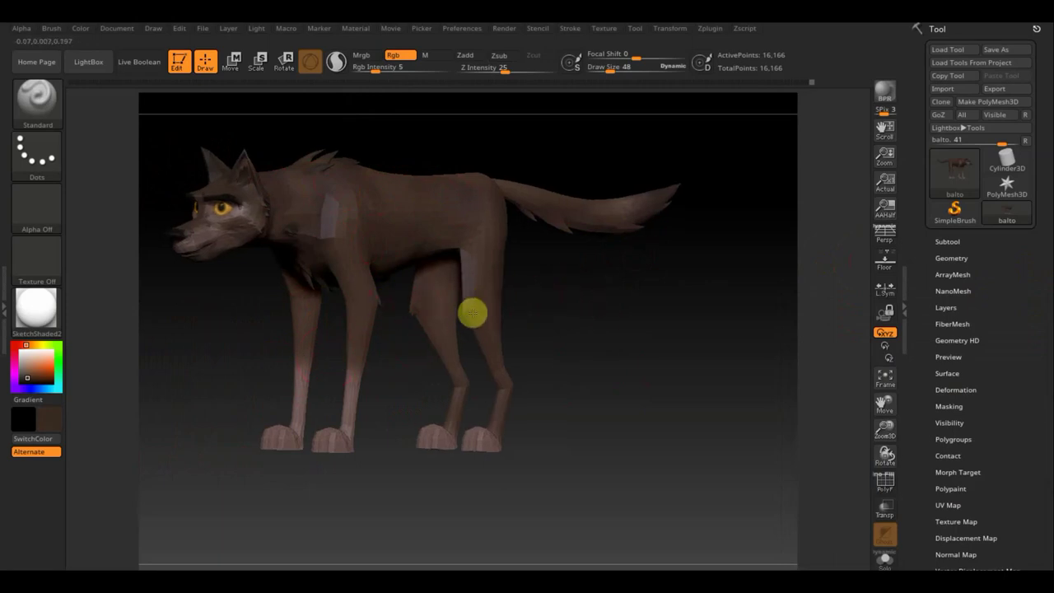
mouse_move(476, 314)
alt+mouse_down()
mouse_move(569, 318)
mouse_move(450, 162)
alt+mouse_up()
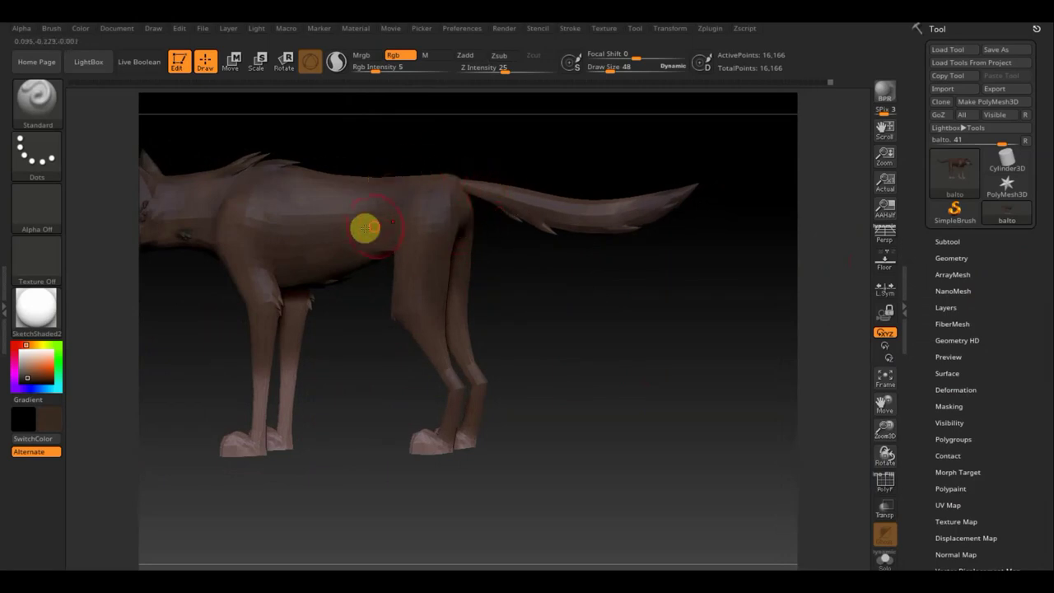
mouse_move(520, 321)
mouse_down()
mouse_move(665, 338)
mouse_move(647, 353)
mouse_up()
mouse_move(526, 355)
mouse_down()
mouse_move(587, 487)
mouse_move(543, 353)
mouse_move(611, 367)
mouse_move(581, 357)
mouse_move(492, 387)
mouse_up()
mouse_move(313, 485)
mouse_down()
mouse_move(531, 401)
mouse_move(776, 475)
mouse_move(917, 473)
mouse_up()
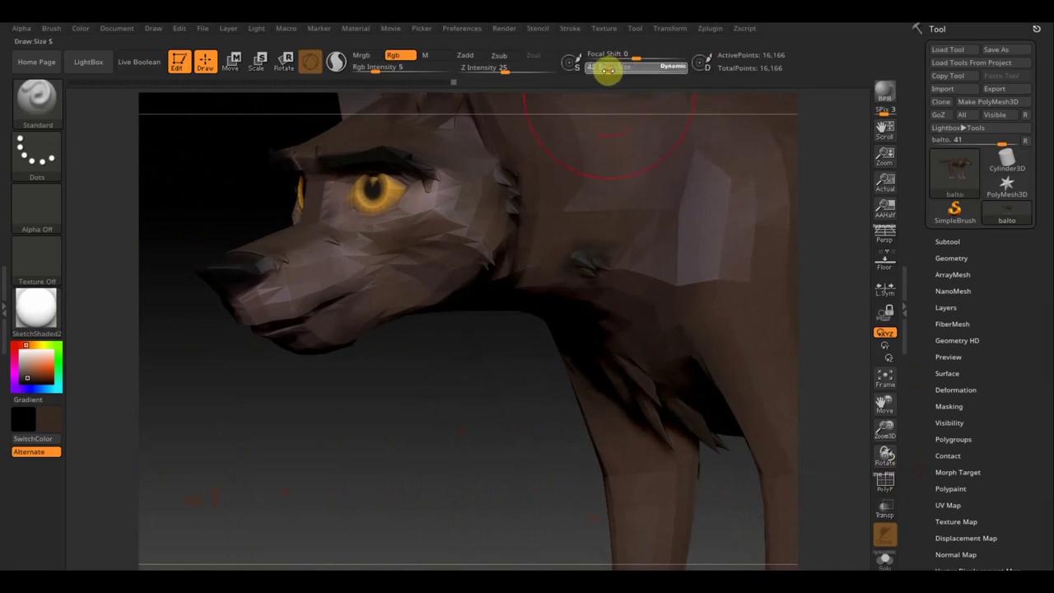
Shrink draw size to 9, pick a new paint colour, and raise RGB intensity to 100
drag(599, 75, 583, 102)
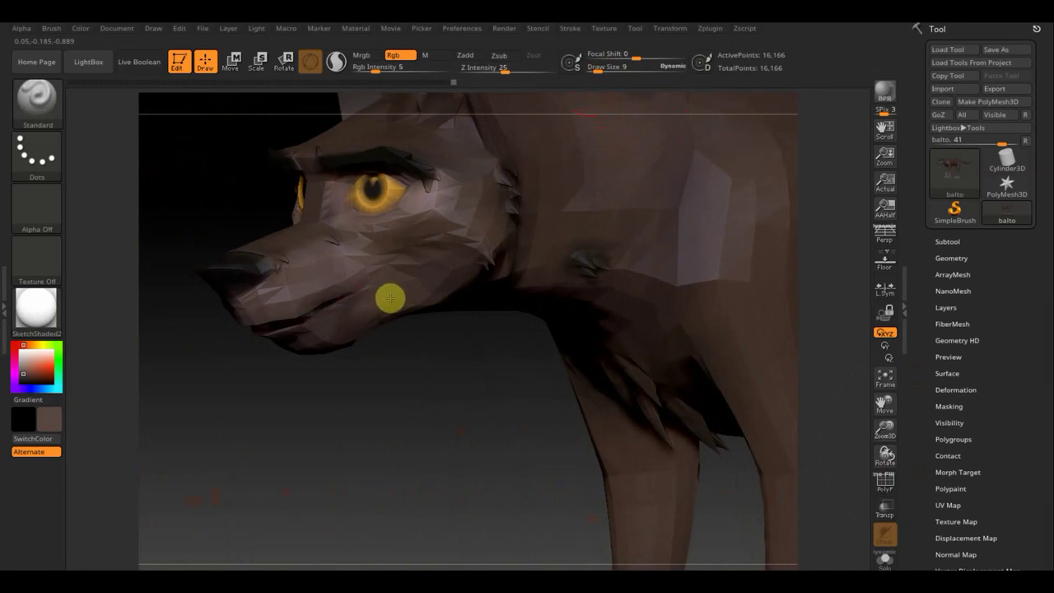
click(49, 419)
drag(62, 431, 61, 440)
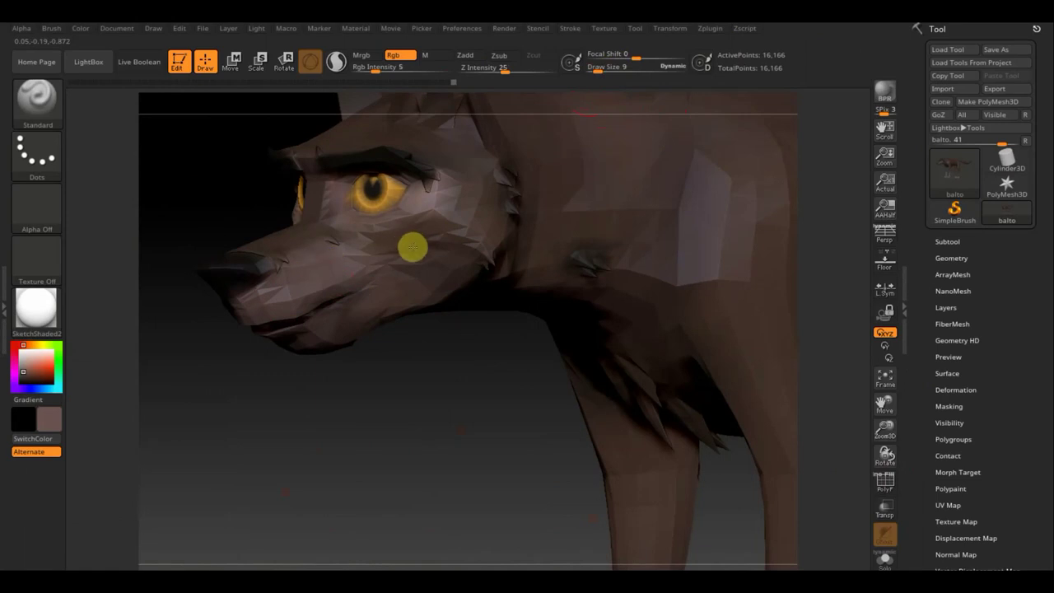
drag(376, 71, 410, 73)
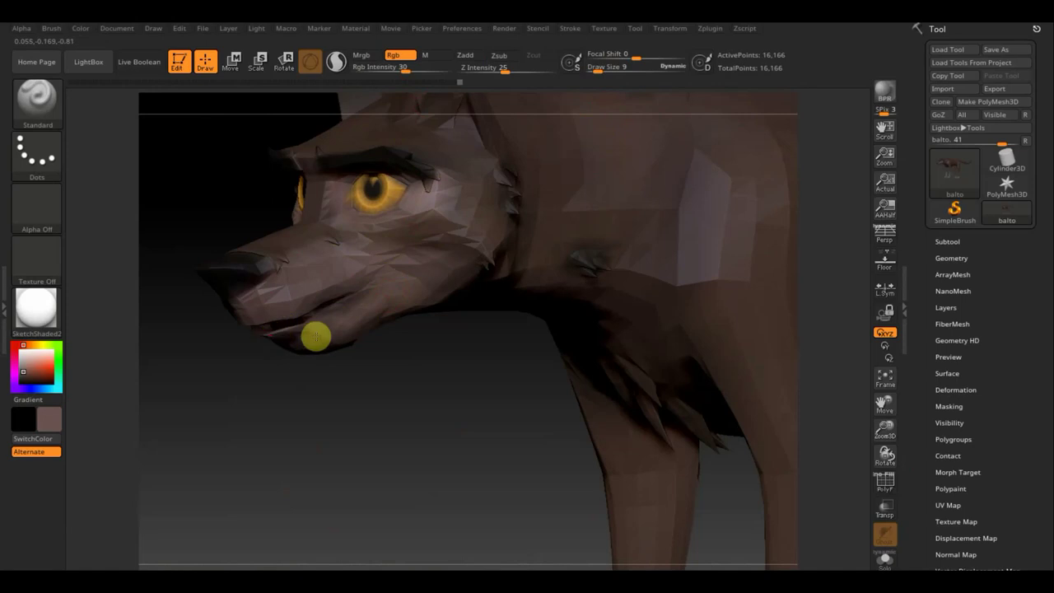
Sample a darker brown from the fur and paint shading along the cheek toward the muzzle
mouse_move(219, 334)
mouse_down()
mouse_move(249, 292)
mouse_move(303, 259)
mouse_move(362, 294)
mouse_move(428, 299)
mouse_move(377, 295)
mouse_move(383, 282)
mouse_move(416, 277)
mouse_move(414, 236)
mouse_move(384, 242)
mouse_move(337, 308)
mouse_move(374, 379)
mouse_up()
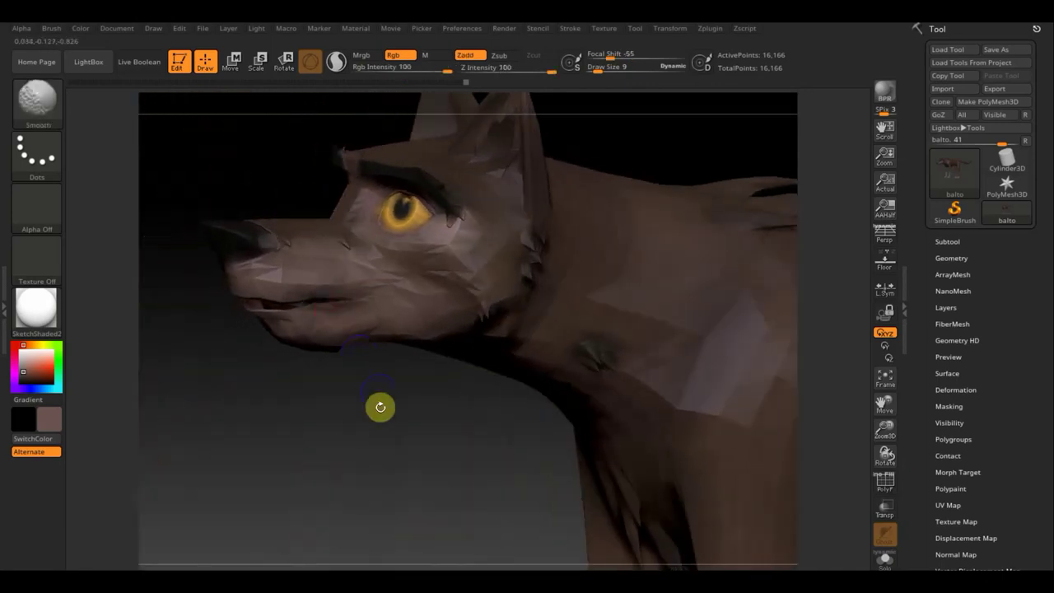
shift+drag(378, 450, 398, 430)
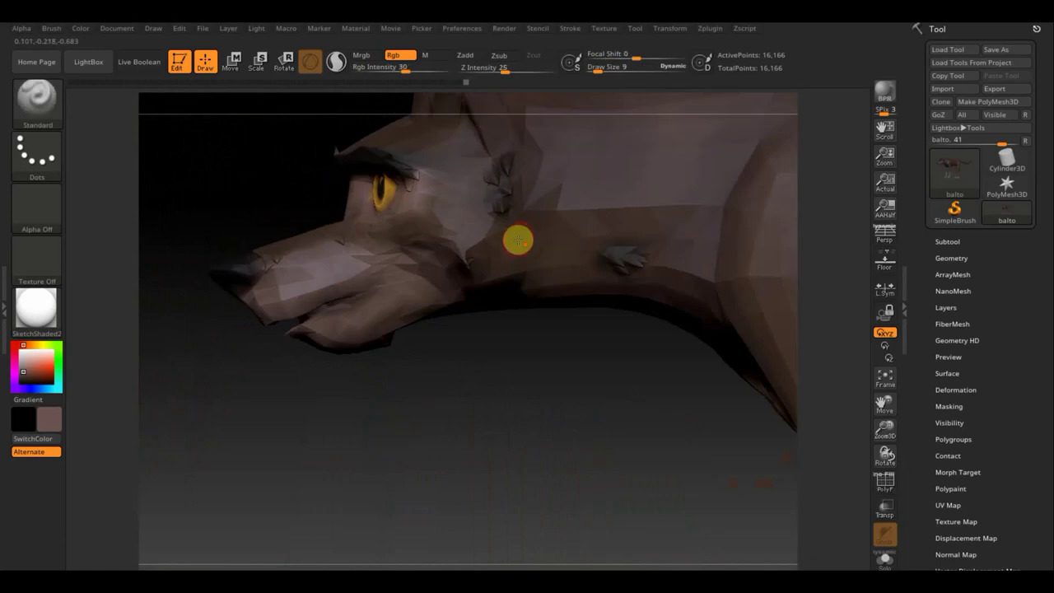
key(c)
mouse_move(450, 236)
mouse_down()
mouse_move(431, 250)
mouse_move(346, 228)
mouse_move(335, 240)
mouse_move(428, 239)
mouse_move(259, 245)
mouse_move(428, 225)
mouse_move(420, 194)
mouse_move(431, 157)
mouse_move(509, 263)
mouse_move(616, 266)
mouse_move(612, 255)
mouse_move(626, 250)
mouse_move(501, 187)
mouse_move(475, 230)
mouse_move(404, 145)
mouse_move(430, 160)
mouse_move(426, 189)
mouse_move(390, 164)
mouse_move(415, 192)
mouse_move(450, 202)
mouse_move(419, 200)
mouse_up()
mouse_move(498, 431)
mouse_down()
mouse_move(506, 442)
mouse_move(214, 314)
mouse_move(205, 264)
mouse_move(234, 258)
mouse_move(205, 275)
mouse_move(308, 219)
mouse_move(285, 214)
mouse_move(259, 229)
mouse_up()
key(c)
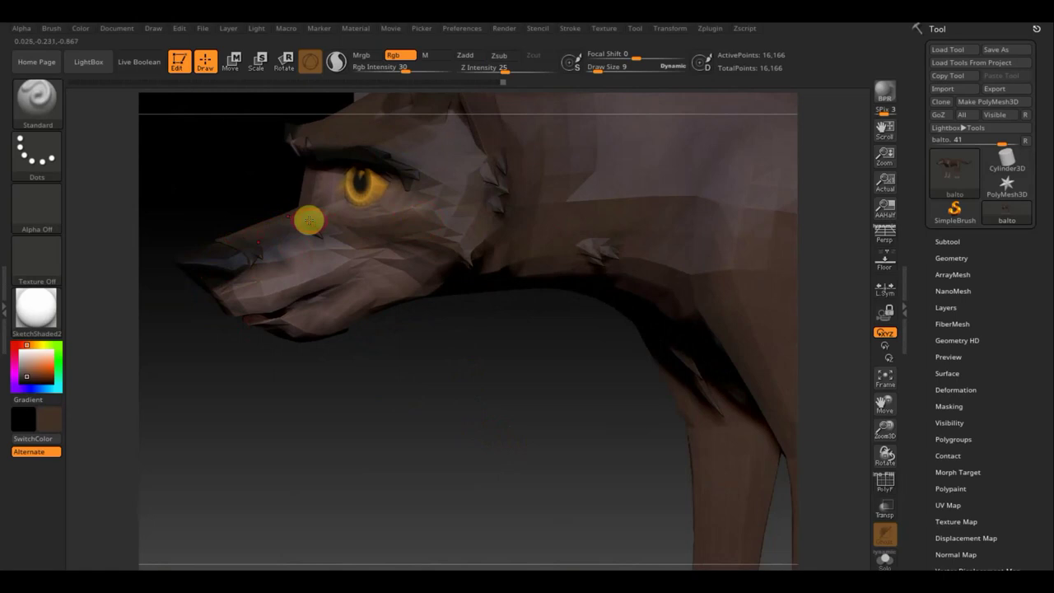
drag(559, 423, 522, 408)
mouse_move(522, 464)
mouse_down()
mouse_move(489, 351)
mouse_move(544, 387)
mouse_move(610, 400)
mouse_up()
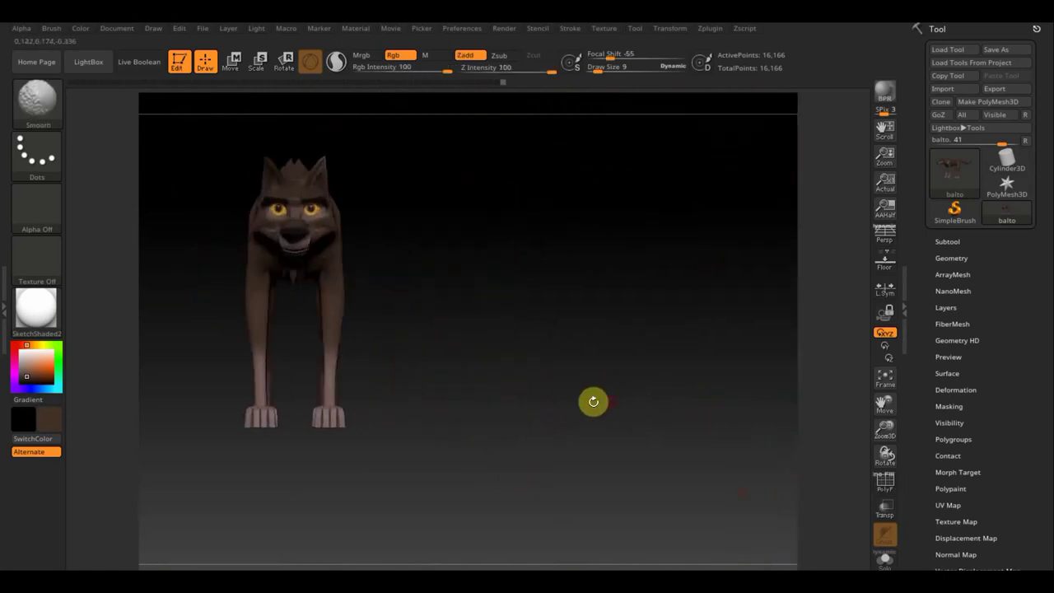
Use Save As to store the painted wolf as a renamed .zpr project in 'балто'
mouse_move(501, 392)
alt+mouse_down()
mouse_move(596, 421)
mouse_move(602, 395)
mouse_move(623, 437)
mouse_move(618, 423)
mouse_move(639, 408)
alt+mouse_up()
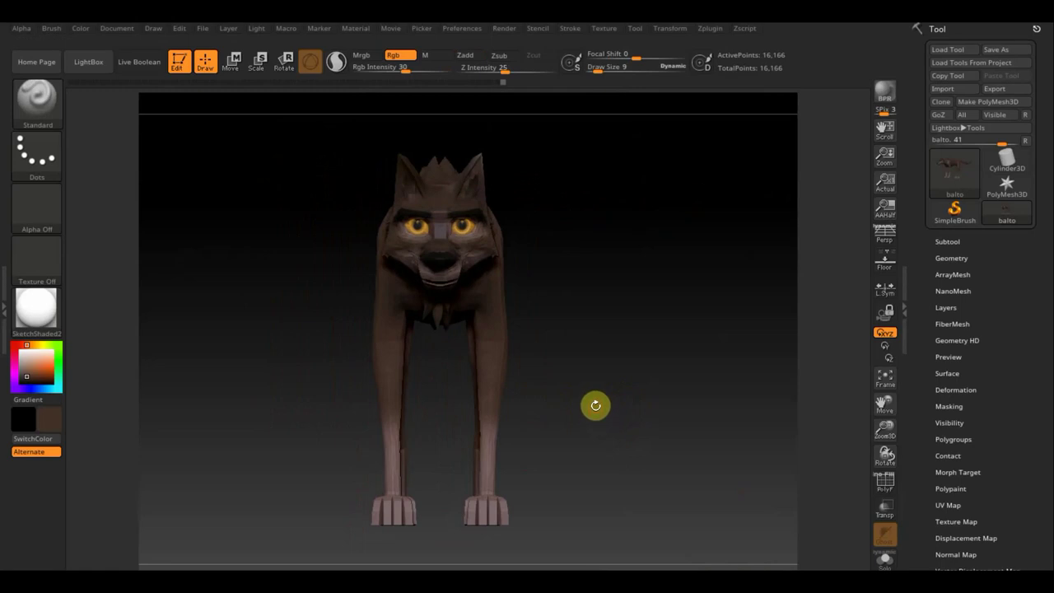
click(204, 30)
click(297, 55)
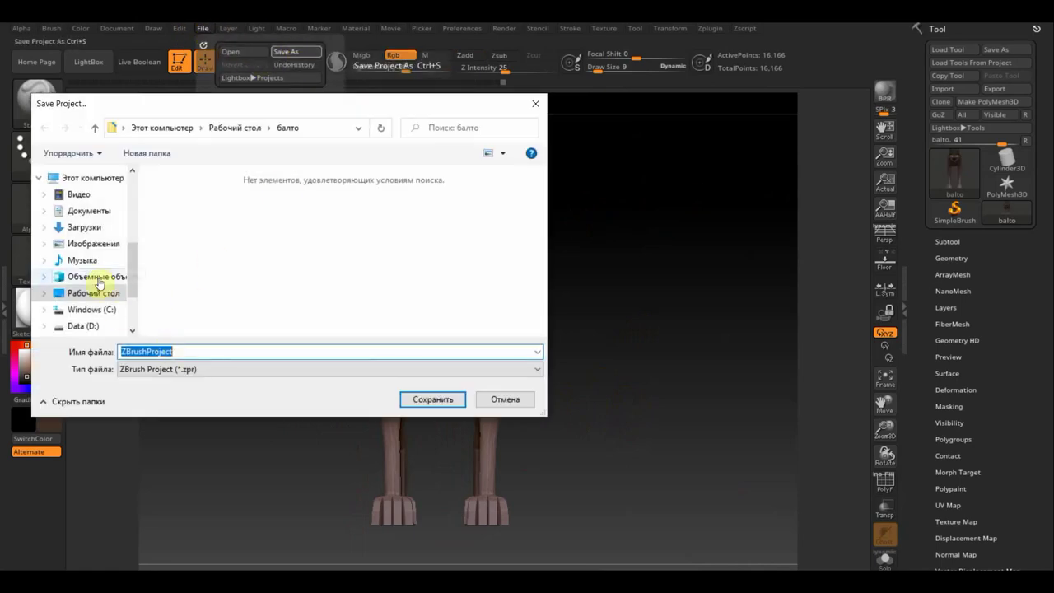
mouse_move(93, 293)
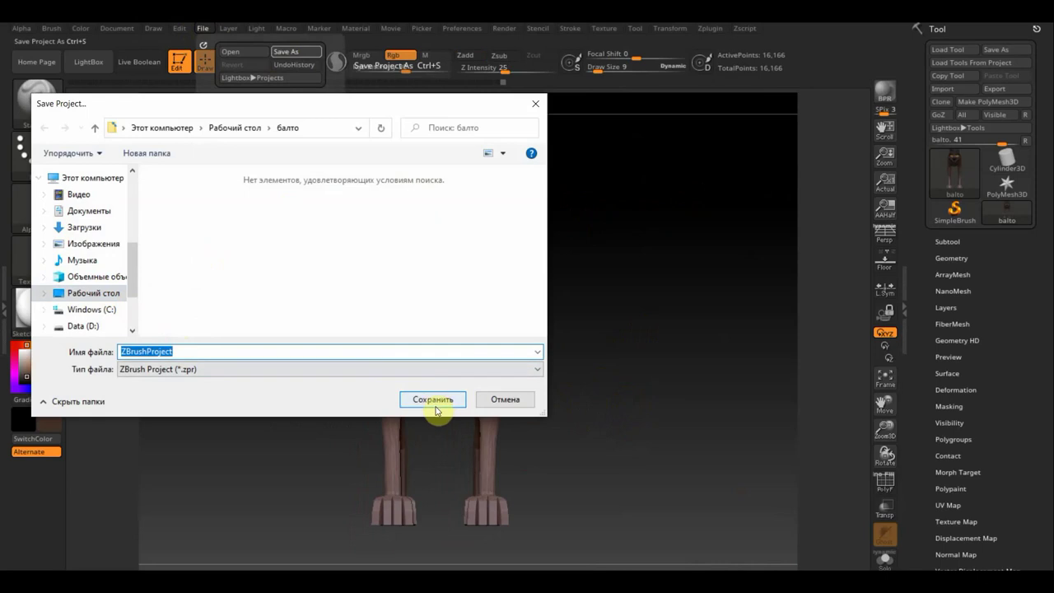
click(191, 350)
text(балто краска)
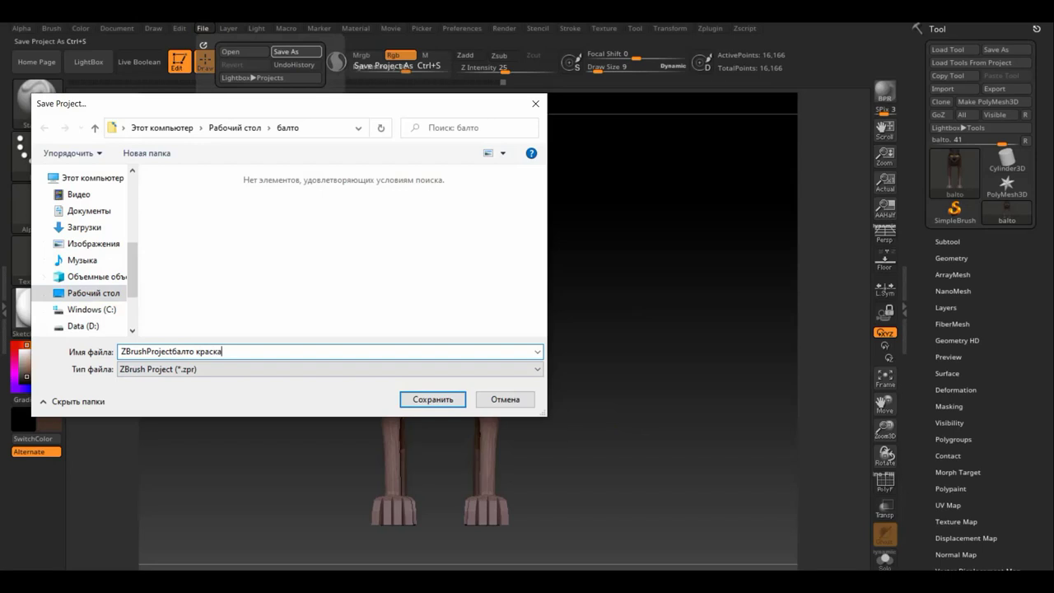
key(Return)
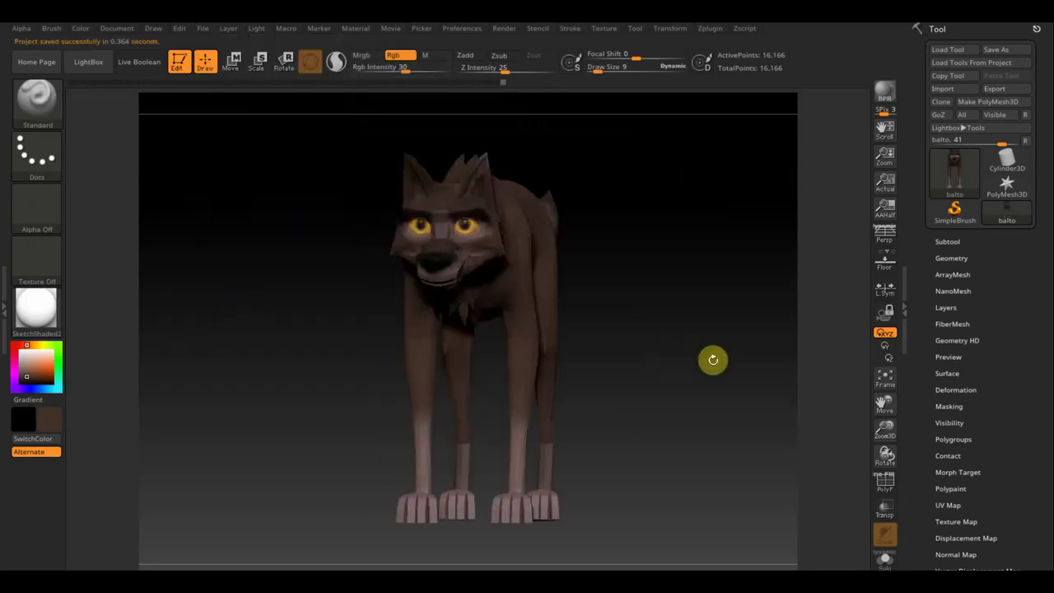
shift+drag(713, 359, 717, 365)
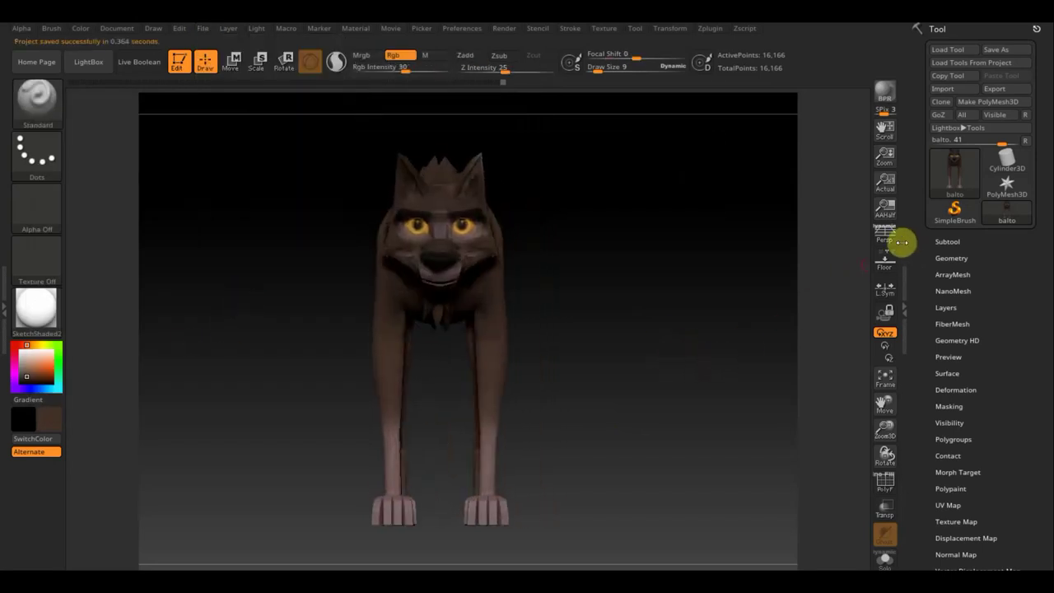
shift+drag(675, 259, 621, 266)
mouse_move(622, 325)
mouse_down()
mouse_move(624, 346)
mouse_move(635, 245)
mouse_move(609, 327)
mouse_up()
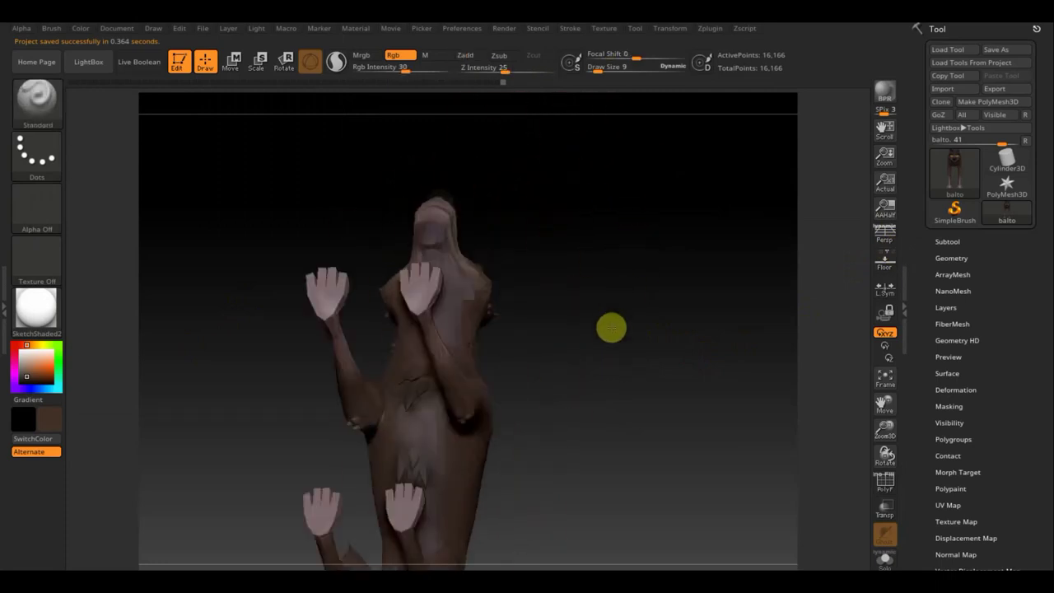
key(super)
key(super)
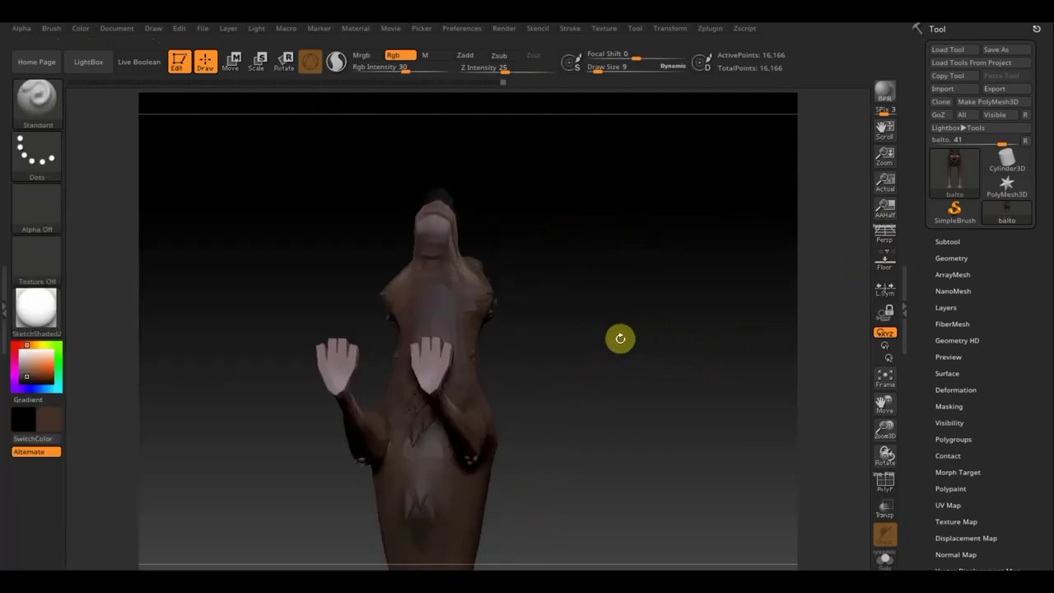
mouse_move(608, 379)
mouse_down()
mouse_move(607, 252)
mouse_move(589, 294)
mouse_move(557, 199)
mouse_move(598, 339)
mouse_move(579, 354)
mouse_move(583, 332)
mouse_up()
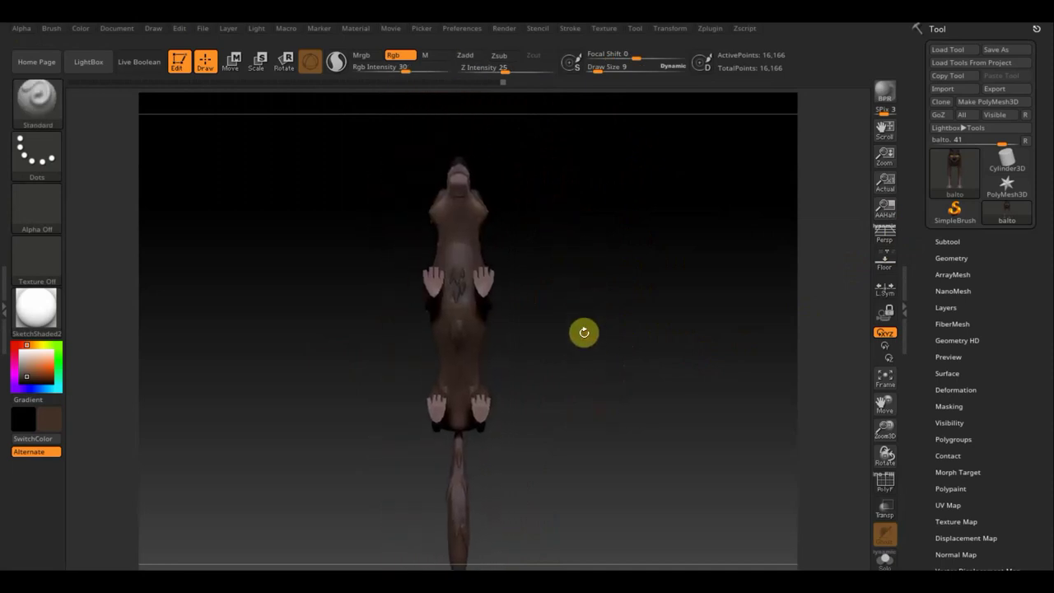
Use UV Master's Work On Clone to create the CL_balto clone and enable Control Painting
click(709, 31)
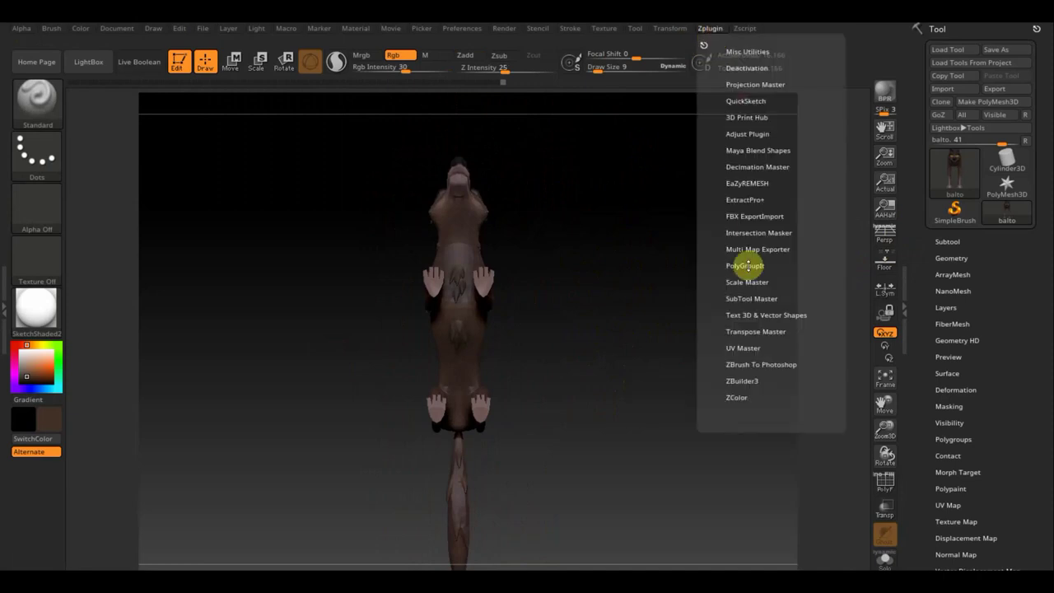
click(745, 347)
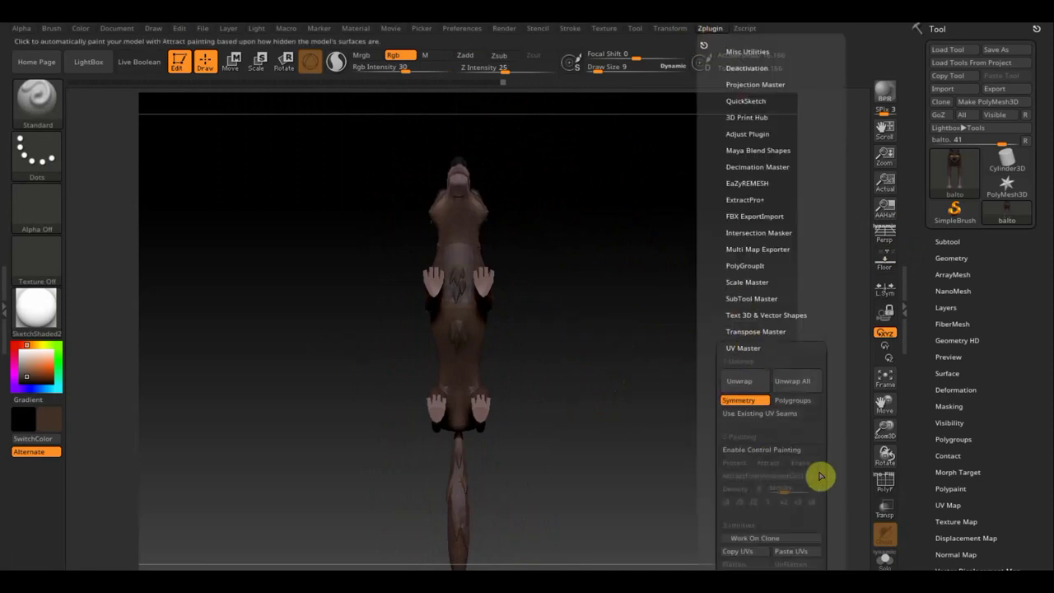
drag(828, 447, 825, 405)
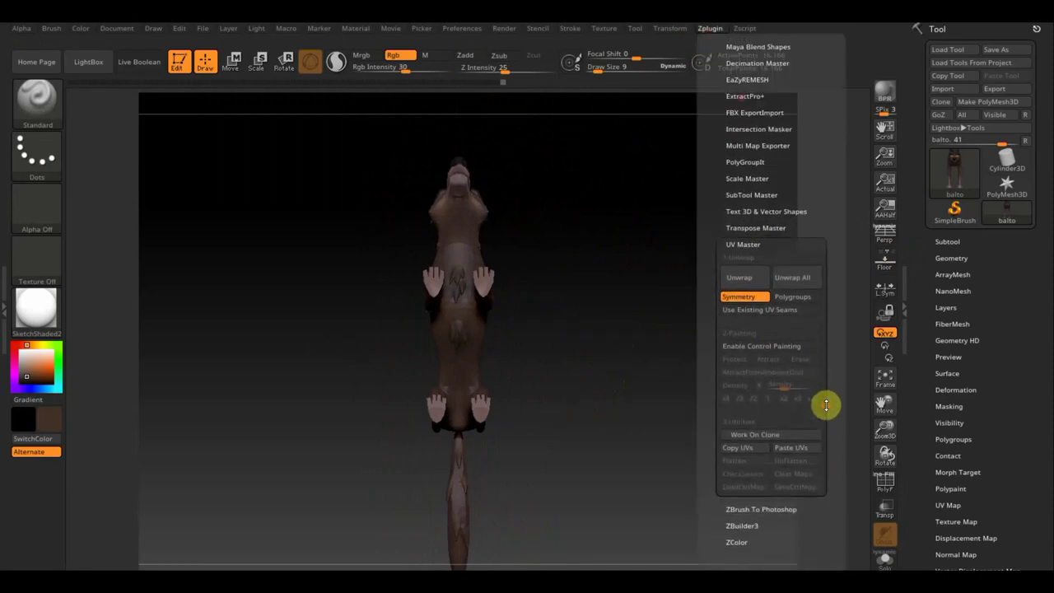
click(742, 439)
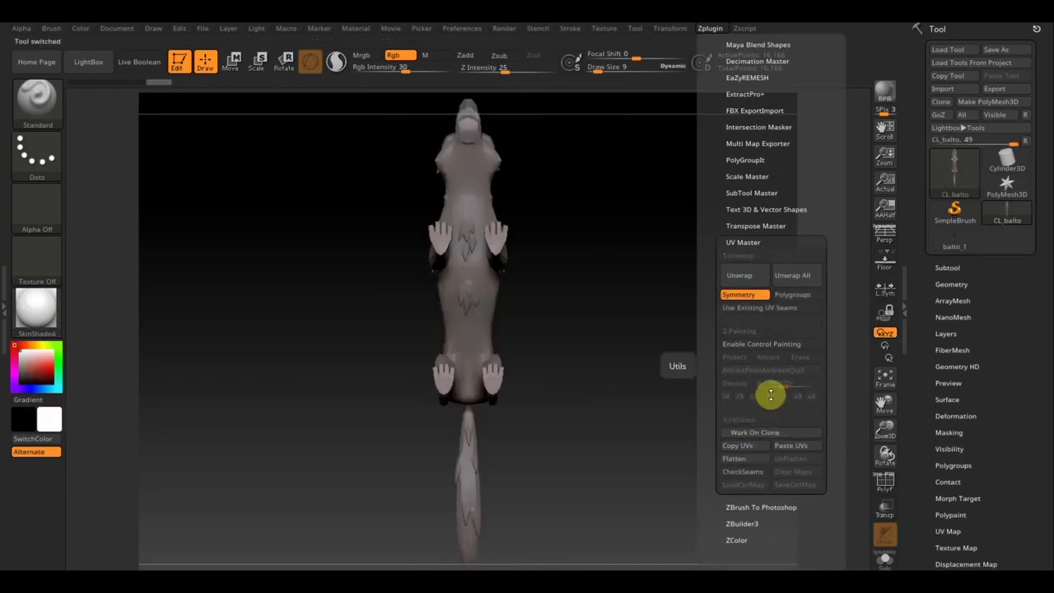
click(761, 345)
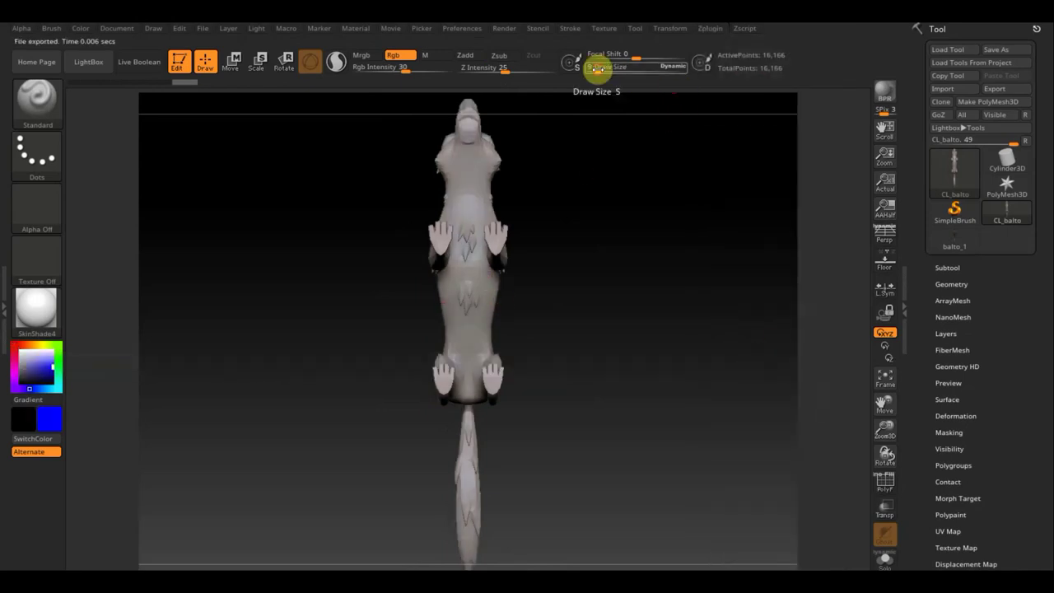
Resize the brush and paint a blue attract arc across the wolf's chest
drag(597, 69, 594, 69)
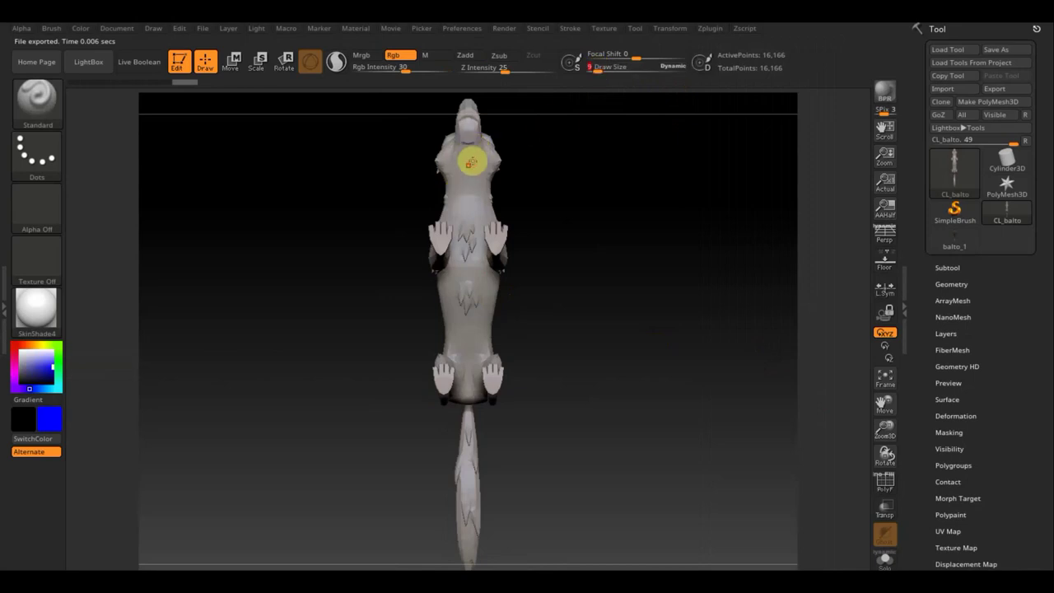
mouse_move(557, 228)
ctrl+right_down()
mouse_move(575, 359)
mouse_move(630, 226)
mouse_move(600, 236)
mouse_move(631, 370)
mouse_move(639, 224)
mouse_move(609, 289)
ctrl+right_up()
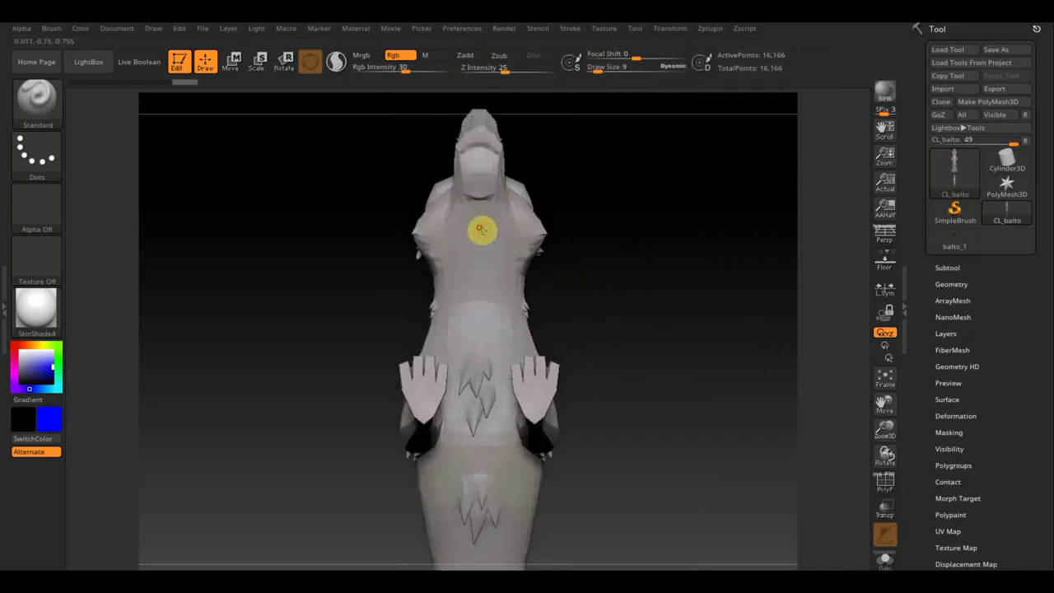
mouse_move(476, 229)
mouse_down()
mouse_move(442, 249)
mouse_move(437, 329)
mouse_up()
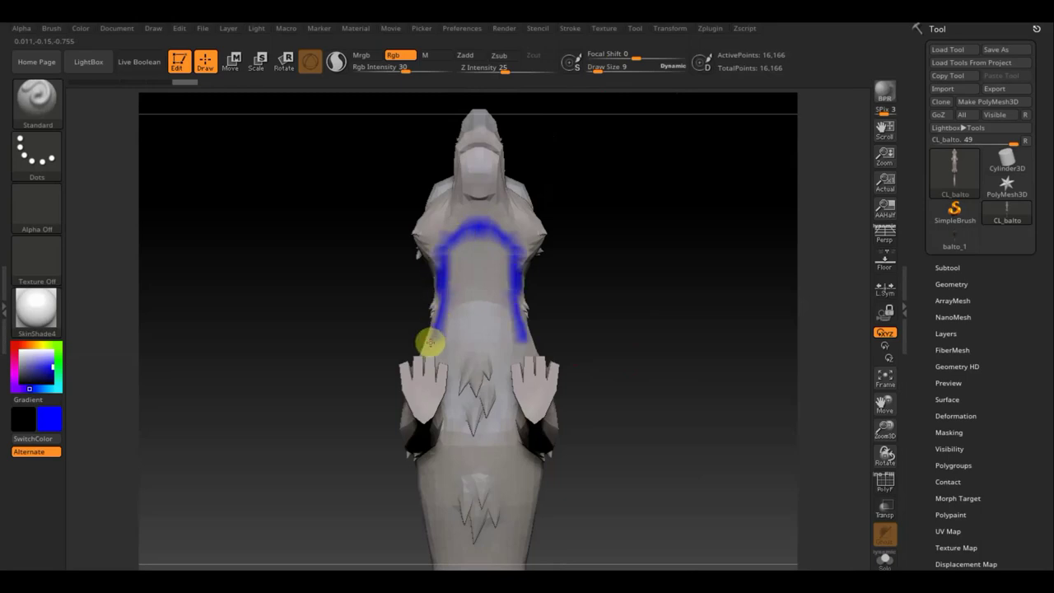
Paint blue guides down both forelegs, undoing and repainting the strokes once
mouse_move(624, 303)
right_down()
mouse_move(658, 320)
mouse_move(643, 344)
mouse_move(651, 381)
mouse_move(605, 393)
mouse_move(613, 420)
mouse_move(381, 338)
right_up()
drag(443, 293, 501, 453)
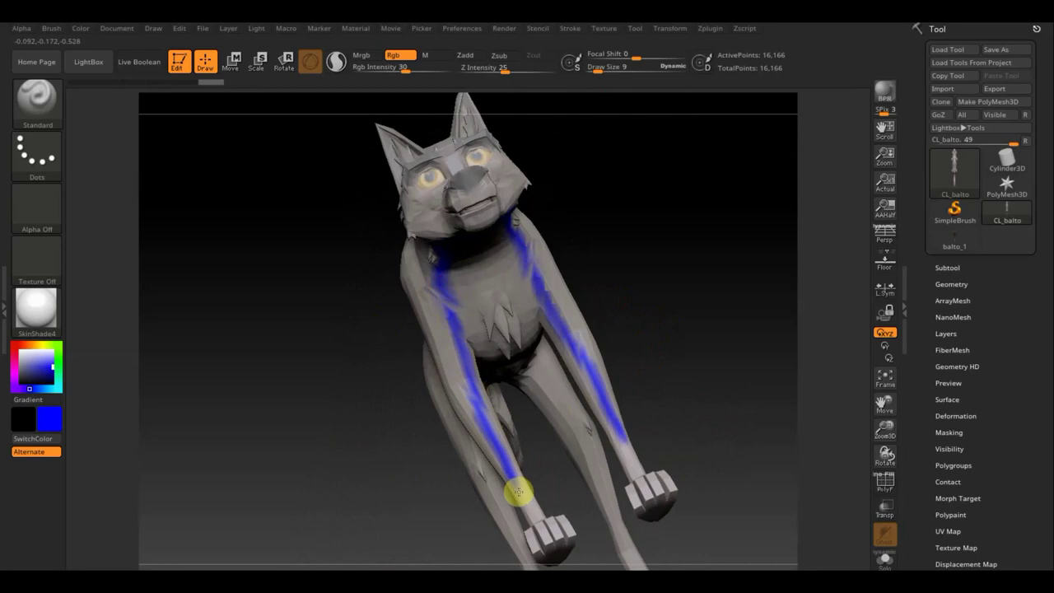
drag(689, 359, 725, 326)
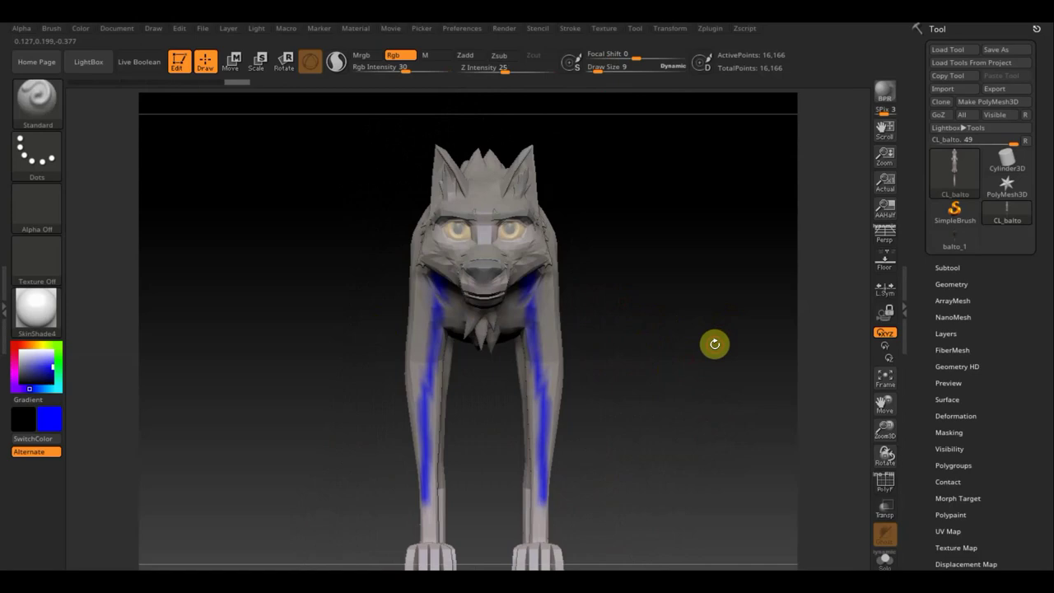
key(ctrl+z)
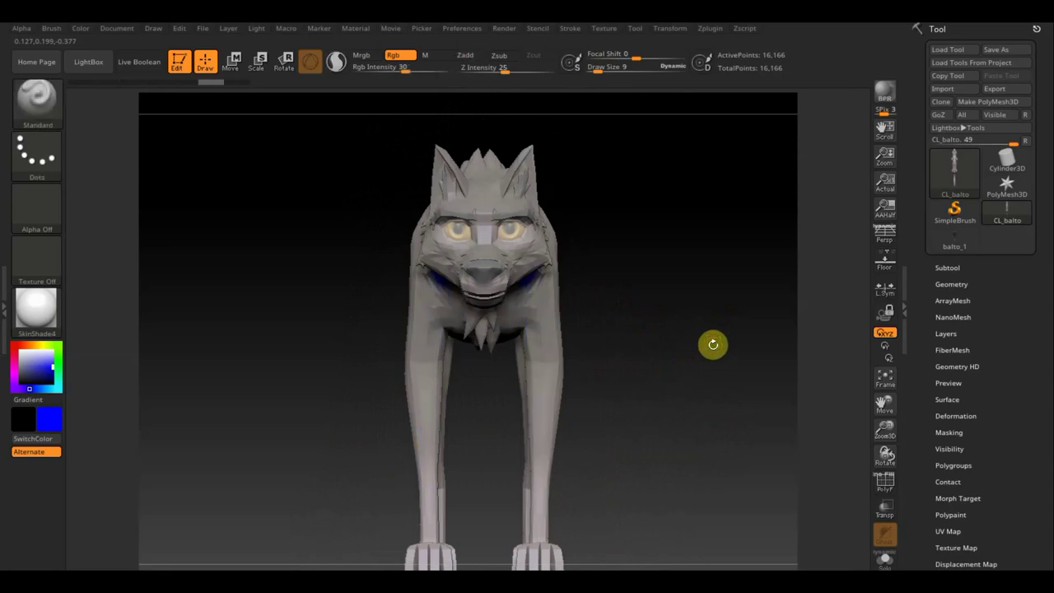
mouse_move(714, 336)
mouse_down()
mouse_move(684, 254)
mouse_move(543, 274)
mouse_up()
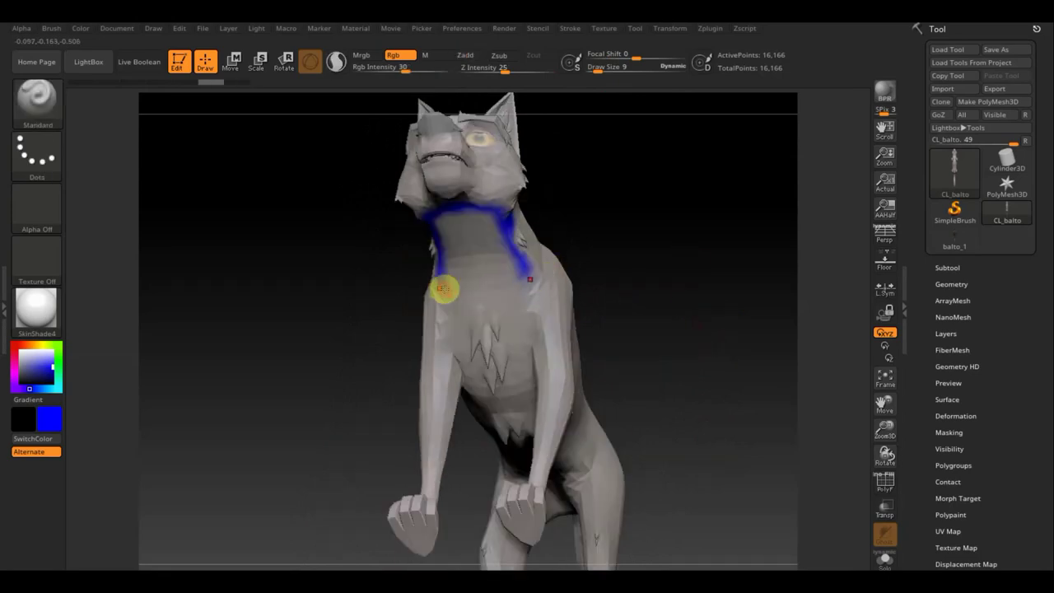
mouse_move(441, 291)
mouse_down()
mouse_move(457, 317)
mouse_move(433, 490)
mouse_up()
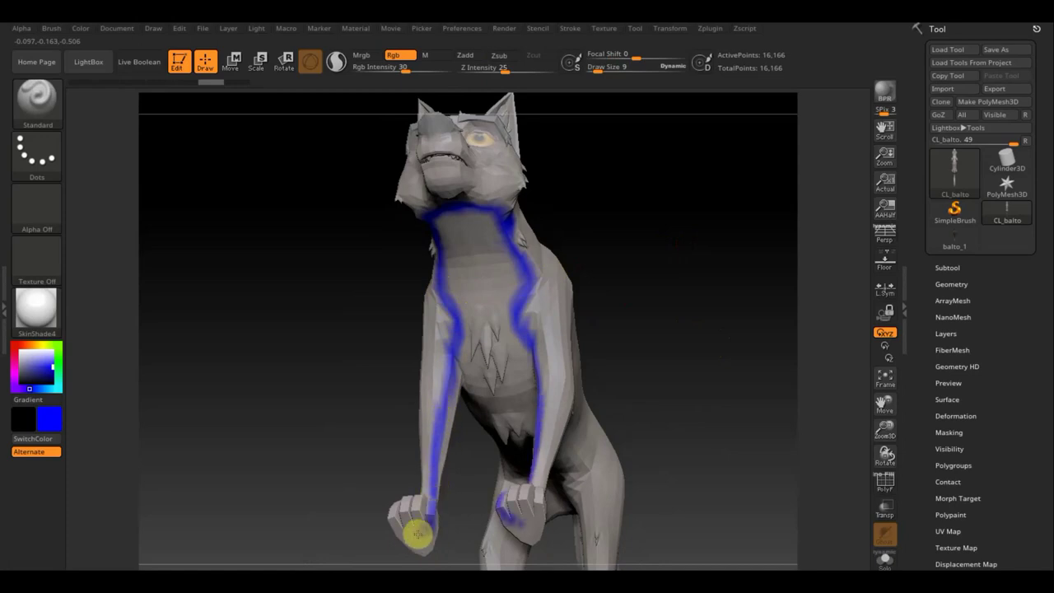
Turn the wolf belly-up and paint blue attract stripes across its belly
mouse_move(285, 480)
mouse_down()
mouse_move(301, 494)
mouse_move(277, 555)
mouse_move(302, 557)
mouse_up()
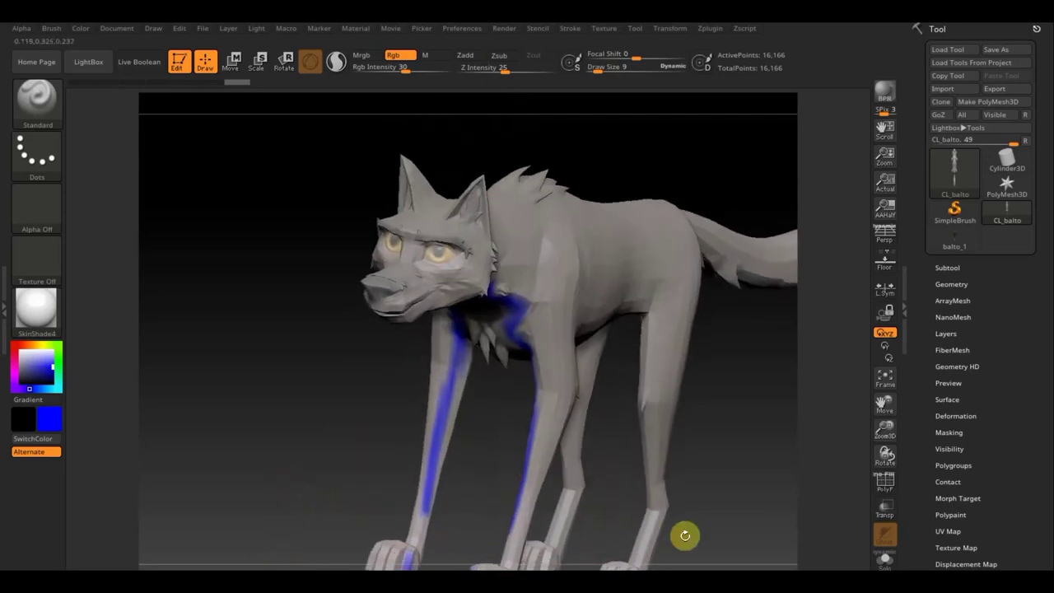
alt+drag(710, 525, 719, 393)
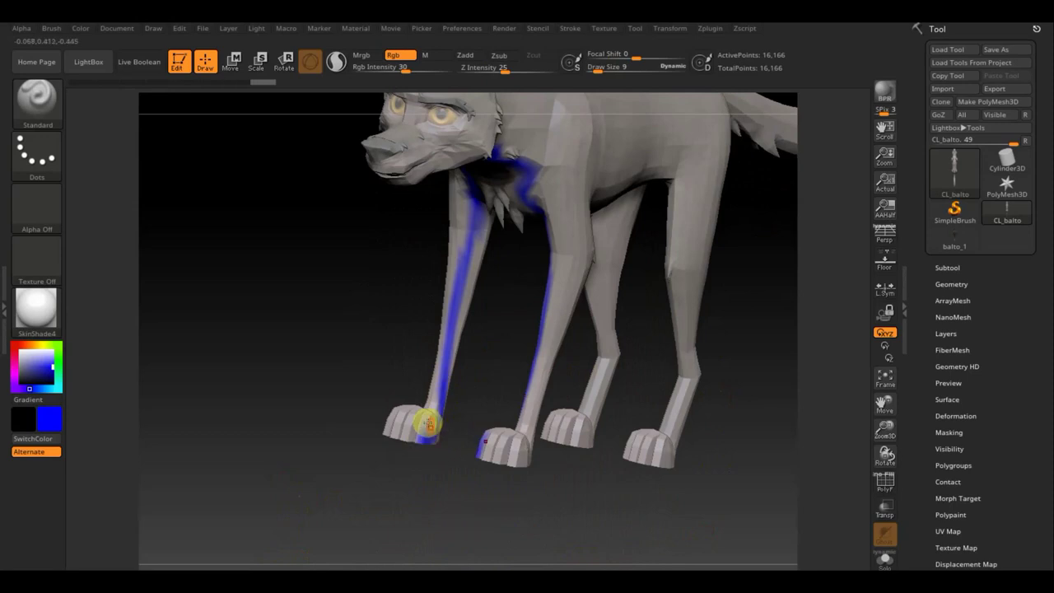
mouse_move(489, 407)
mouse_down()
mouse_move(548, 407)
mouse_move(555, 423)
mouse_move(580, 427)
mouse_move(626, 371)
mouse_up()
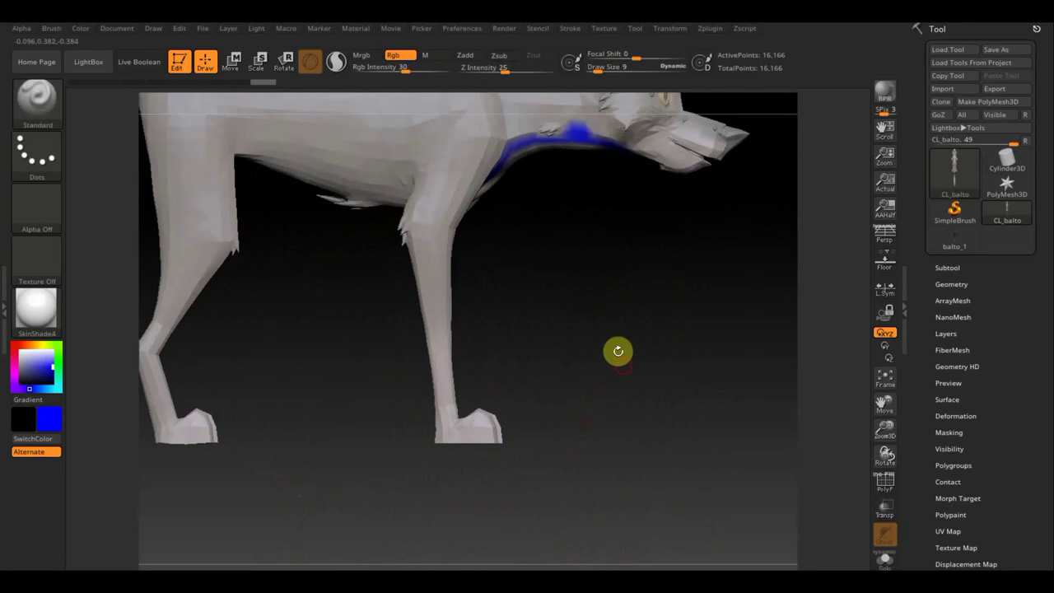
mouse_move(607, 321)
mouse_down()
mouse_move(619, 412)
mouse_move(720, 393)
mouse_up()
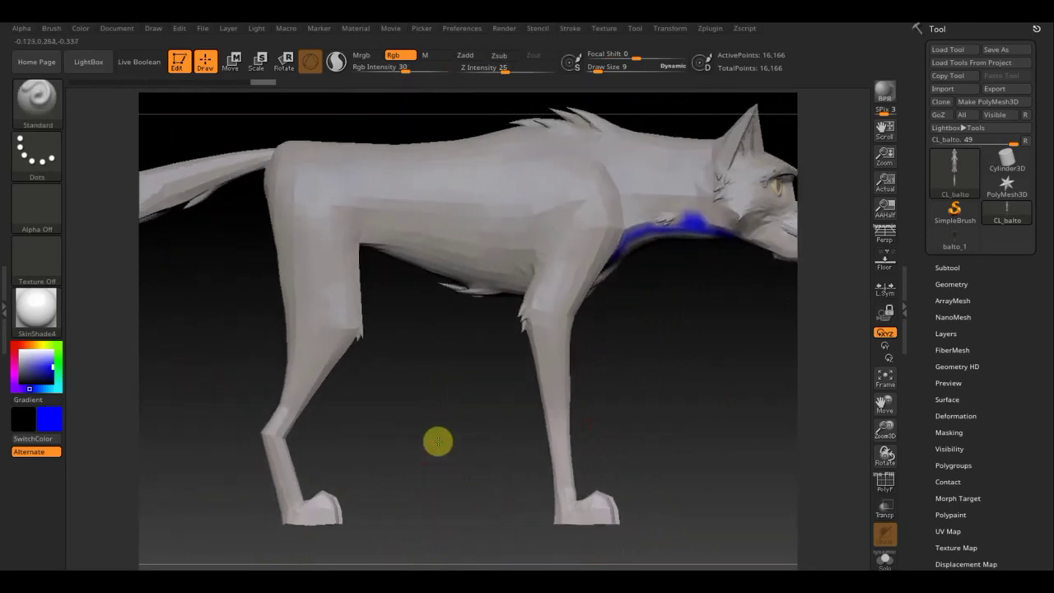
mouse_move(438, 443)
mouse_down()
mouse_move(508, 435)
mouse_move(477, 282)
mouse_move(469, 305)
mouse_move(425, 327)
mouse_up()
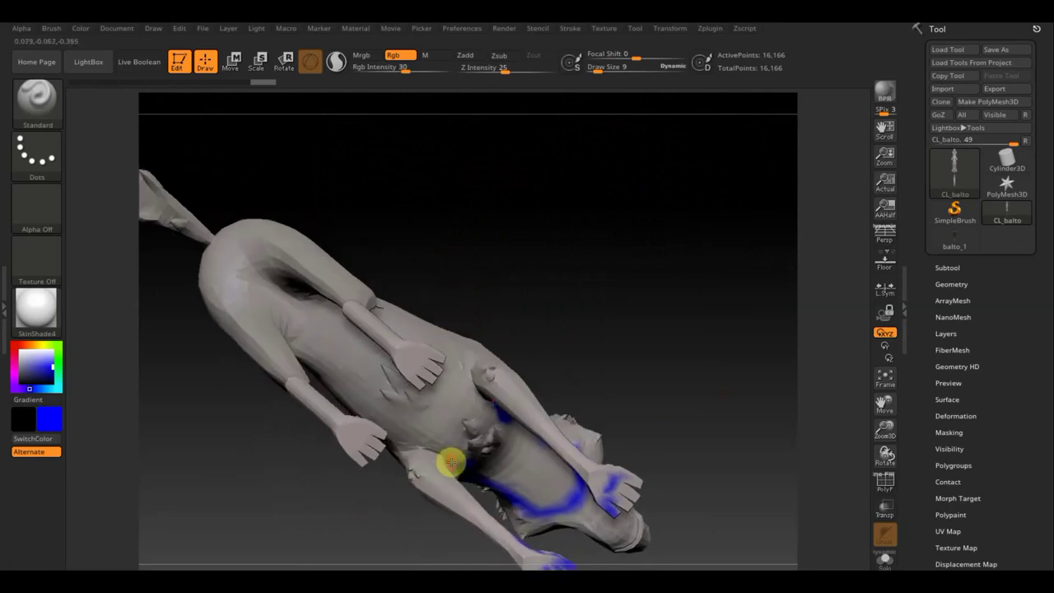
drag(487, 287, 480, 305)
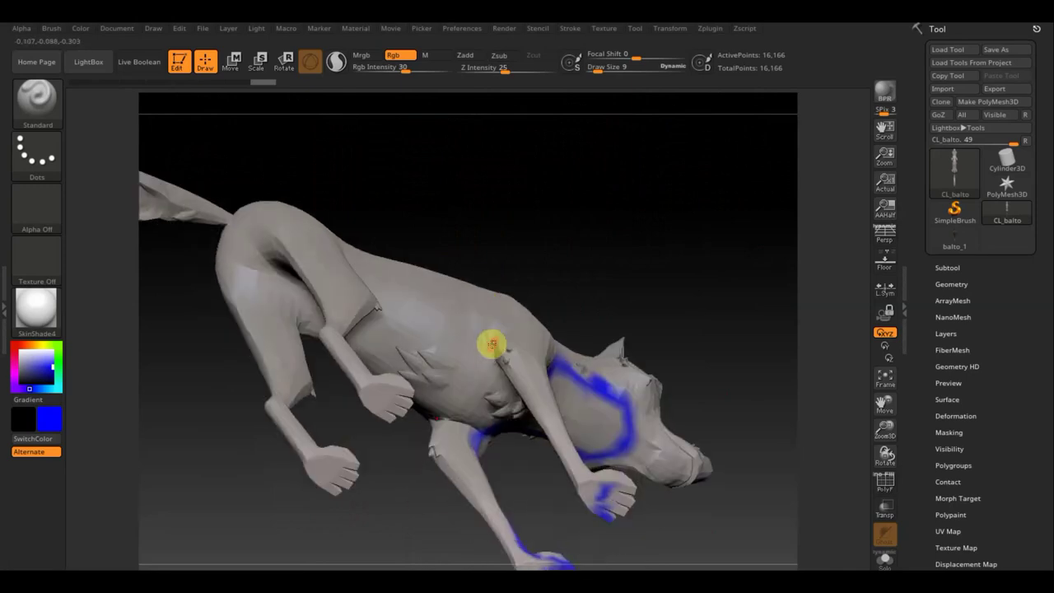
mouse_move(637, 294)
mouse_down()
mouse_move(658, 223)
mouse_move(637, 222)
mouse_move(604, 313)
mouse_up()
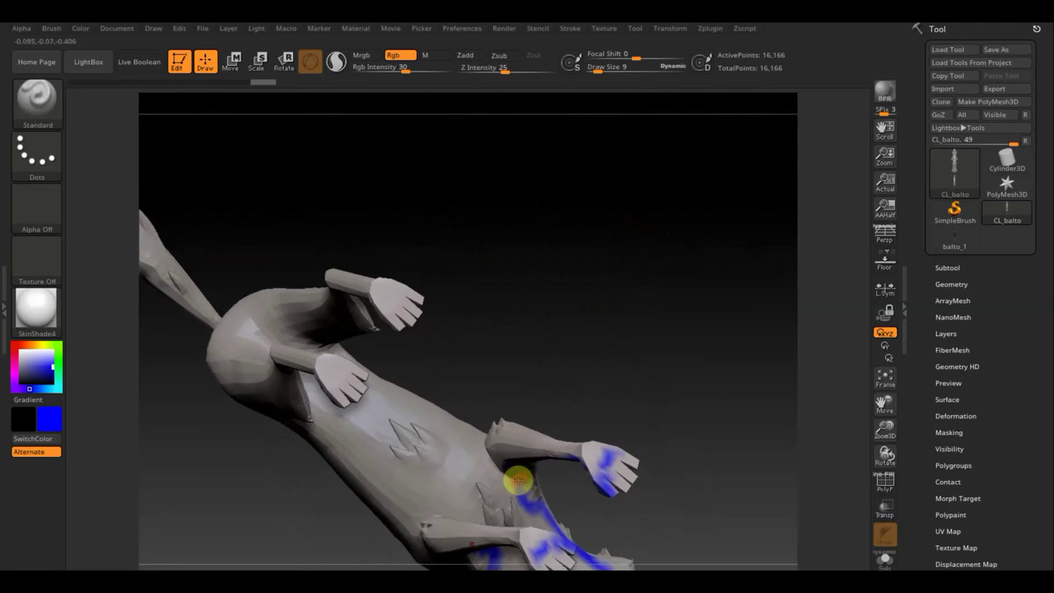
mouse_move(489, 473)
mouse_down()
mouse_move(444, 420)
mouse_move(372, 387)
mouse_move(459, 434)
mouse_up()
mouse_move(460, 378)
mouse_down()
mouse_move(435, 414)
mouse_move(366, 380)
mouse_up()
Extend the blue stripe along the wolf's side and paint blue up a leg onto the paw
drag(385, 381, 364, 349)
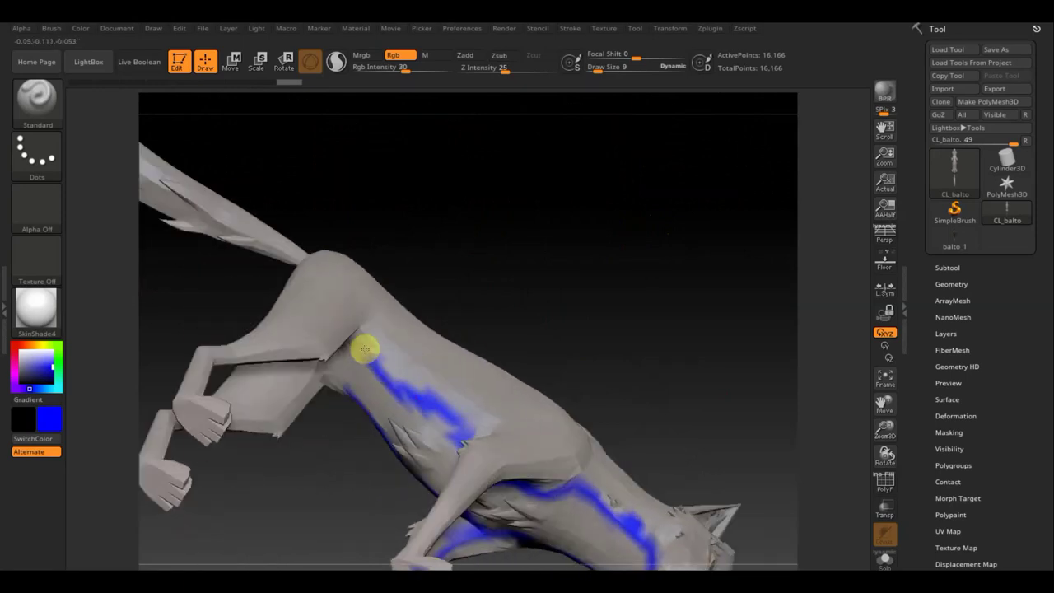
drag(486, 271, 431, 242)
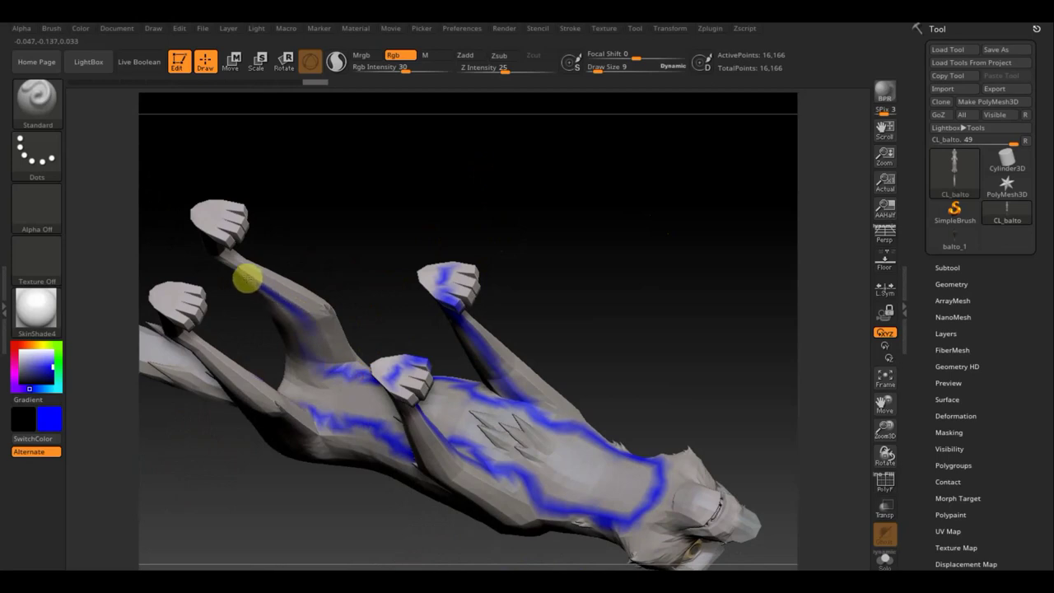
drag(211, 242, 220, 209)
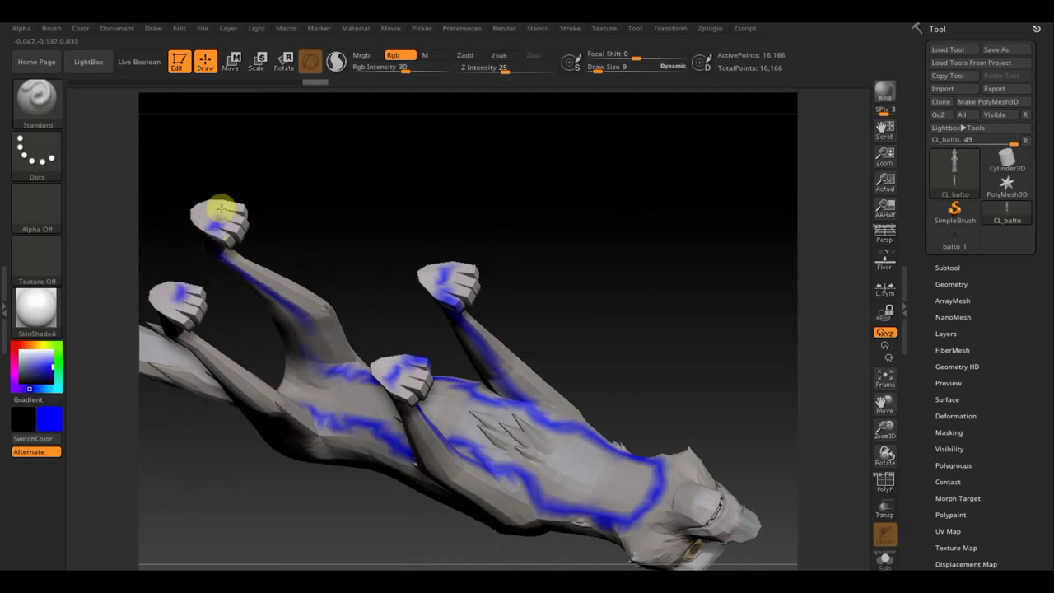
mouse_move(304, 337)
mouse_down()
mouse_move(297, 322)
mouse_move(320, 370)
mouse_up()
Thicken the blue guide along the wolf's back and paint blue along the tail
drag(383, 285, 420, 209)
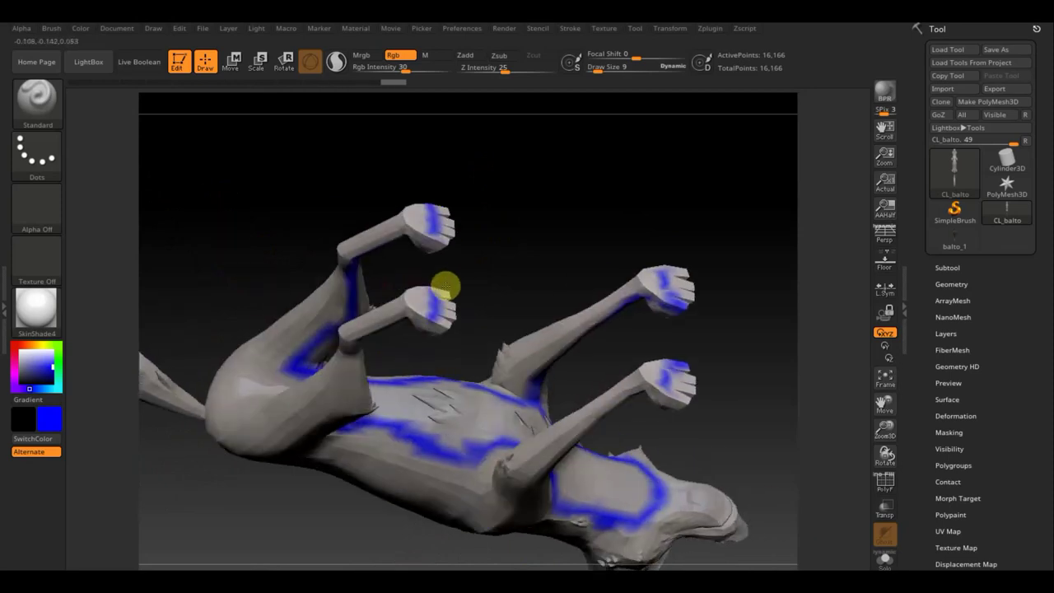
mouse_move(480, 167)
mouse_down()
mouse_move(403, 237)
mouse_move(447, 248)
mouse_move(501, 190)
mouse_move(485, 159)
mouse_move(436, 146)
mouse_move(478, 136)
mouse_move(387, 160)
mouse_up()
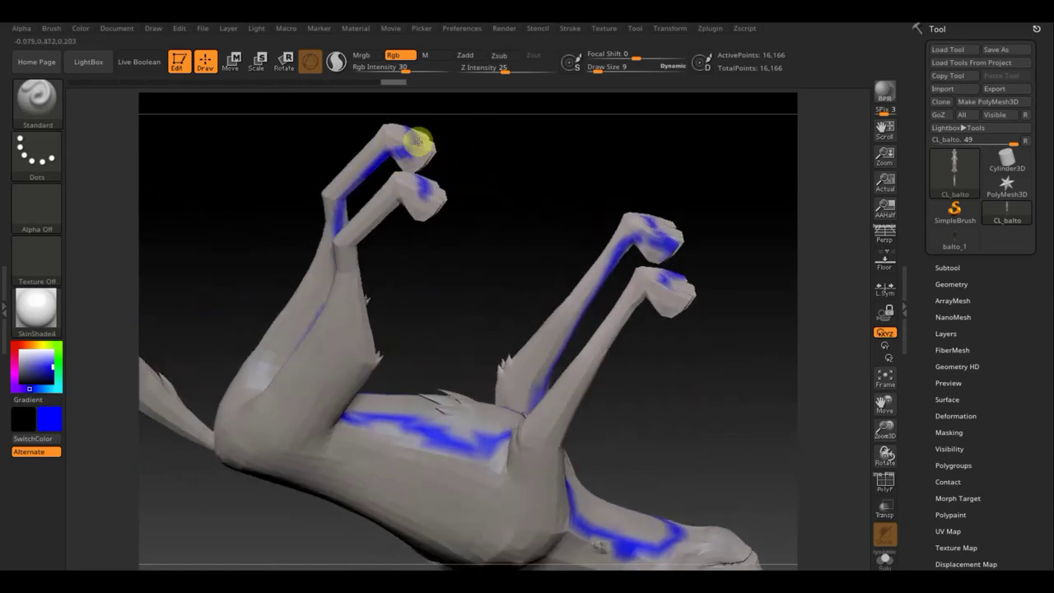
mouse_move(470, 172)
mouse_down()
mouse_move(536, 244)
mouse_move(534, 313)
mouse_move(475, 363)
mouse_move(653, 393)
mouse_move(640, 294)
mouse_up()
mouse_move(595, 214)
mouse_down()
mouse_move(449, 287)
mouse_move(482, 264)
mouse_up()
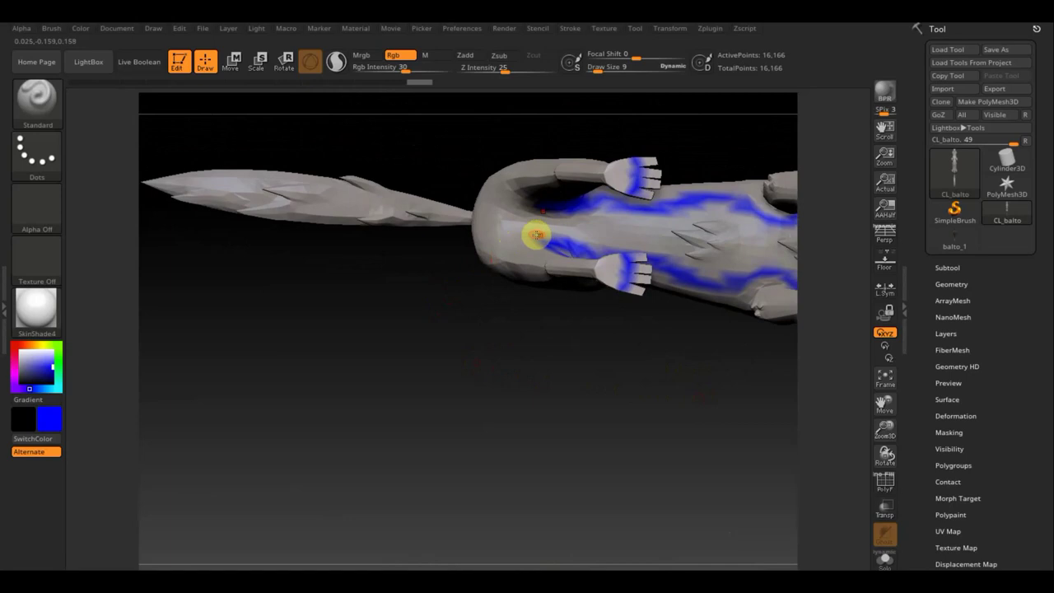
mouse_move(509, 223)
mouse_down()
mouse_move(541, 236)
mouse_move(499, 222)
mouse_up()
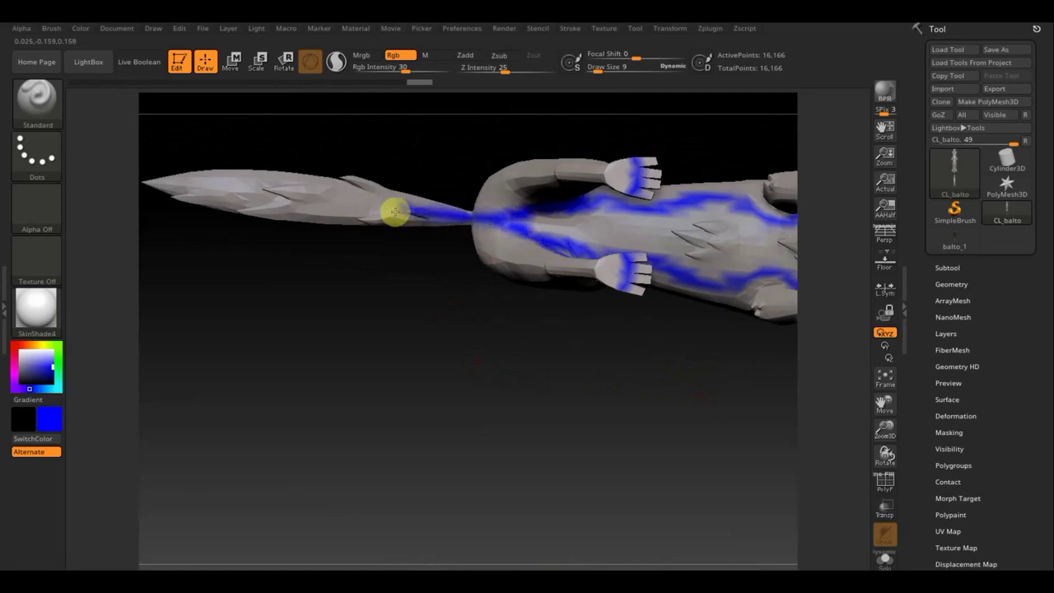
drag(364, 209, 172, 189)
Paint a blue stripe down the wolf's neck behind the head
mouse_move(384, 358)
mouse_down()
mouse_move(376, 508)
mouse_move(426, 459)
mouse_move(419, 484)
mouse_move(418, 472)
mouse_move(574, 486)
mouse_up()
scroll(704, 505, down, 3)
mouse_move(581, 400)
mouse_down()
mouse_move(675, 365)
mouse_move(552, 404)
mouse_up()
key(ctrl+s)
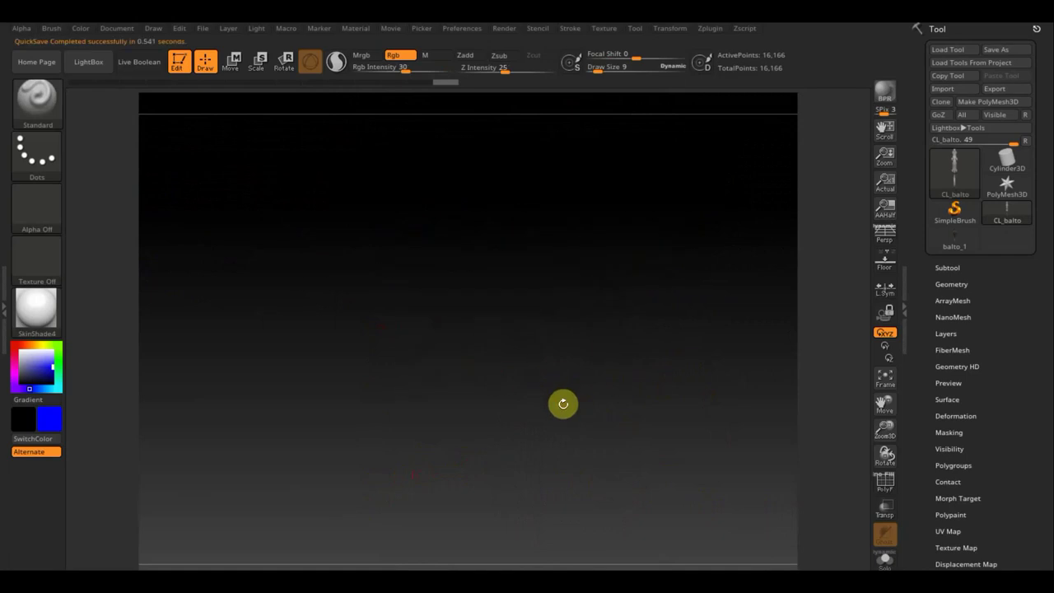
mouse_move(588, 386)
mouse_down()
mouse_move(519, 305)
mouse_move(535, 350)
mouse_move(526, 386)
mouse_move(537, 380)
mouse_up()
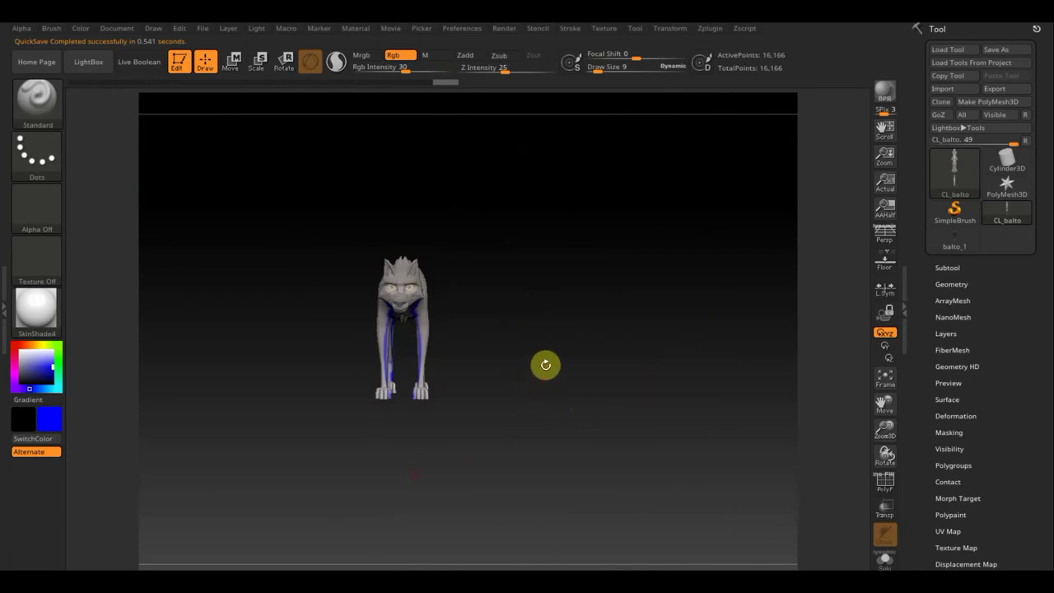
mouse_move(595, 225)
mouse_down()
mouse_move(555, 226)
mouse_move(666, 244)
mouse_up()
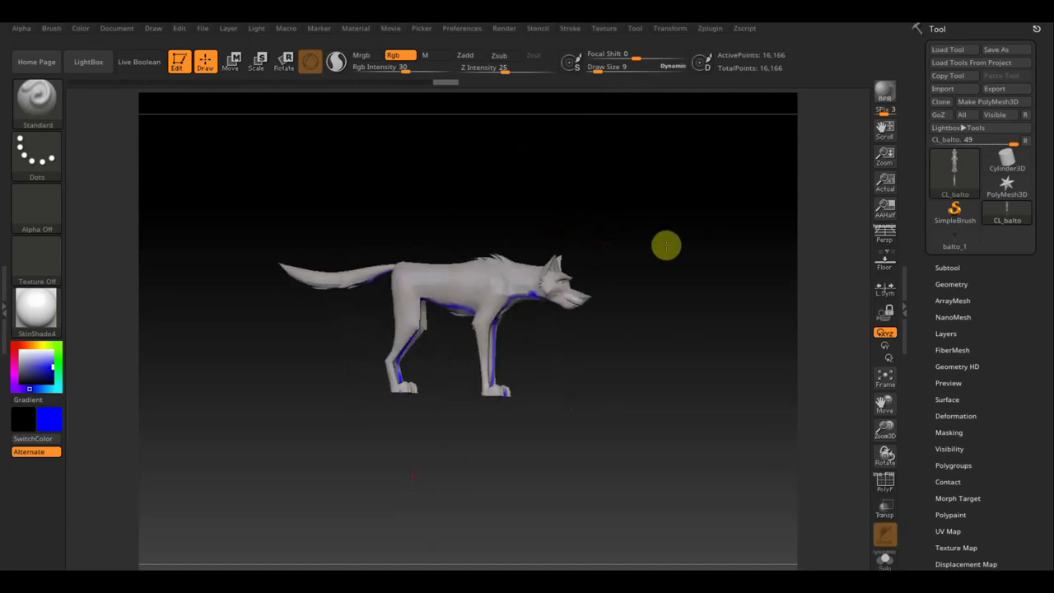
mouse_move(678, 348)
alt+mouse_down()
mouse_move(670, 329)
mouse_move(700, 505)
mouse_move(634, 332)
mouse_move(713, 513)
mouse_move(717, 447)
mouse_move(534, 466)
alt+mouse_up()
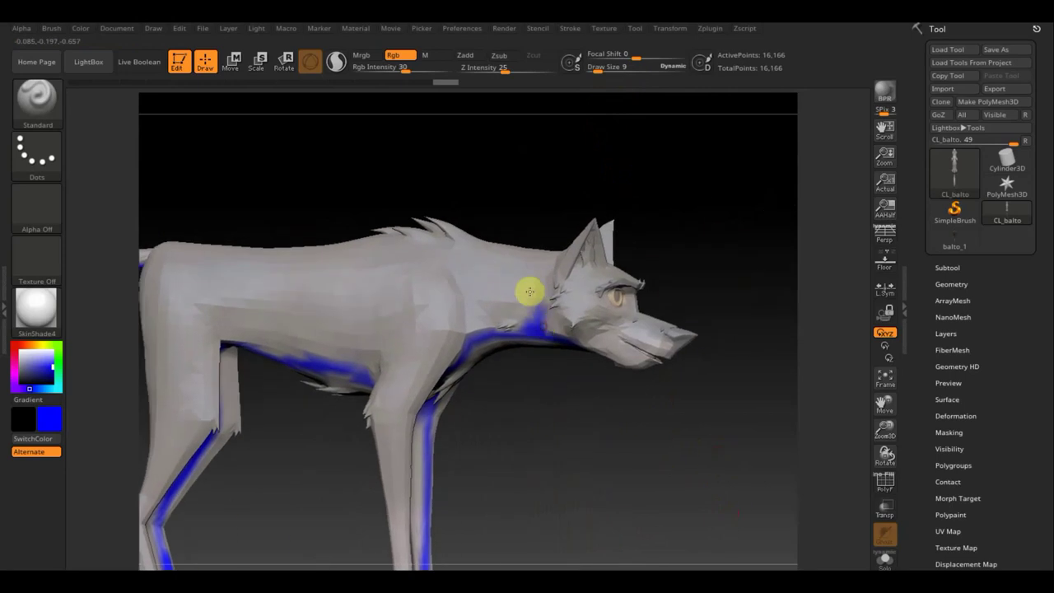
drag(542, 245, 535, 330)
mouse_move(682, 199)
mouse_down()
mouse_move(654, 322)
mouse_move(554, 246)
mouse_up()
drag(680, 221, 700, 110)
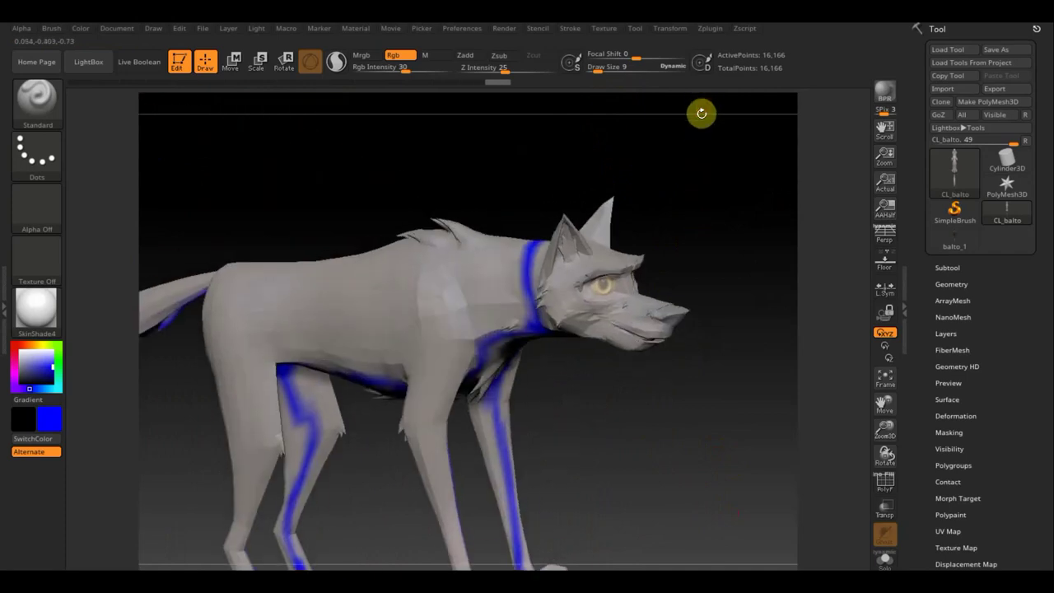
click(713, 31)
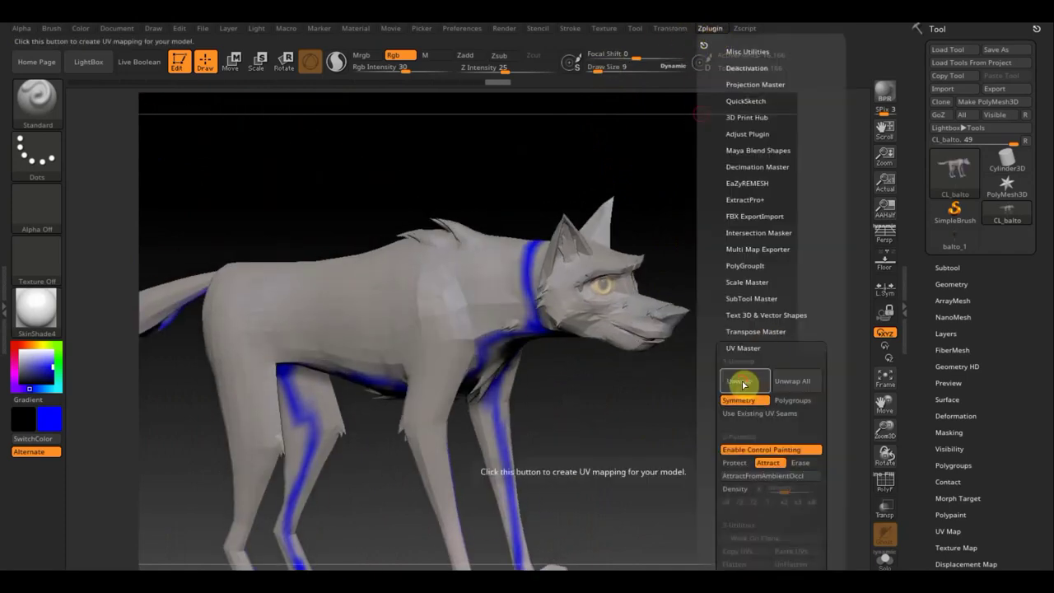
Unwrap the clone into 32 UV islands, Flatten to inspect the layout, then UnFlatten
click(744, 380)
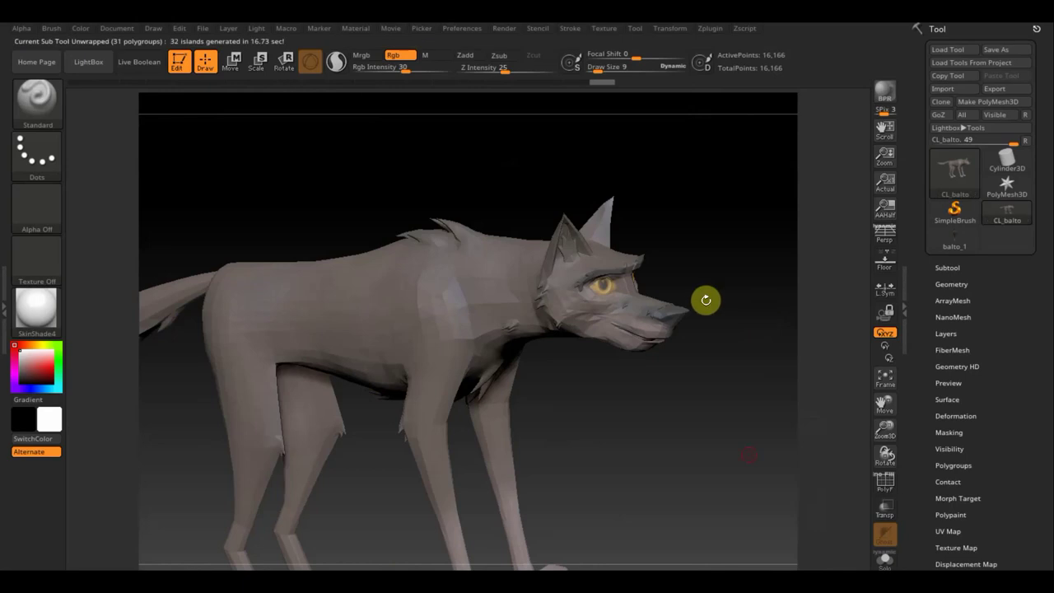
shift+drag(737, 271, 733, 285)
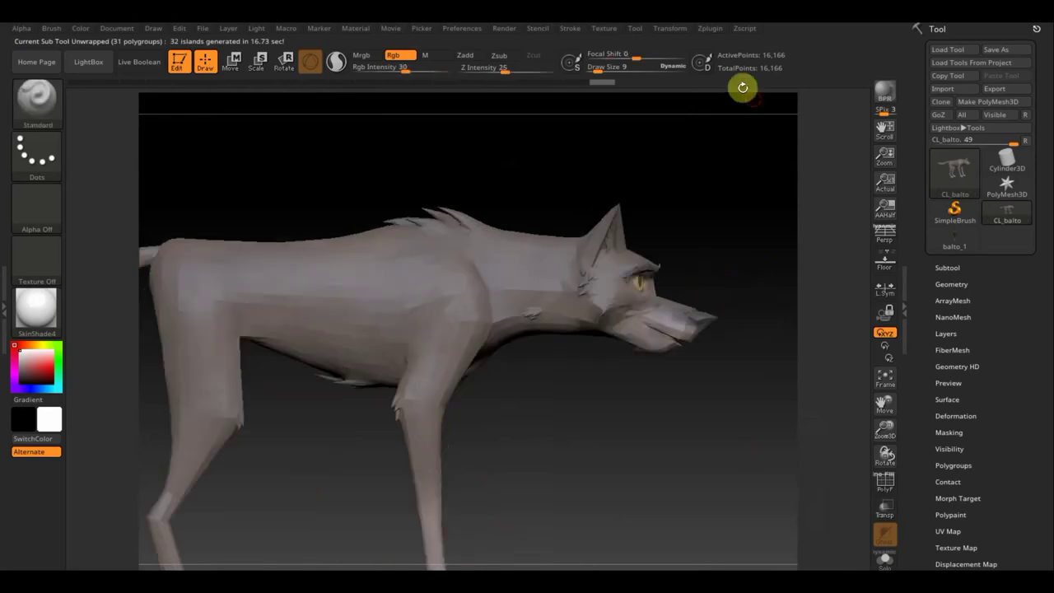
click(712, 31)
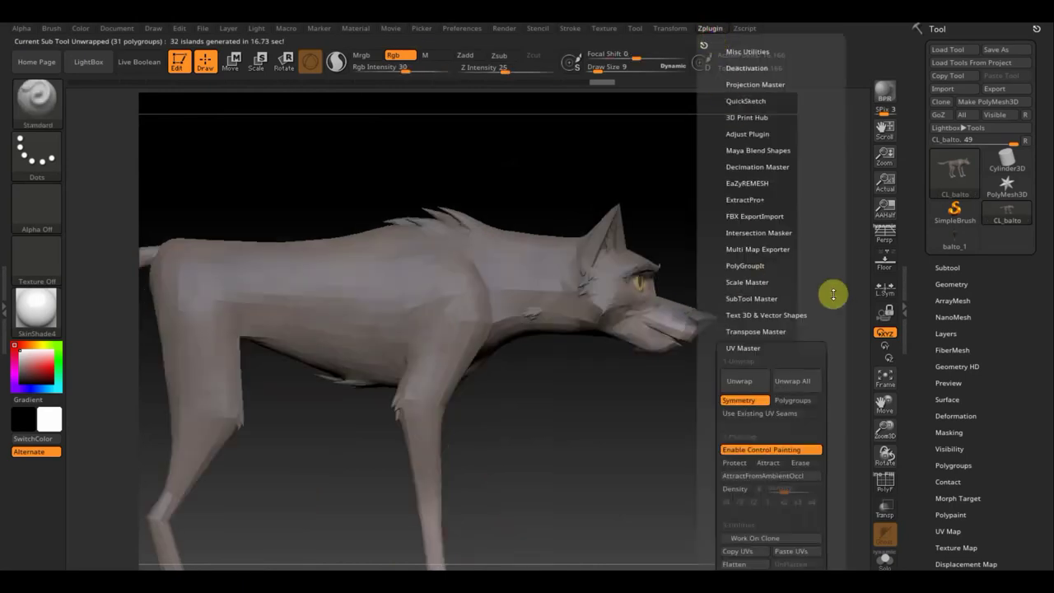
click(823, 342)
drag(821, 217, 819, 241)
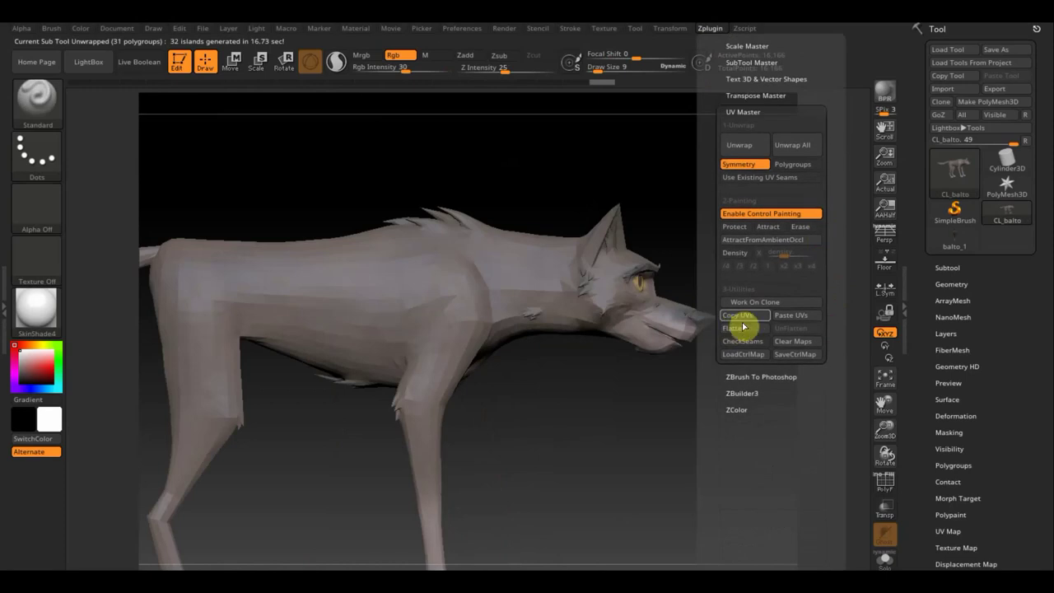
click(743, 330)
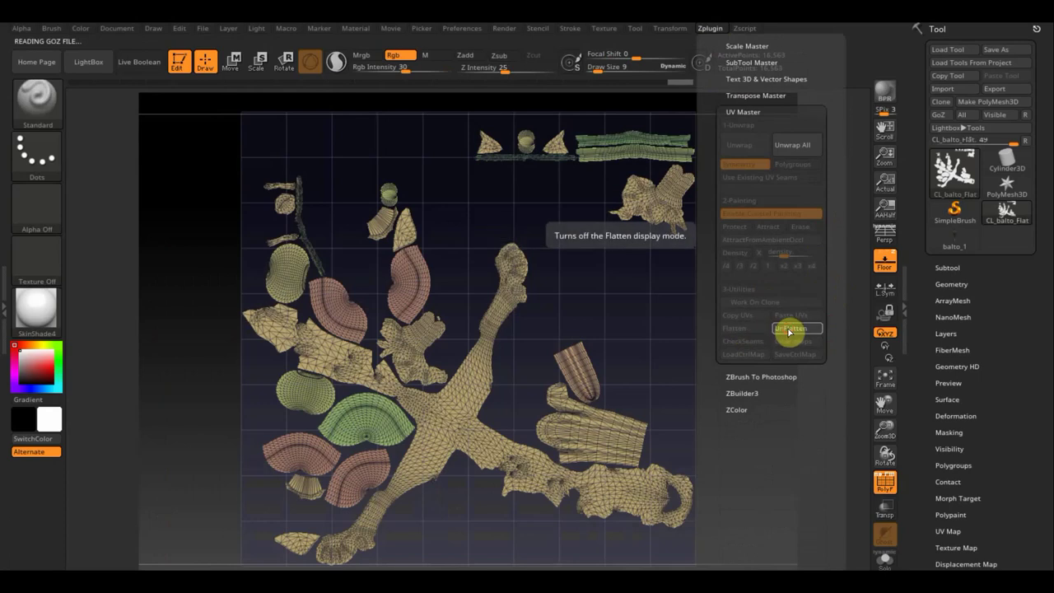
click(789, 329)
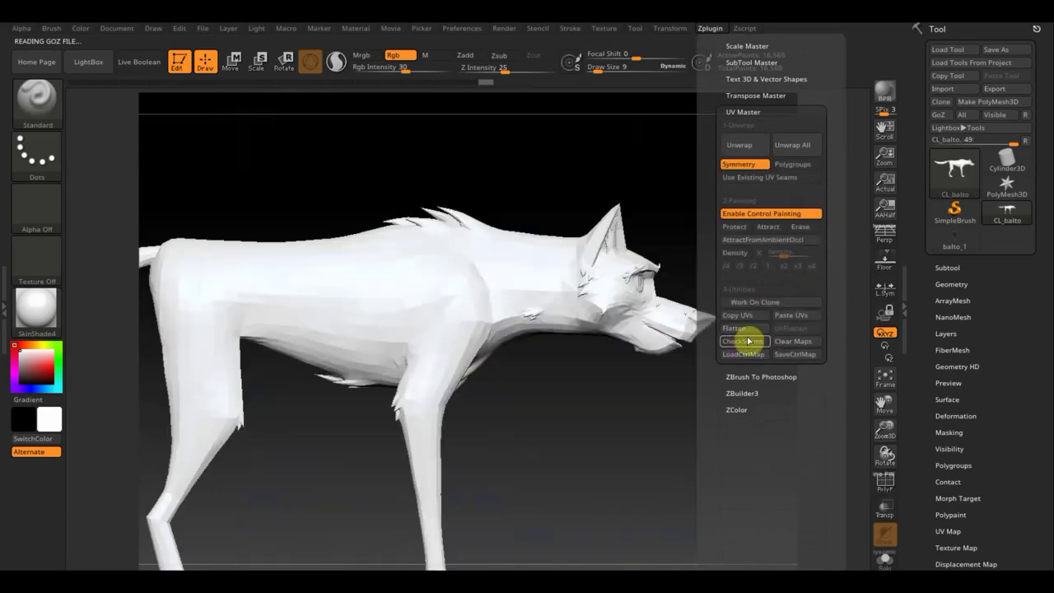
Switch to balto_1 and paste the copied UVs onto it
click(958, 239)
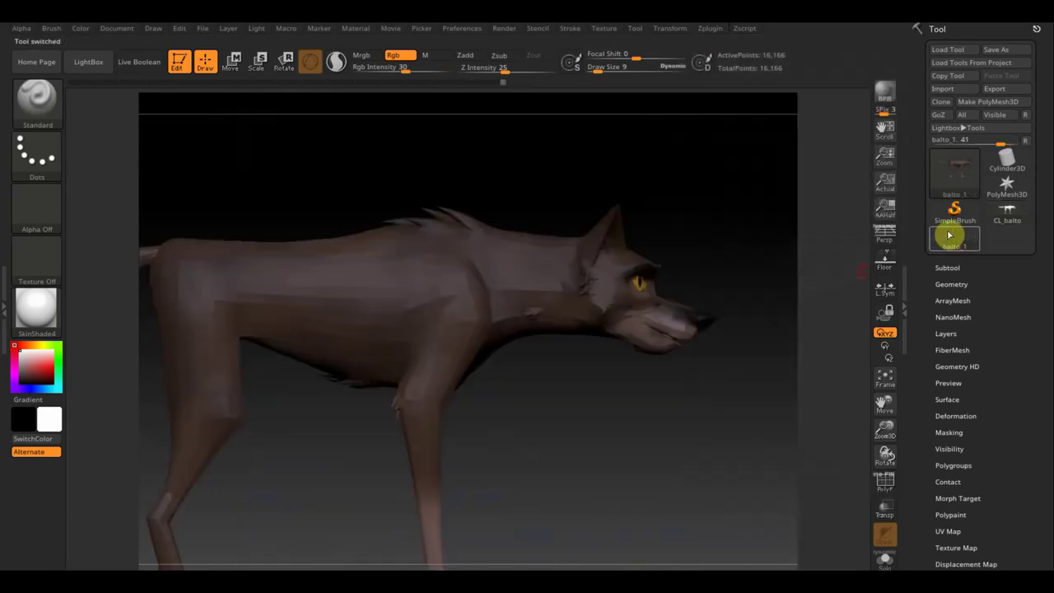
click(713, 30)
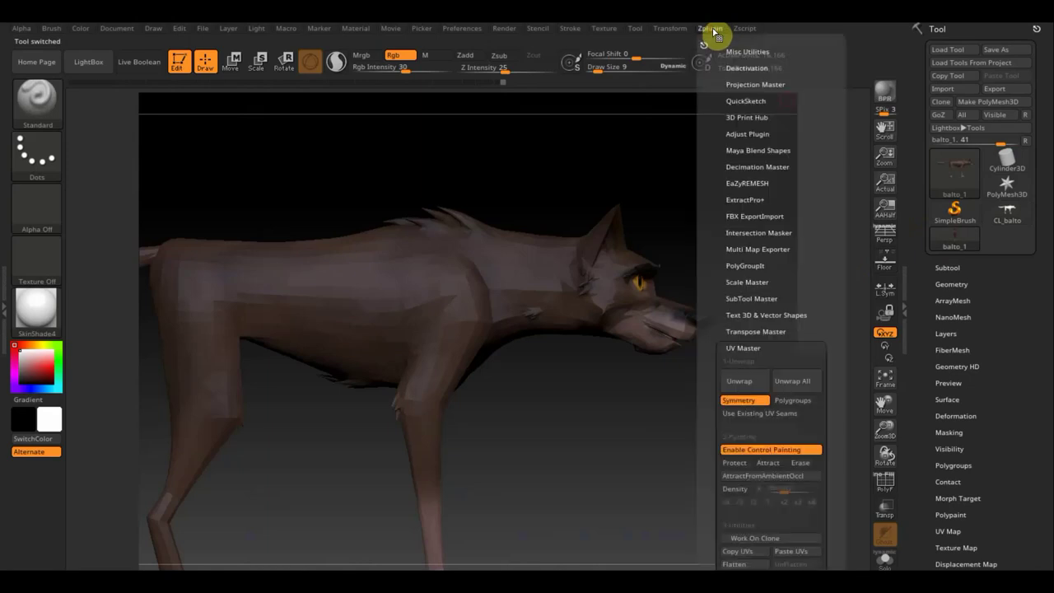
scroll(833, 410, down, 5)
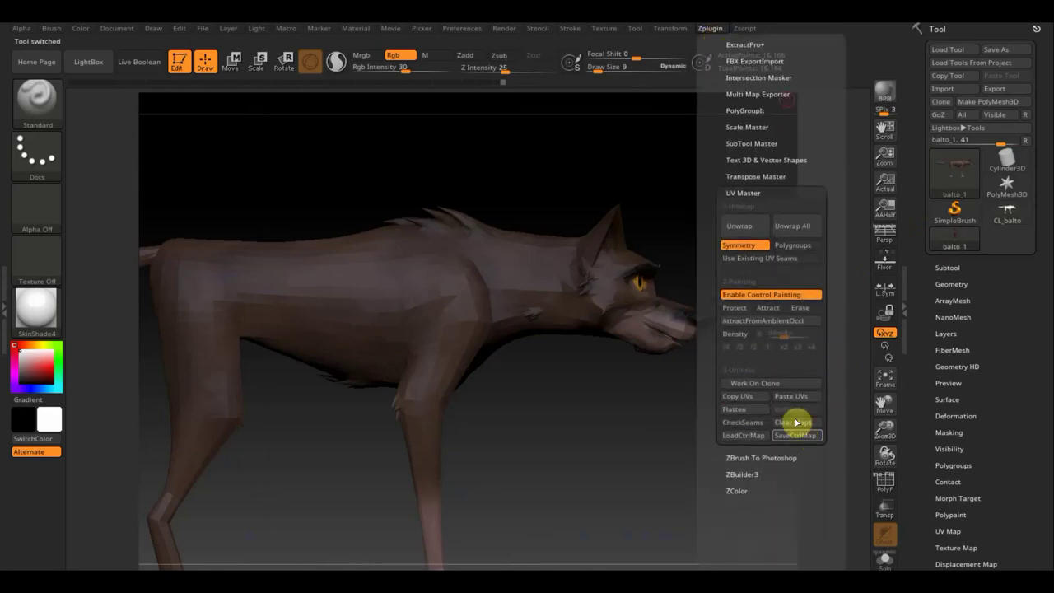
click(790, 398)
Create a new texture map from balto_1's polypaint
scroll(1029, 412, down, 5)
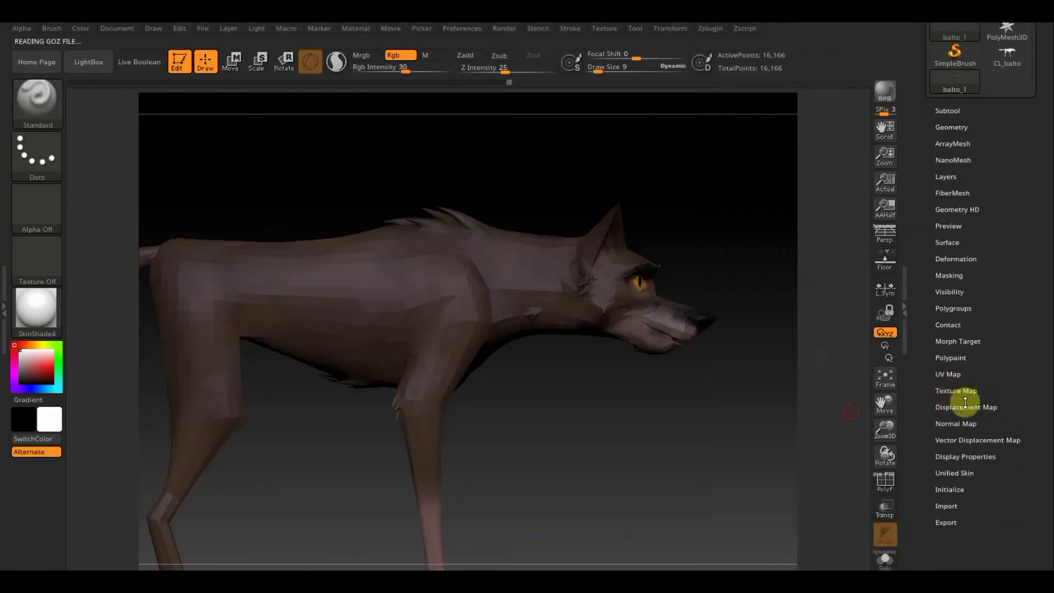
click(957, 388)
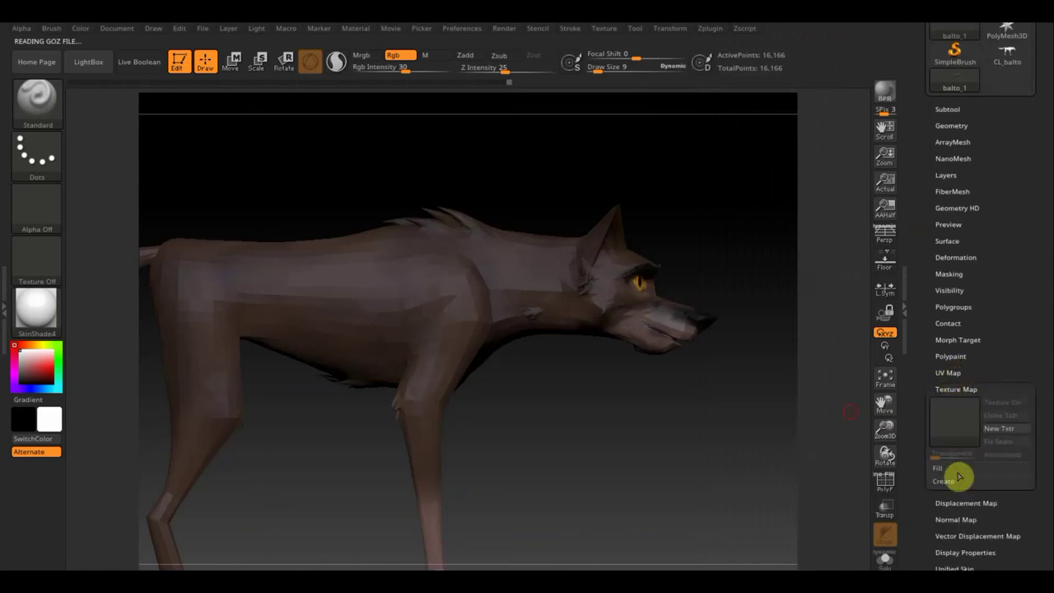
click(947, 482)
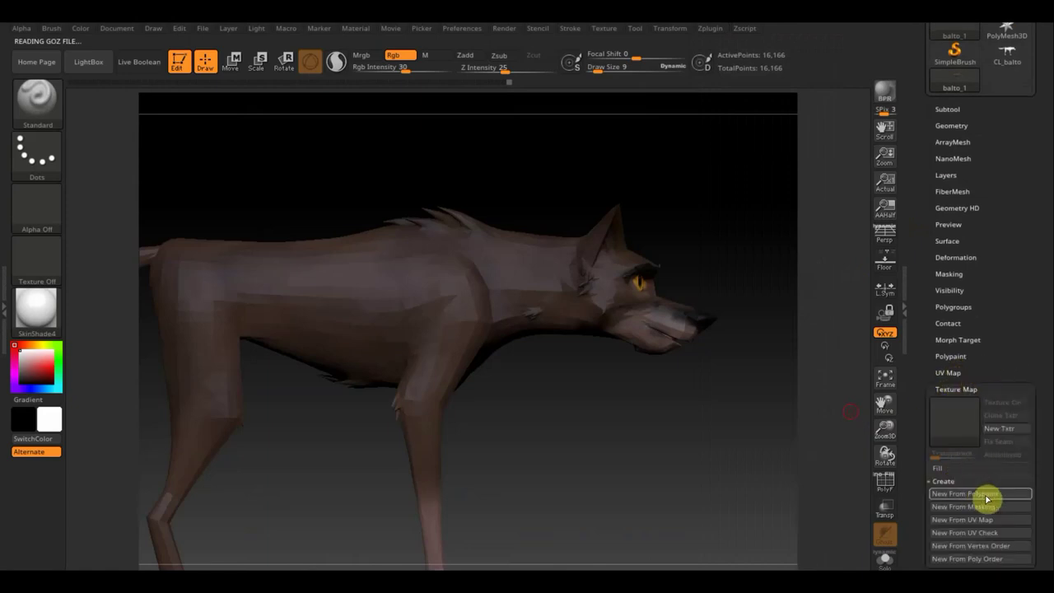
click(971, 494)
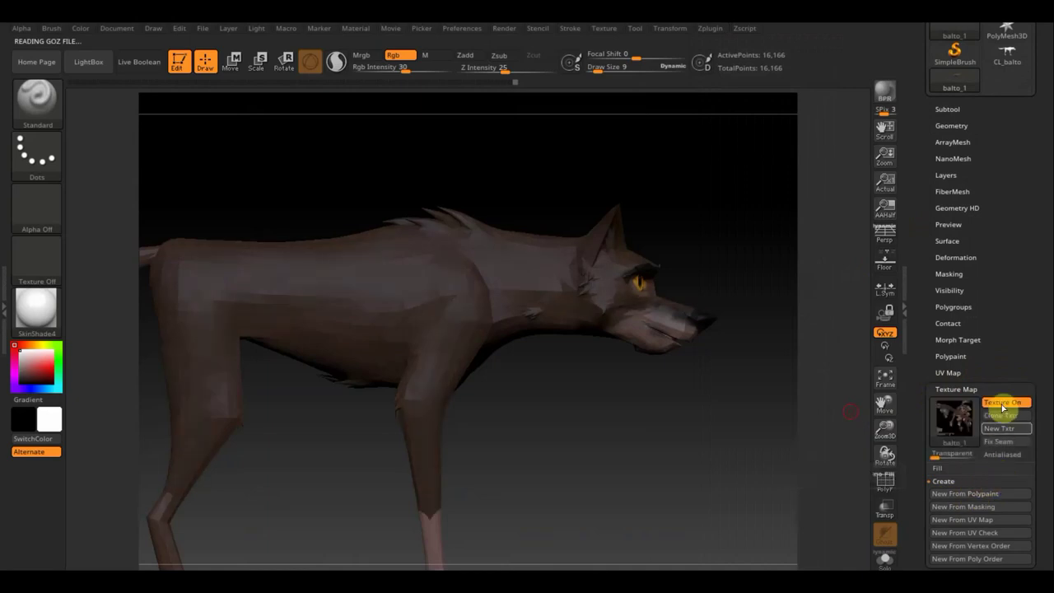
Open the Export Mesh dialog to save the wolf as an OBJ
scroll(1018, 317, up, 1)
scroll(1020, 346, up, 5)
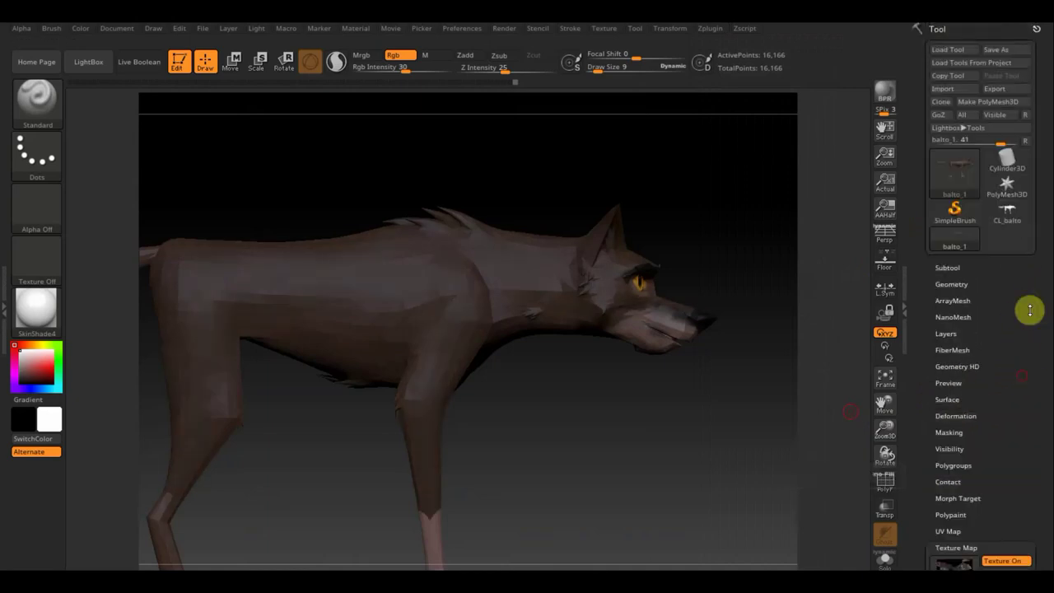
click(994, 90)
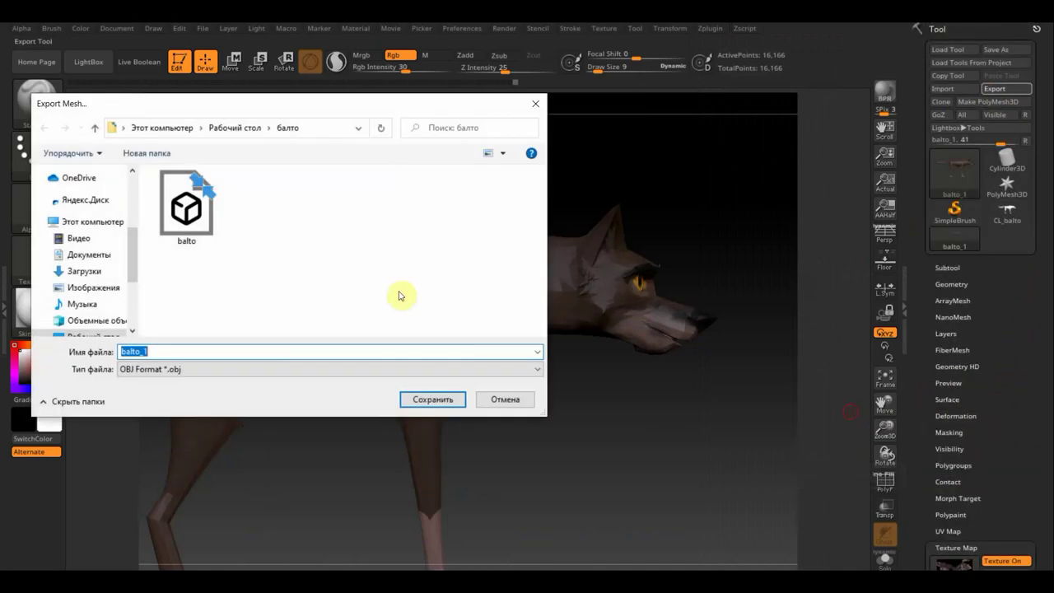
Cancel the OBJ export, turn the wolf to a front view, and expand the Subtool list
key(Return)
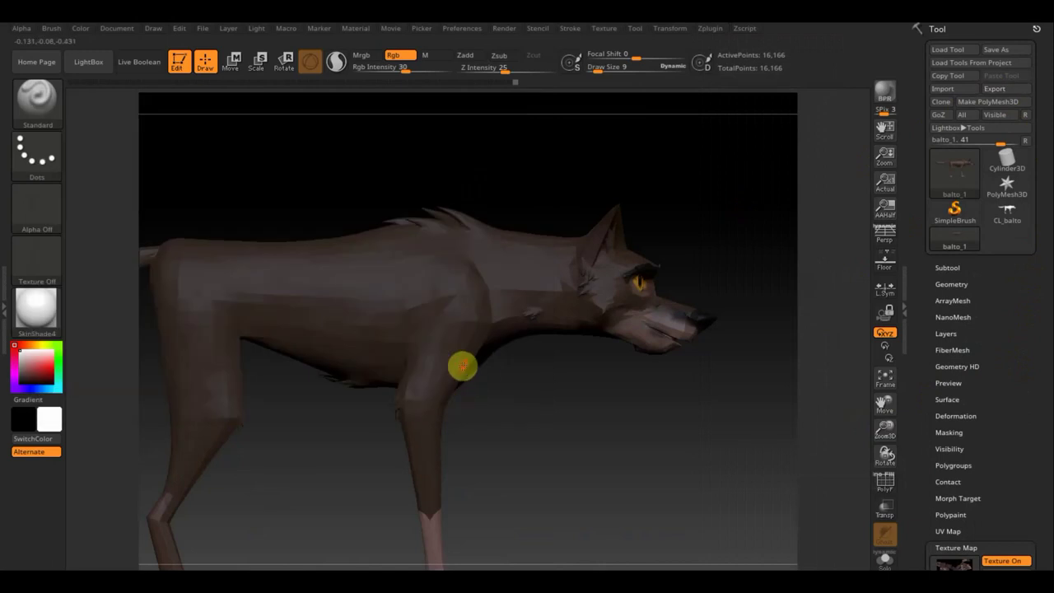
mouse_move(575, 489)
mouse_down()
mouse_move(588, 386)
mouse_move(567, 414)
mouse_move(716, 374)
mouse_move(571, 330)
mouse_up()
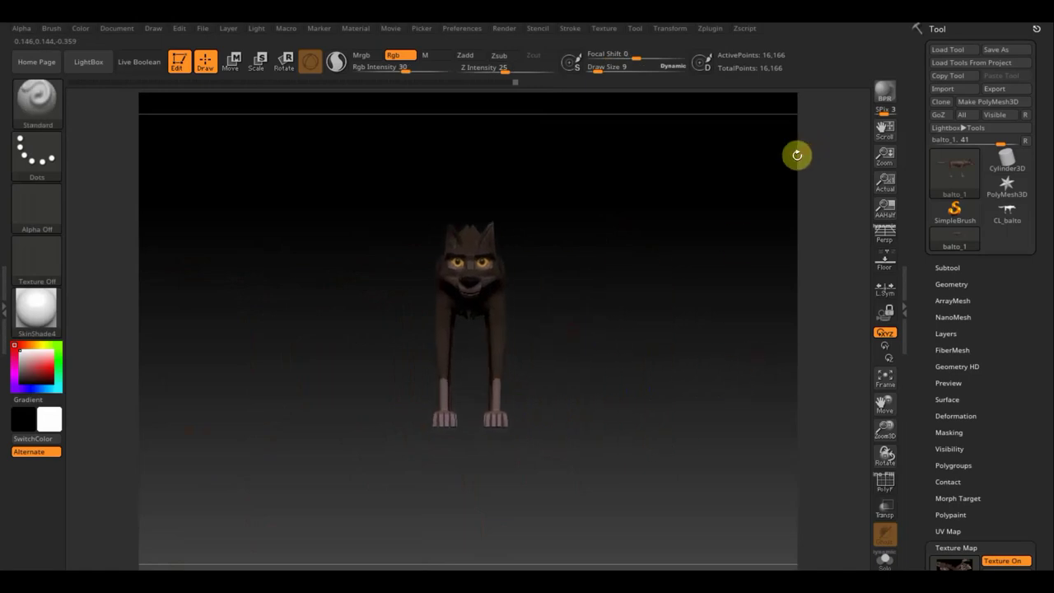
click(948, 267)
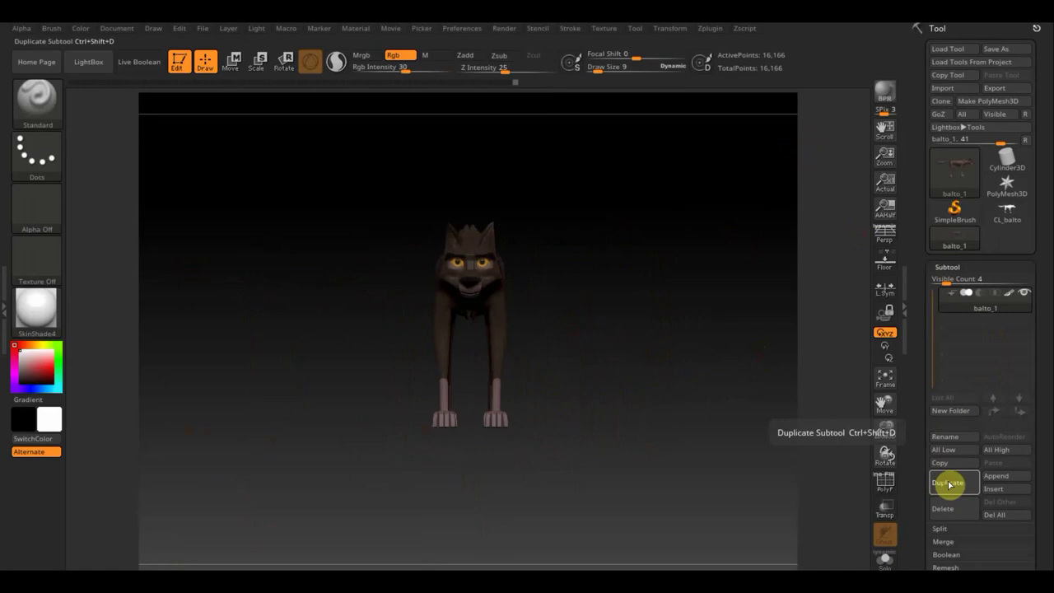
Duplicate the wolf subtool and delete the original balto_1, confirming with OK
click(941, 484)
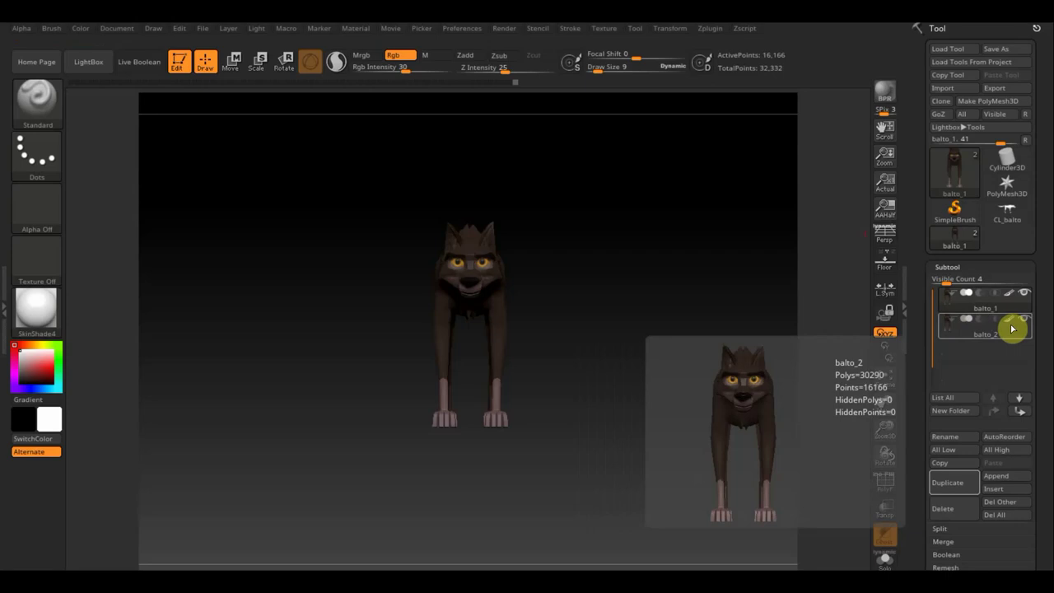
click(951, 509)
click(829, 533)
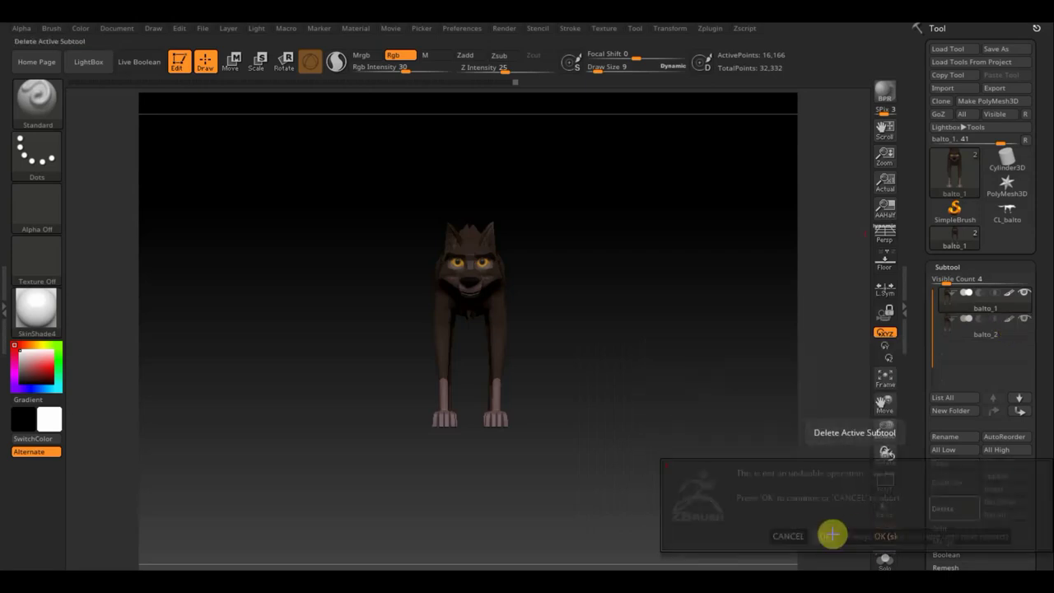
Briefly preview the flattened layout with Morph UV, then delete the copy's existing UVs
scroll(1048, 372, down, 5)
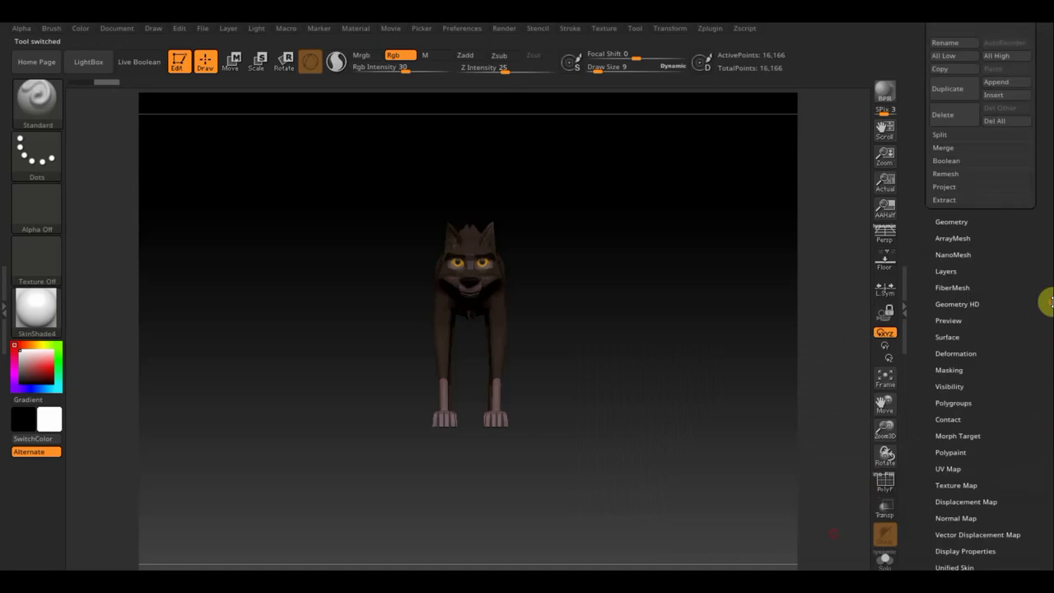
click(948, 468)
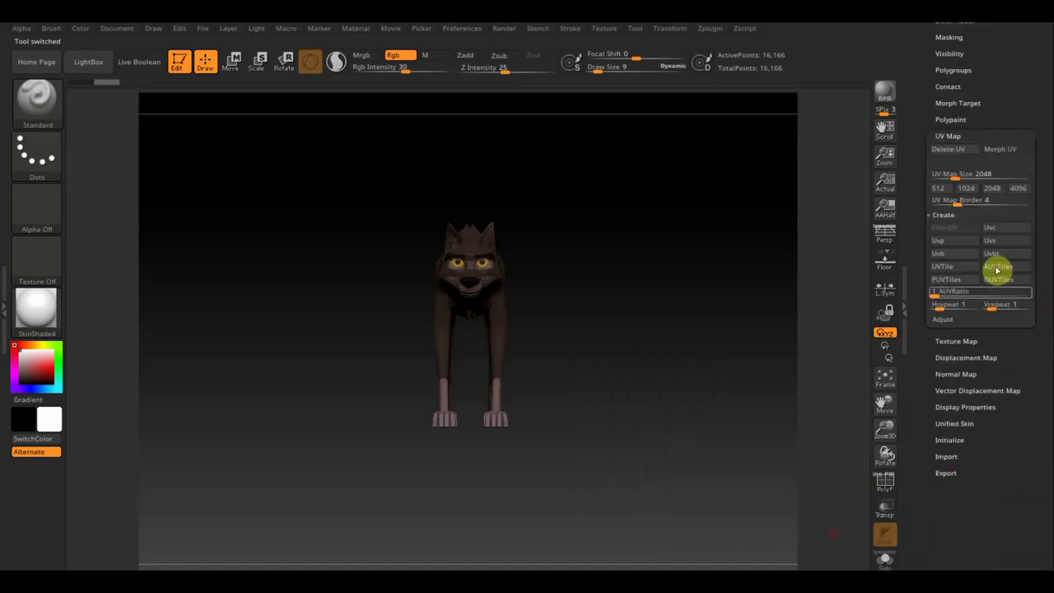
click(997, 150)
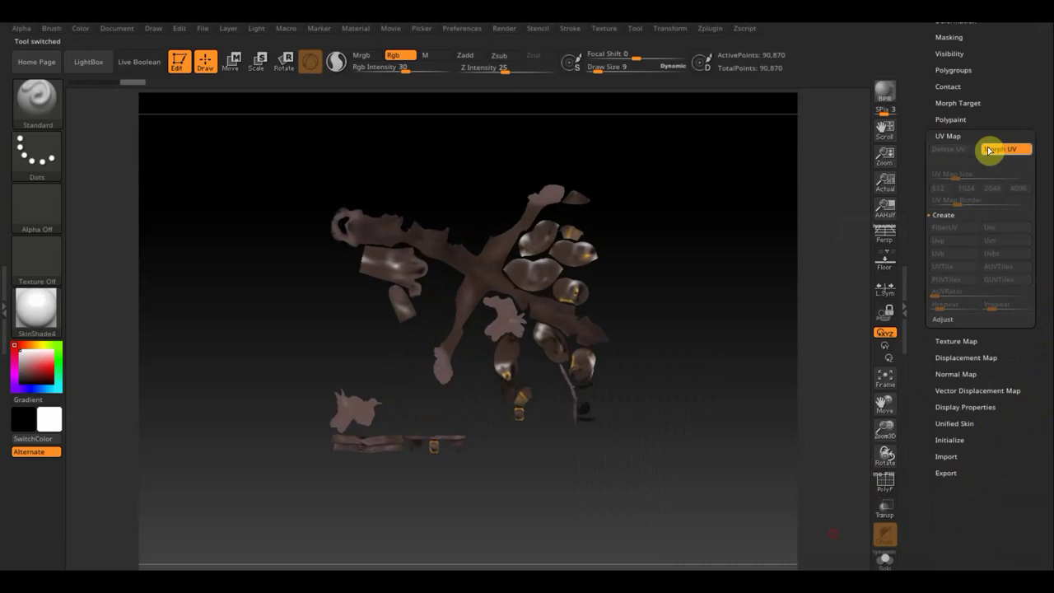
click(1009, 149)
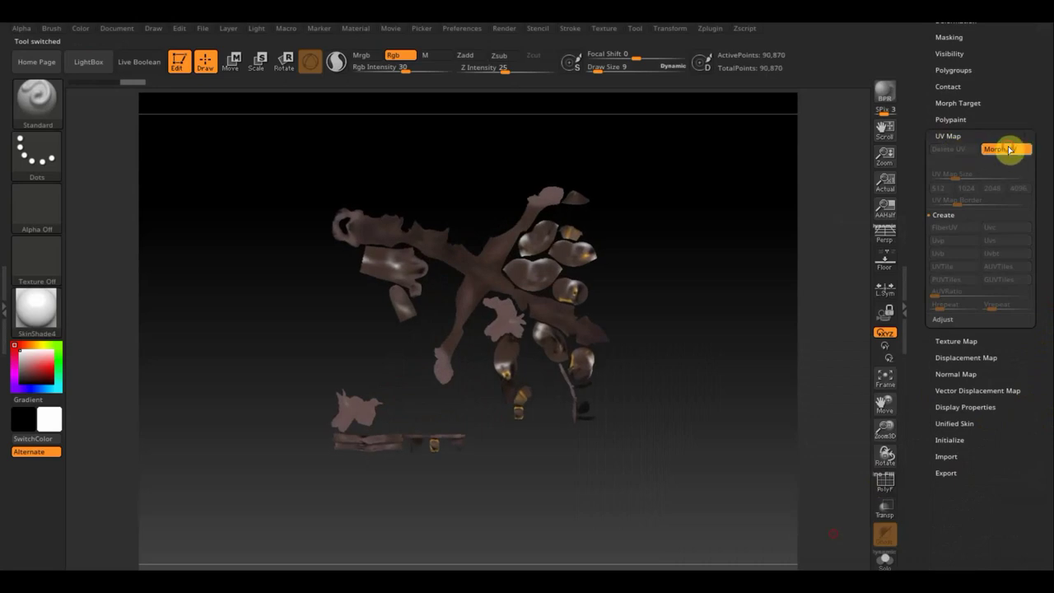
click(945, 149)
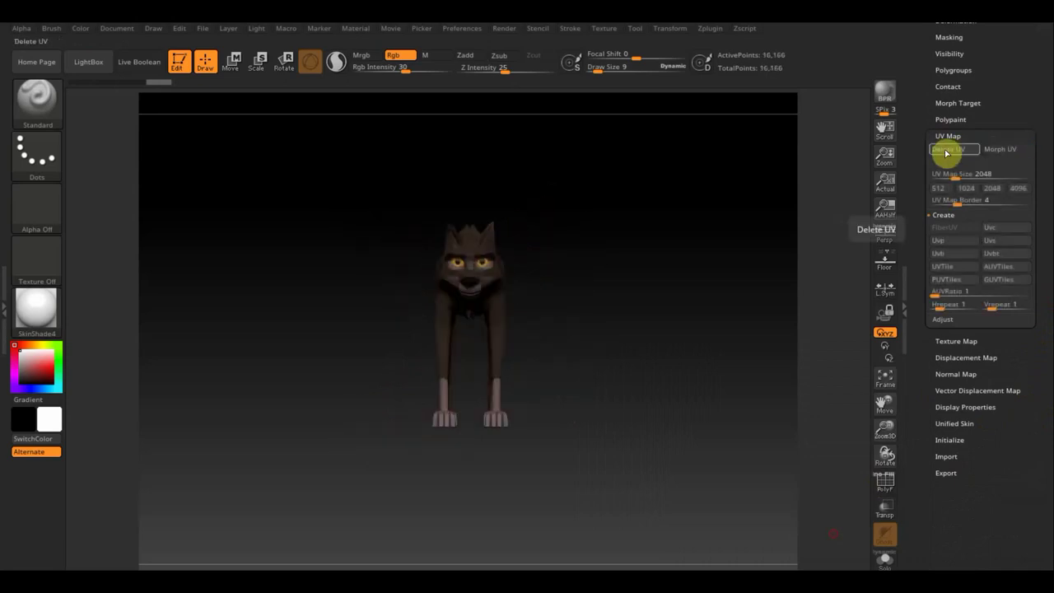
click(948, 152)
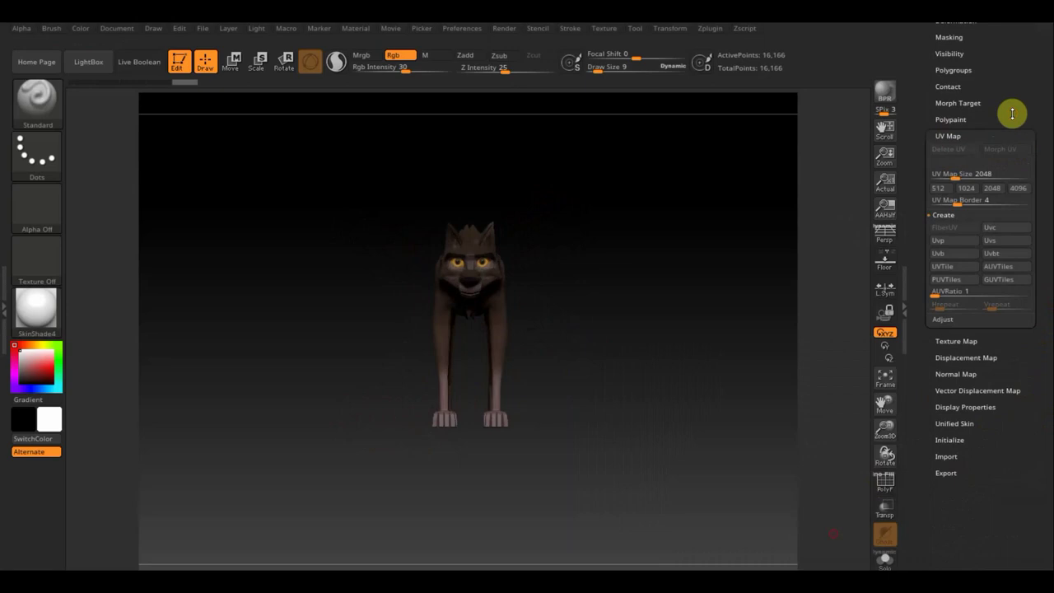
scroll(1012, 113, up, 3)
scroll(1011, 200, up, 4)
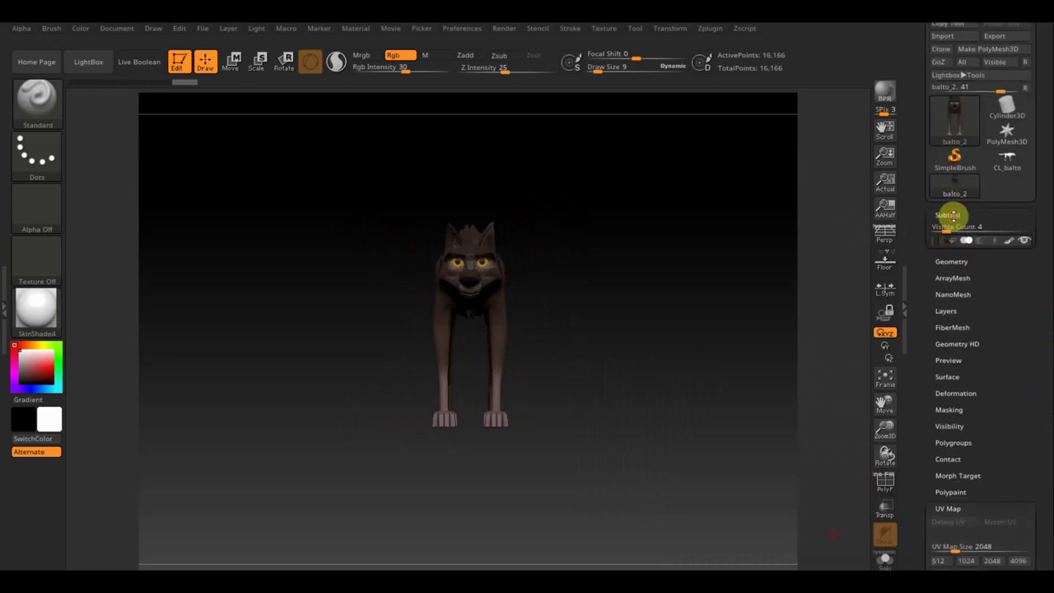
Duplicate the wolf subtool again to create balto_3, then select balto_2
click(948, 214)
click(950, 439)
mouse_move(984, 251)
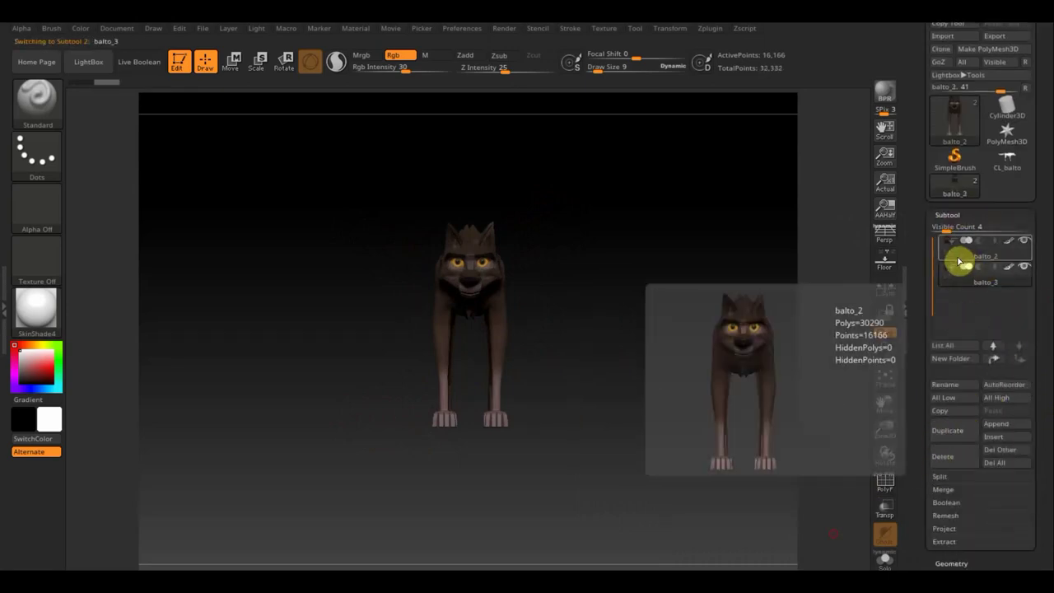
click(959, 258)
Subdivide balto_2 once to 92,892 points and show its PolyF wireframe, hiding balto_3
drag(670, 374, 656, 398)
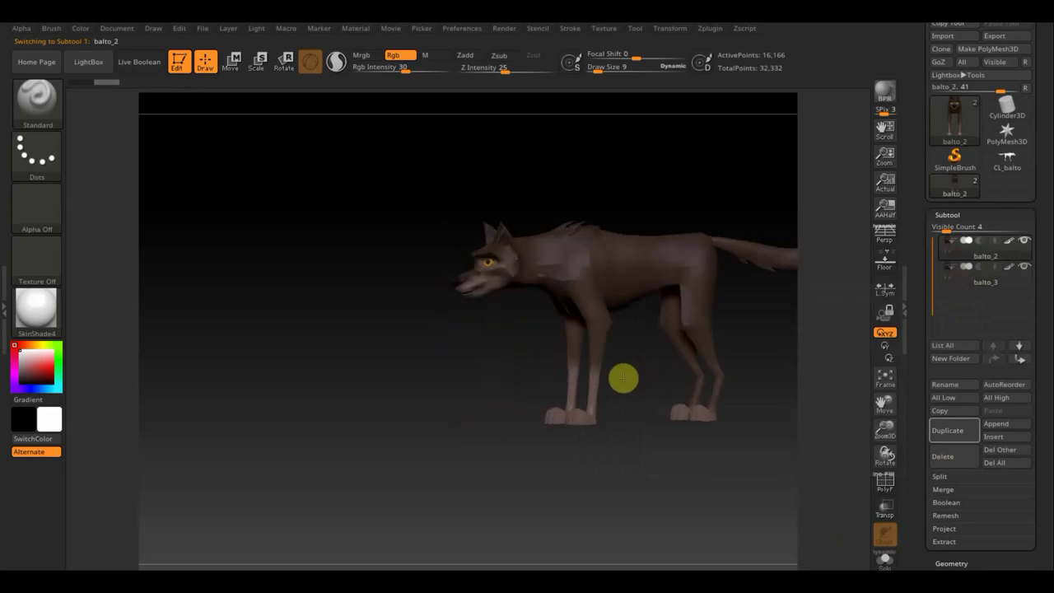
mouse_move(747, 420)
mouse_down()
mouse_move(708, 420)
mouse_move(705, 494)
mouse_move(576, 447)
mouse_move(731, 423)
mouse_up()
key(ctrl+d)
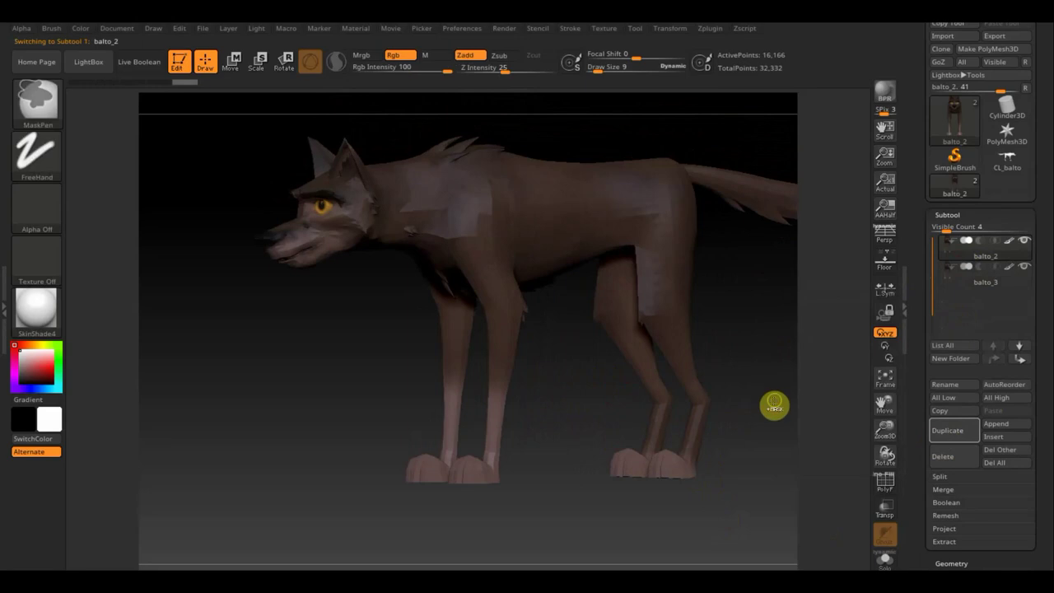
mouse_move(805, 404)
mouse_down()
mouse_move(785, 407)
mouse_move(806, 406)
mouse_up()
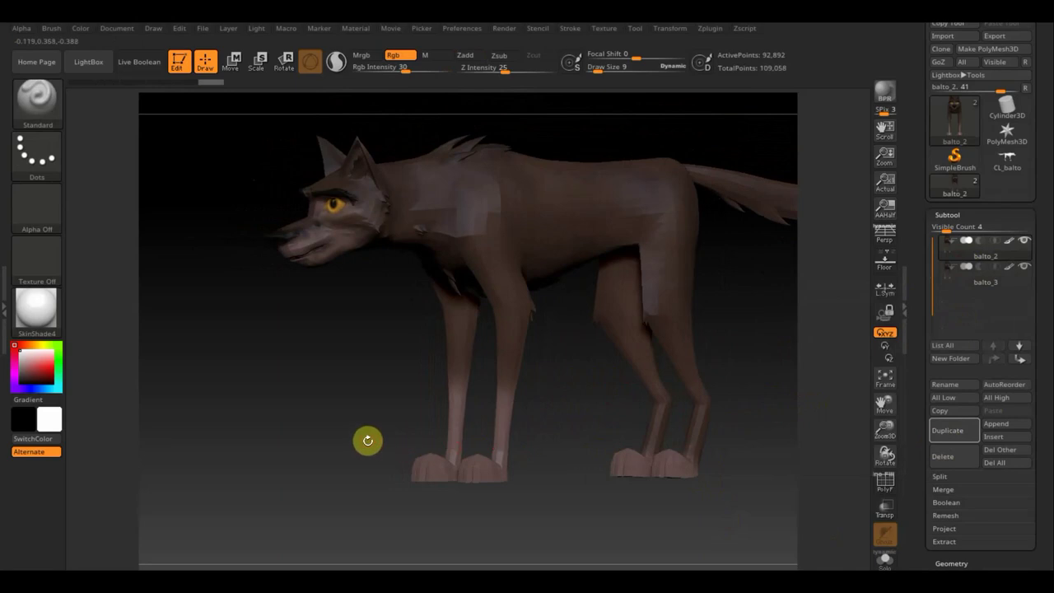
click(884, 485)
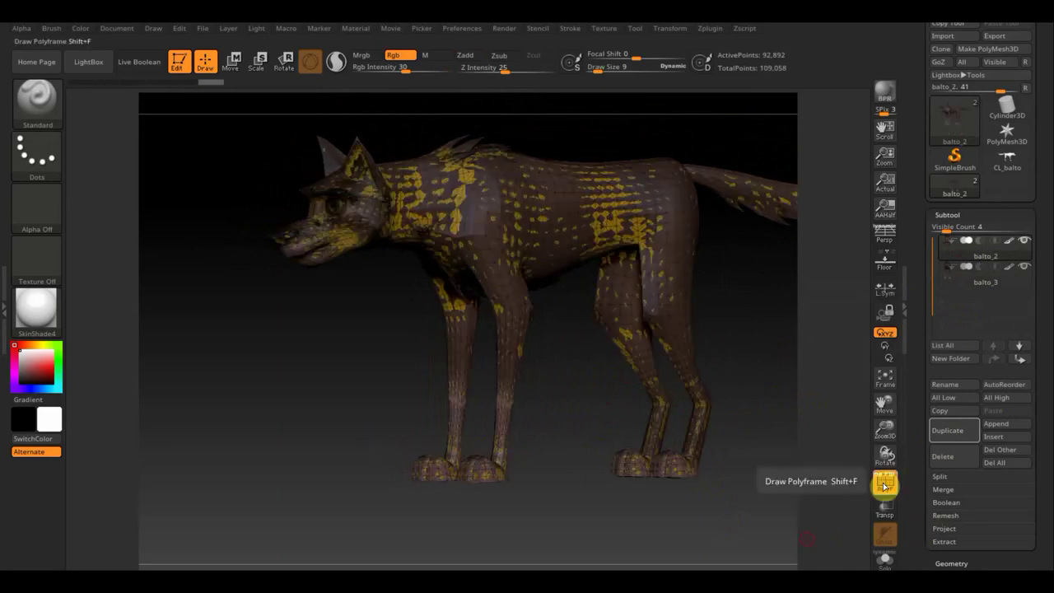
click(1019, 274)
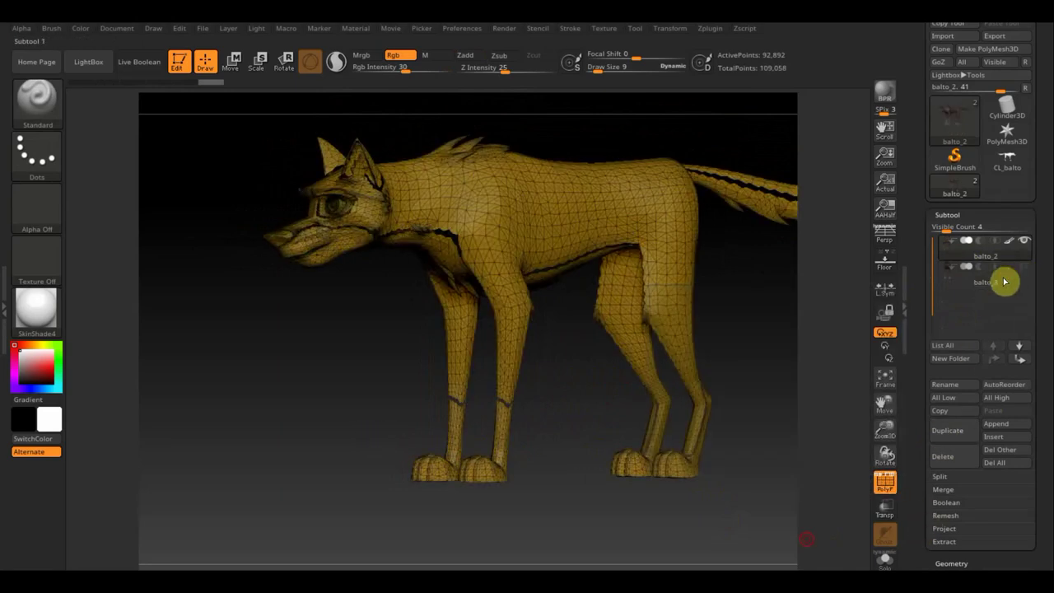
drag(557, 530, 606, 521)
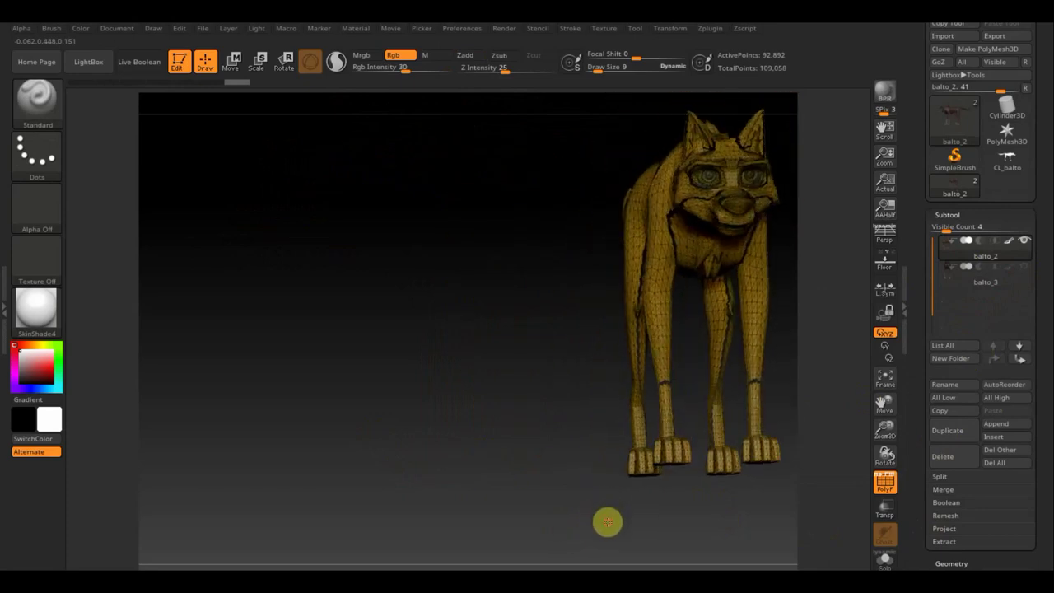
shift+drag(611, 484, 598, 483)
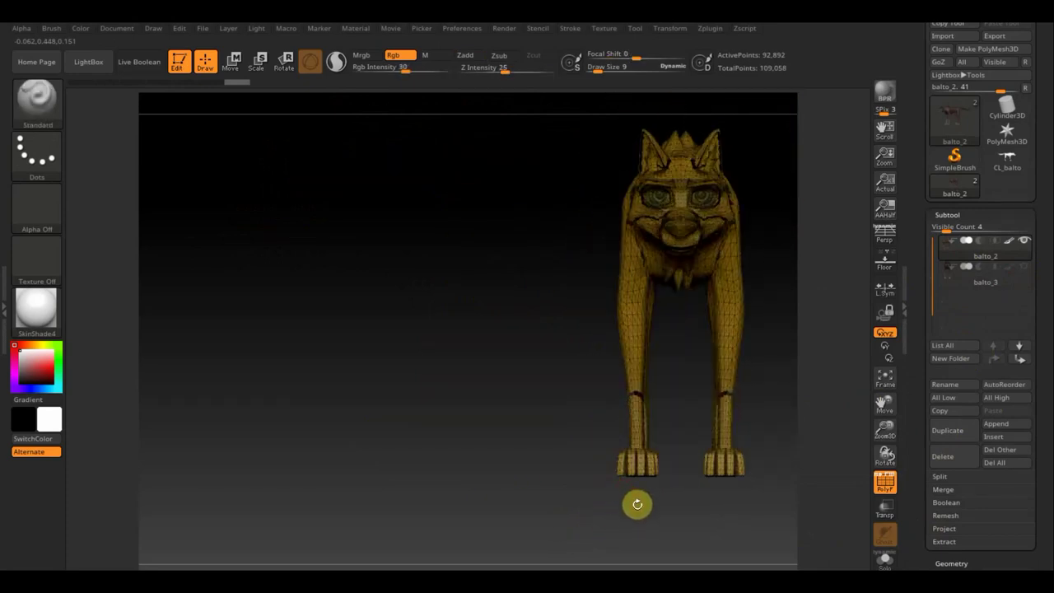
alt+drag(637, 504, 470, 519)
mouse_move(663, 437)
mouse_down()
mouse_move(621, 444)
mouse_move(733, 441)
mouse_up()
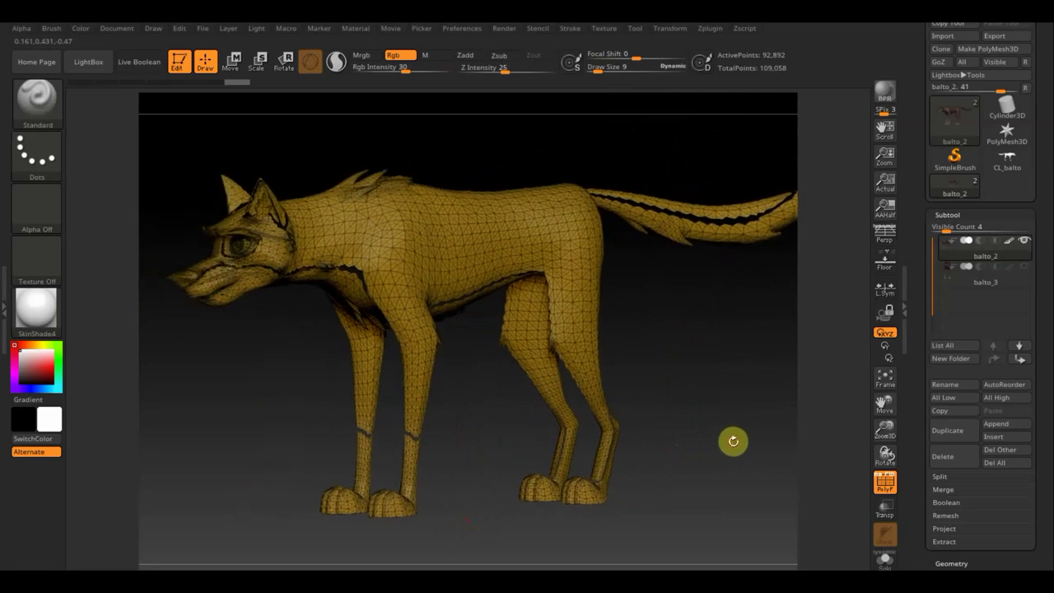
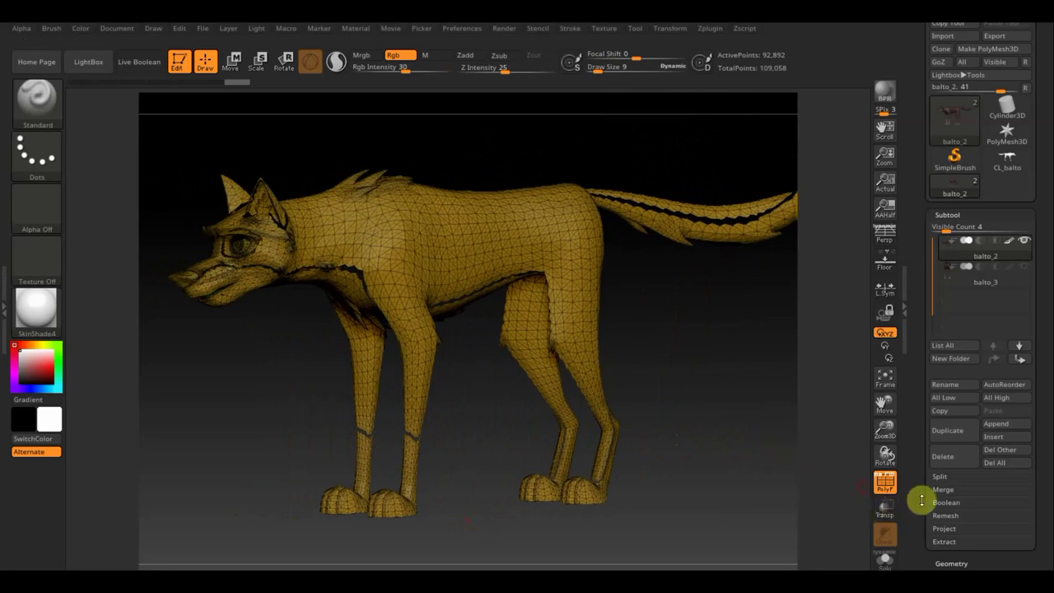
Drop the balto_2 wolf to its lowest subdivision level with Shift+D and orbit the view
mouse_move(774, 444)
mouse_down()
mouse_move(734, 469)
mouse_move(748, 458)
mouse_up()
key(shift)
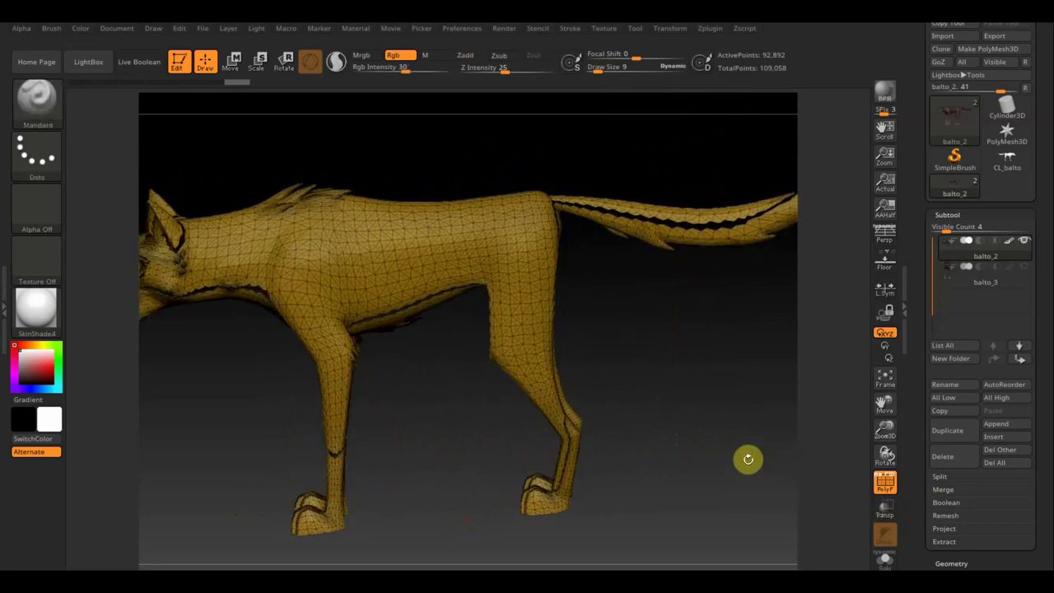
key(shift+d)
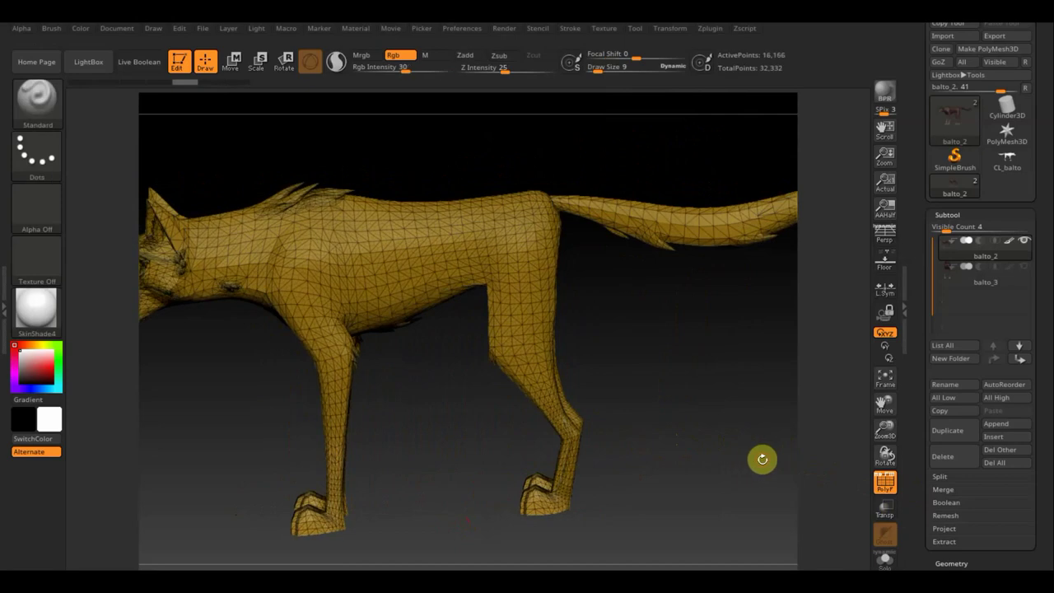
drag(744, 459, 774, 446)
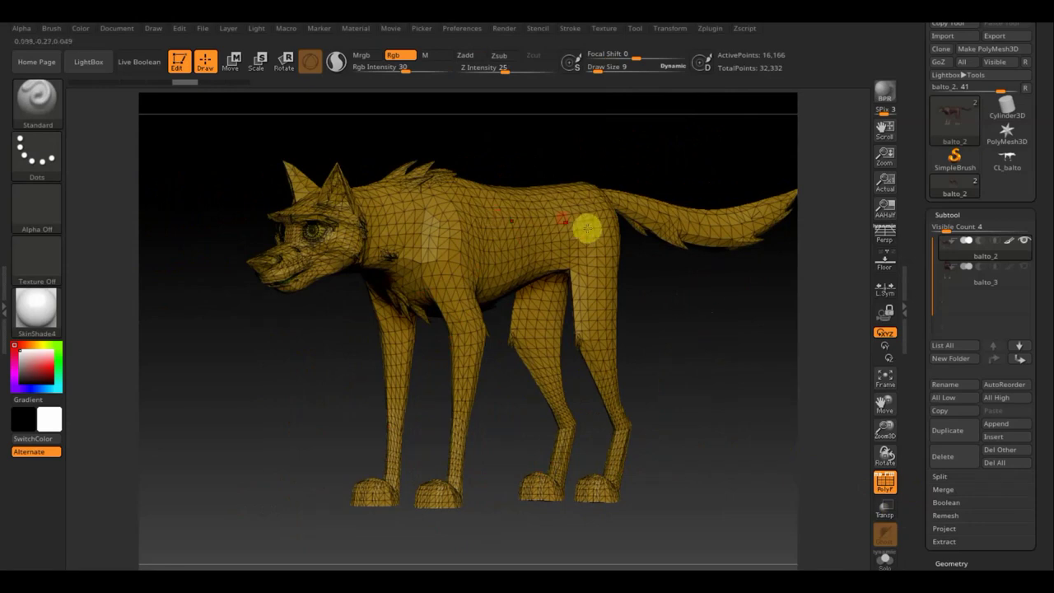
drag(1044, 464, 1044, 400)
drag(1026, 498, 1015, 442)
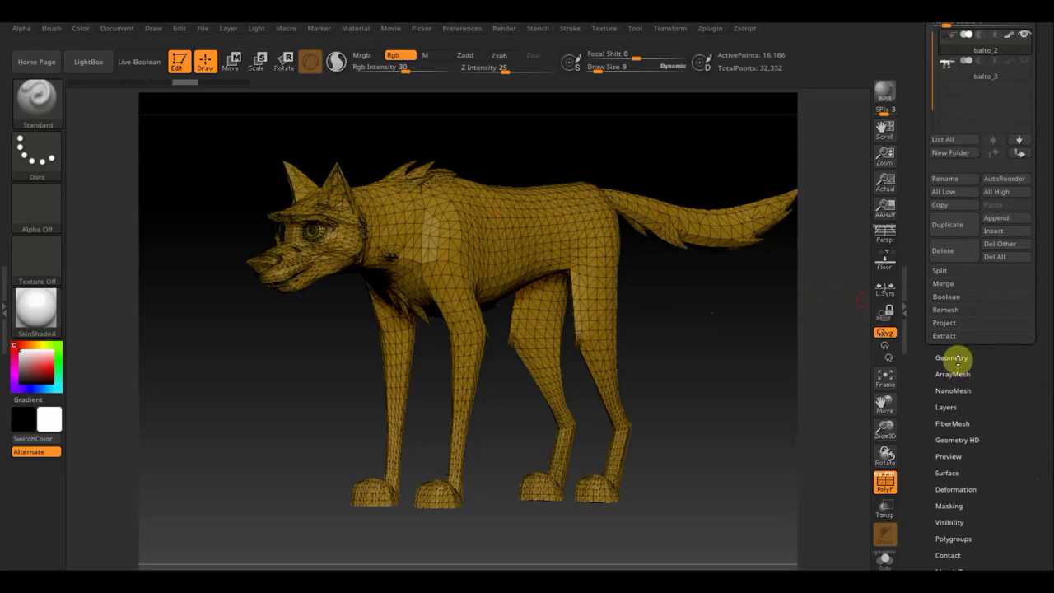
Try a DynaMesh remesh at the default 128 resolution, then undo it
click(956, 355)
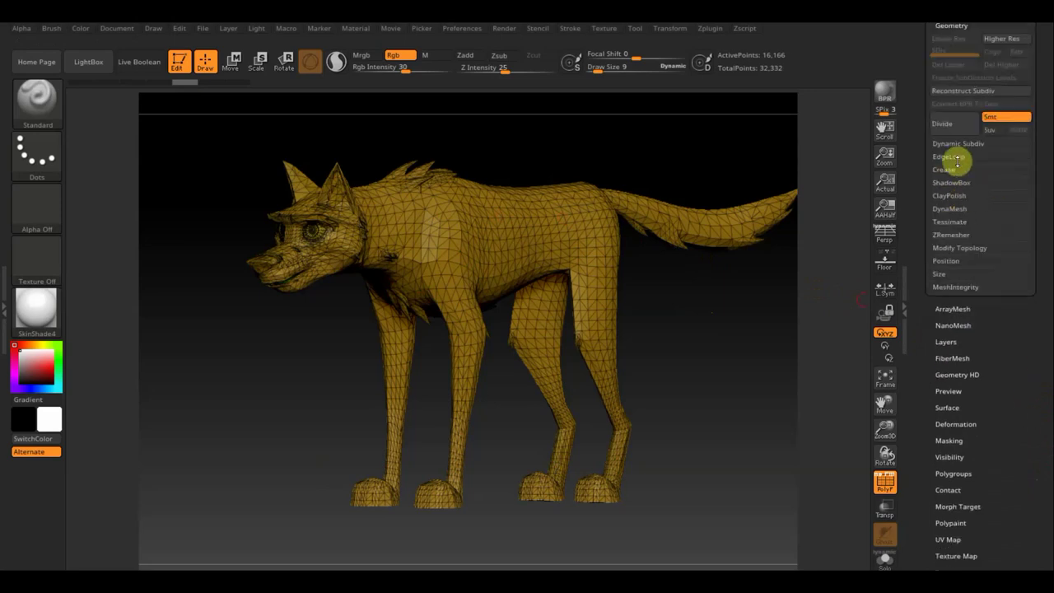
click(956, 210)
click(950, 230)
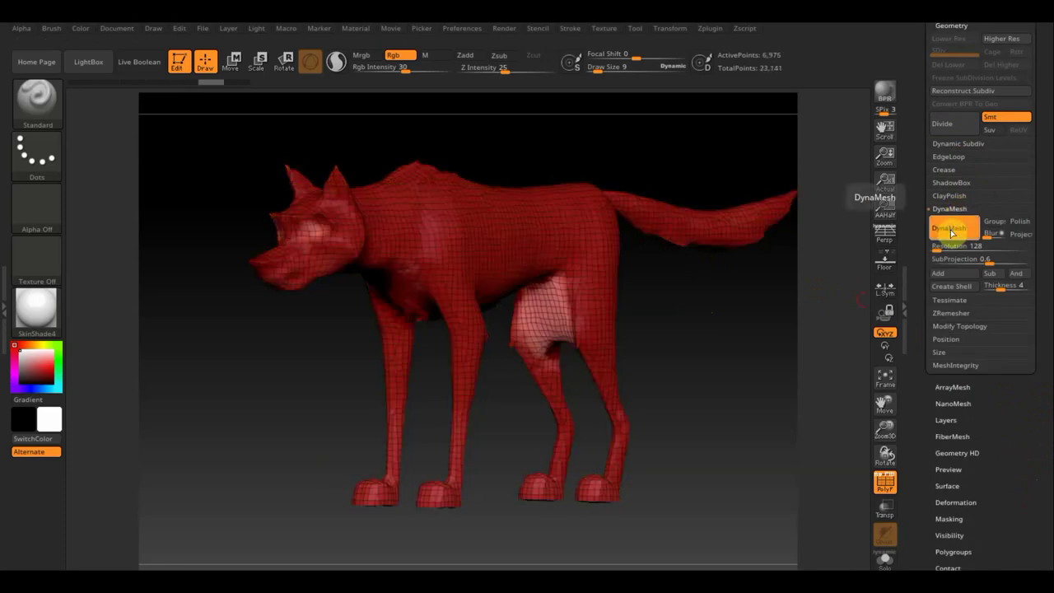
key(ctrl)
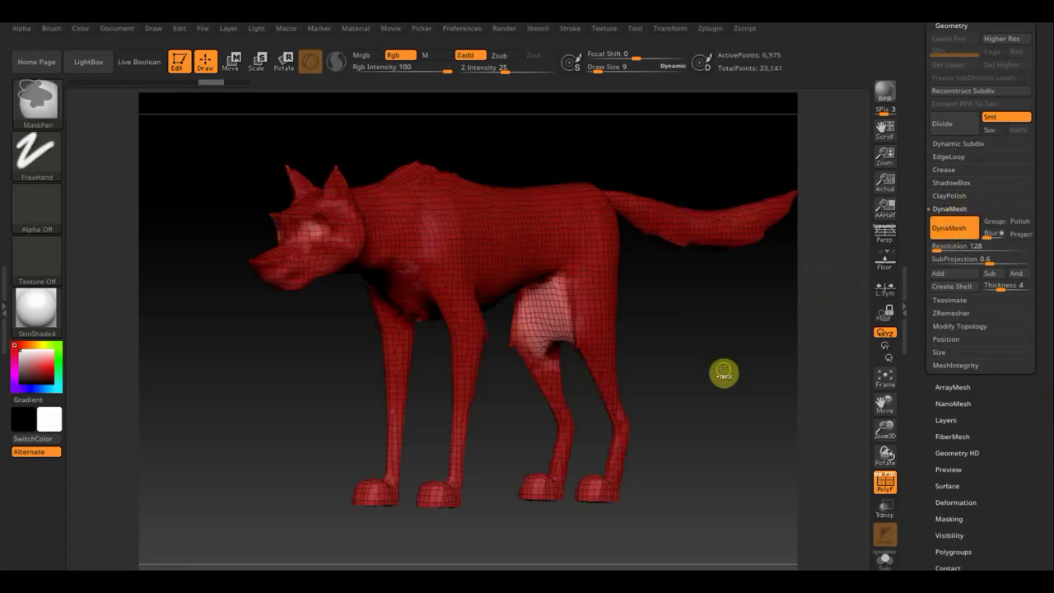
key(ctrl+z)
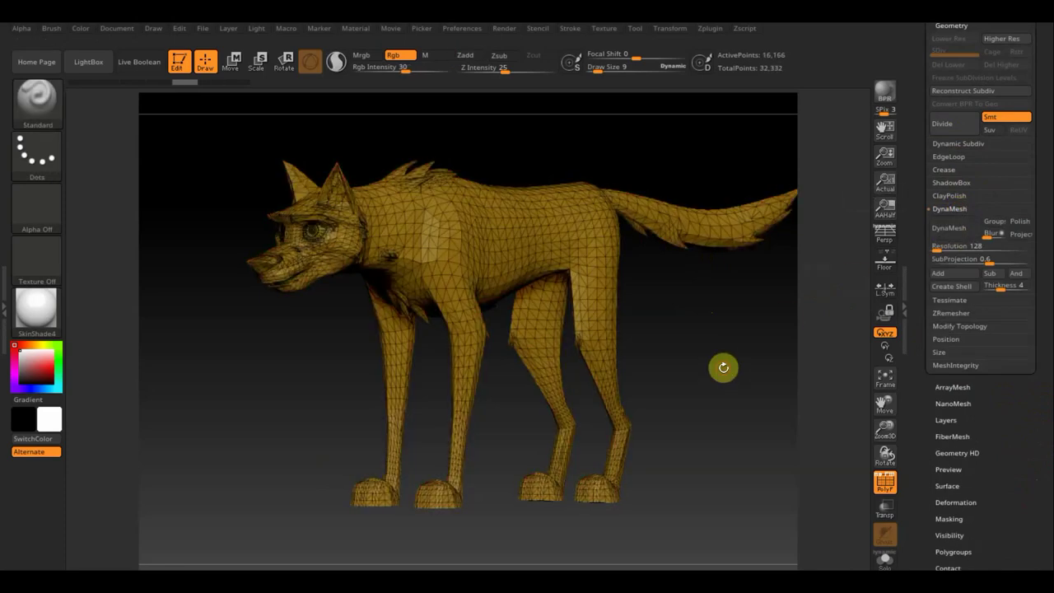
Raise the DynaMesh resolution to 712 and remesh the wolf
click(955, 248)
drag(938, 247, 957, 251)
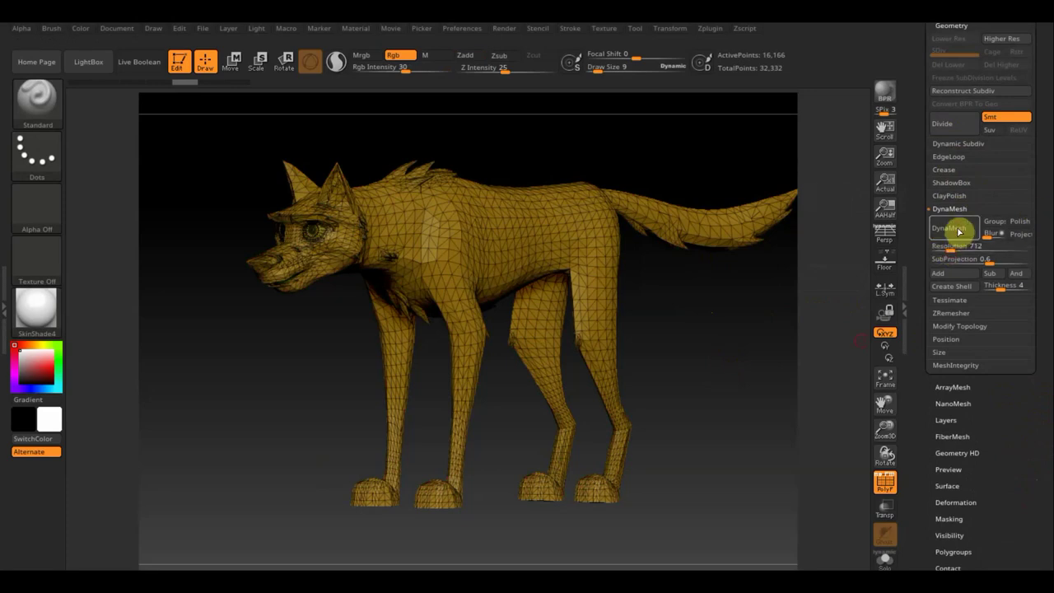
click(956, 238)
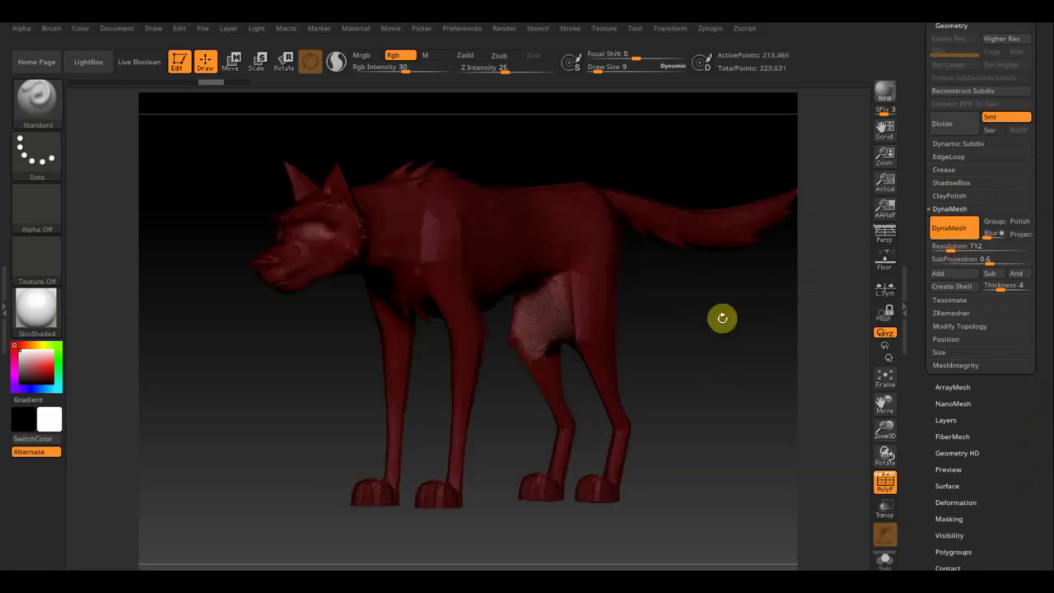
mouse_move(671, 387)
mouse_down()
mouse_move(649, 316)
mouse_move(675, 307)
mouse_move(724, 371)
mouse_move(684, 398)
mouse_move(651, 400)
mouse_up()
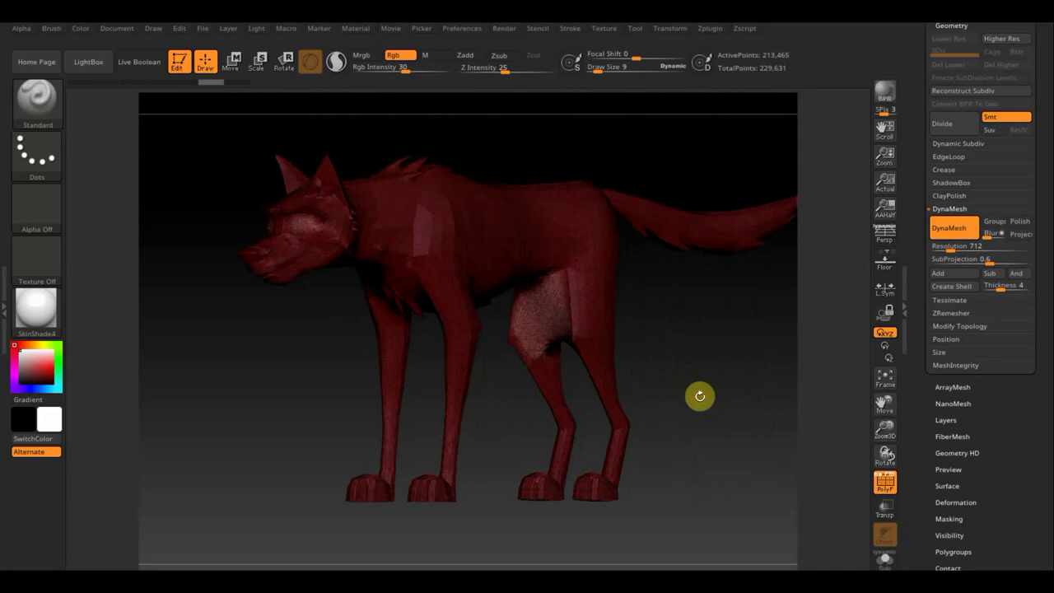
Reopen the saved Balto ZBrush project without saving the current changes
click(209, 29)
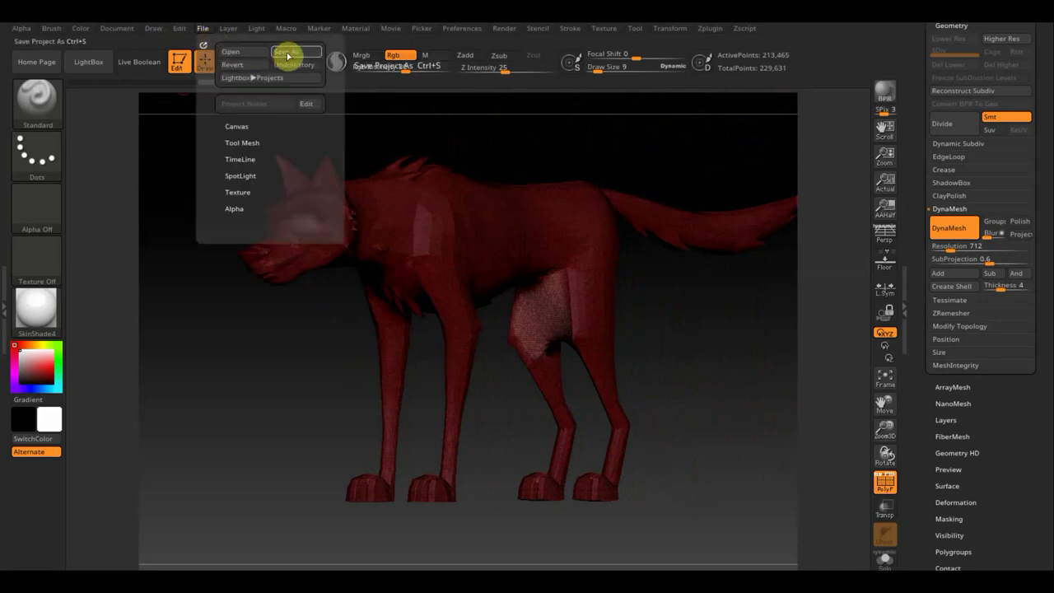
click(254, 52)
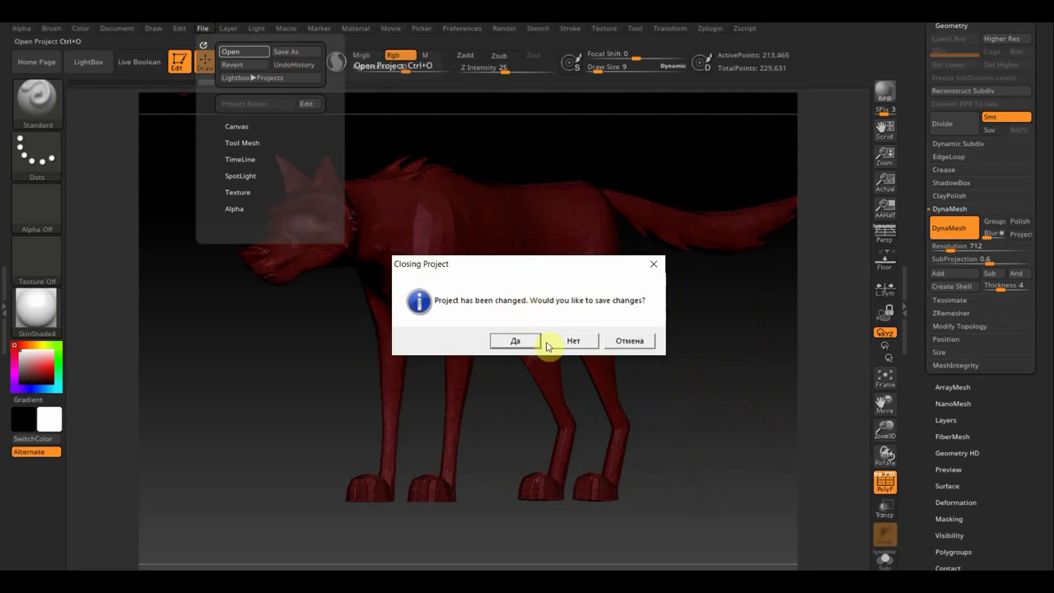
click(575, 341)
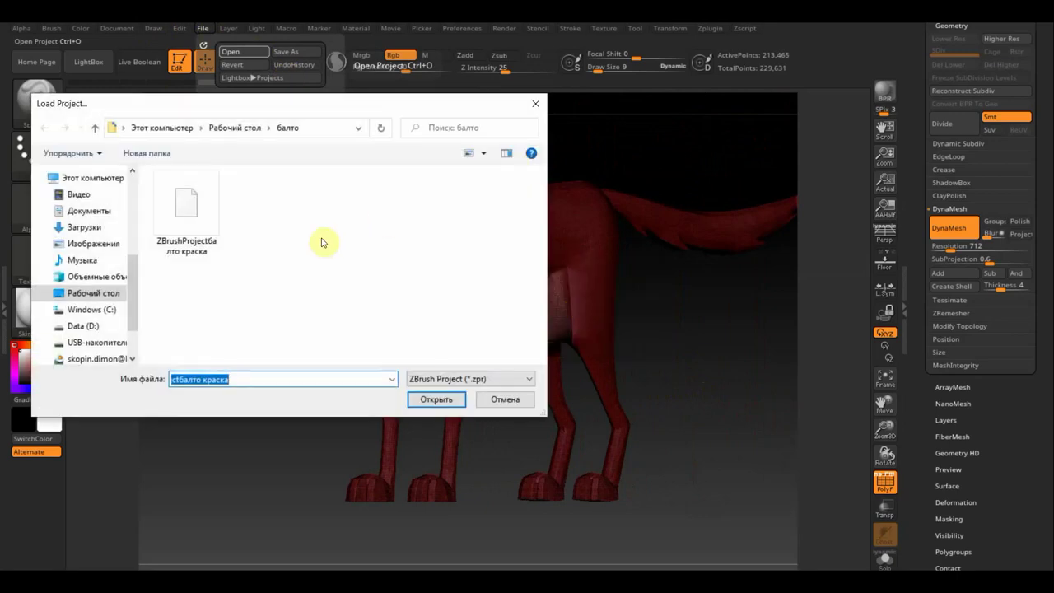
click(177, 217)
click(424, 398)
Frame the reloaded wolf, toggle the PolyF wireframe, and turn it to a side view
mouse_move(675, 304)
mouse_down()
mouse_move(602, 332)
mouse_move(502, 336)
mouse_move(630, 349)
mouse_up()
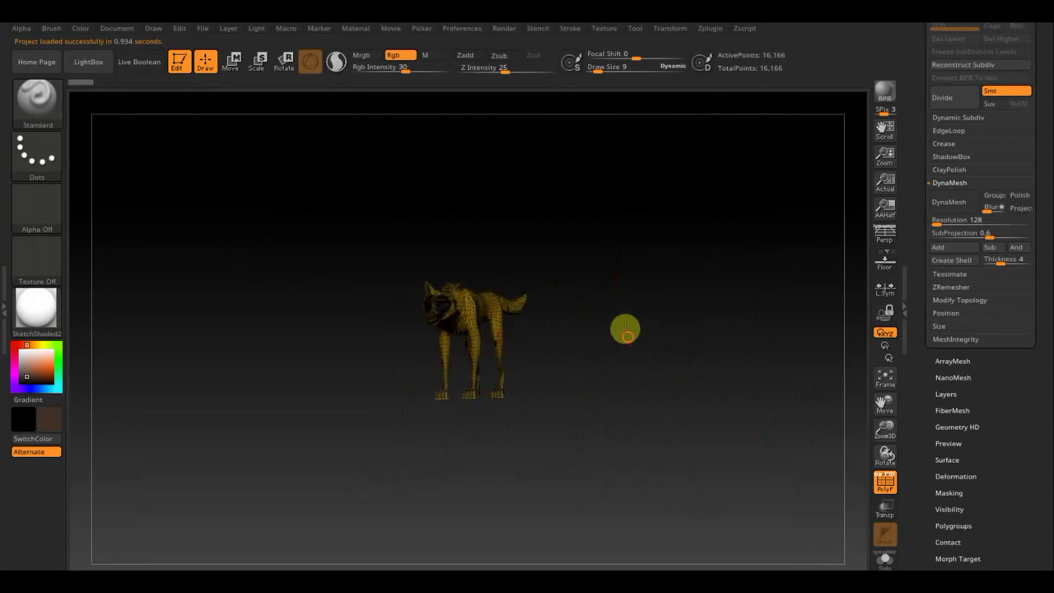
key(f)
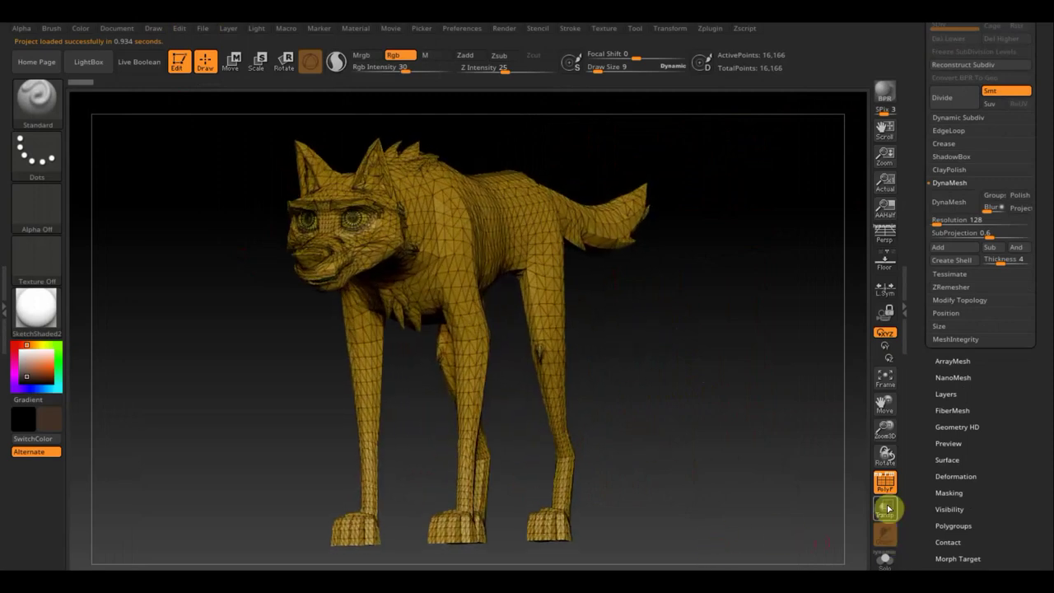
click(886, 481)
click(893, 486)
mouse_move(844, 468)
mouse_down()
mouse_move(714, 458)
mouse_move(719, 448)
mouse_up()
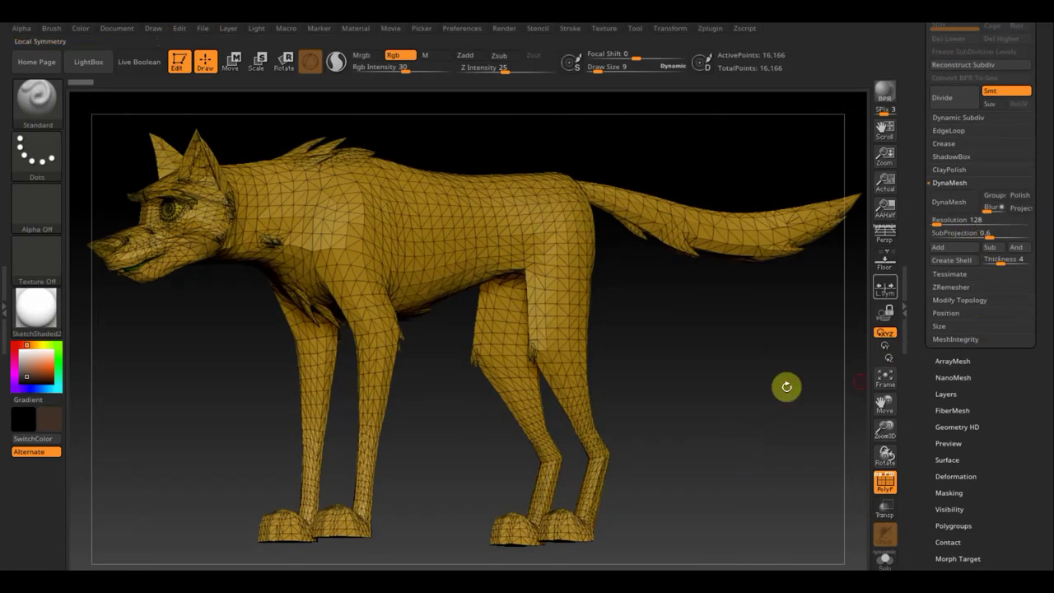
alt+drag(738, 434, 733, 400)
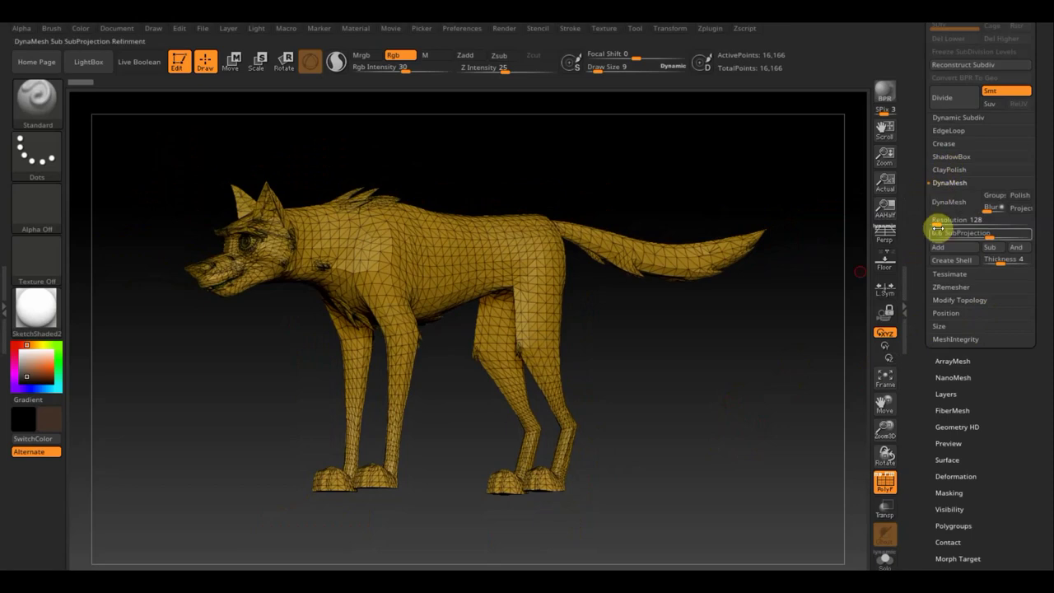
drag(1042, 124, 1046, 174)
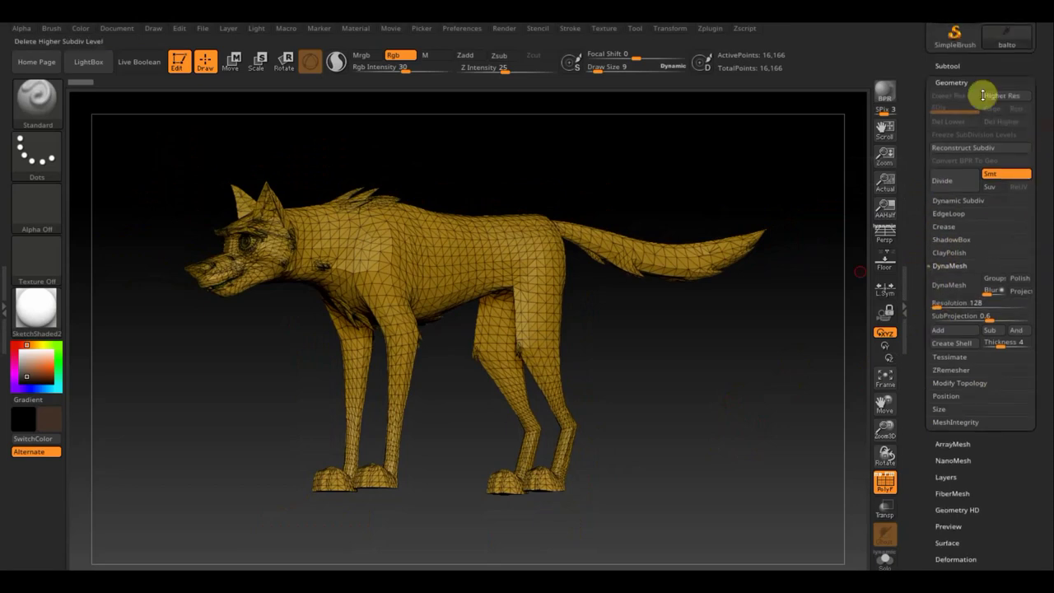
Duplicate the wolf subtool as a backup and select the original balto subtool
click(938, 65)
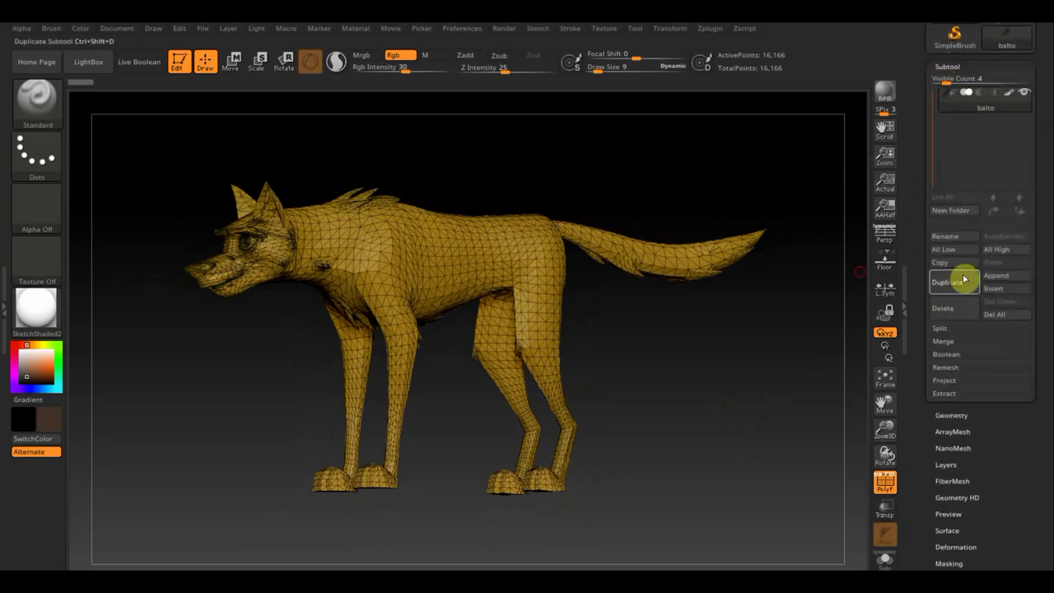
click(979, 119)
click(955, 100)
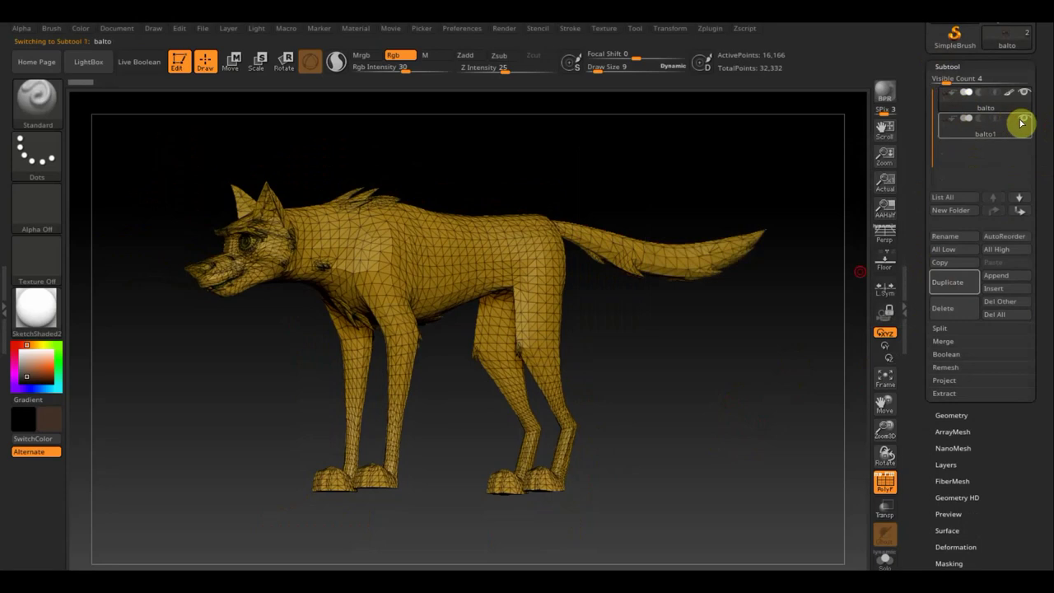
DynaMesh the original wolf subtool at resolution 560
click(952, 417)
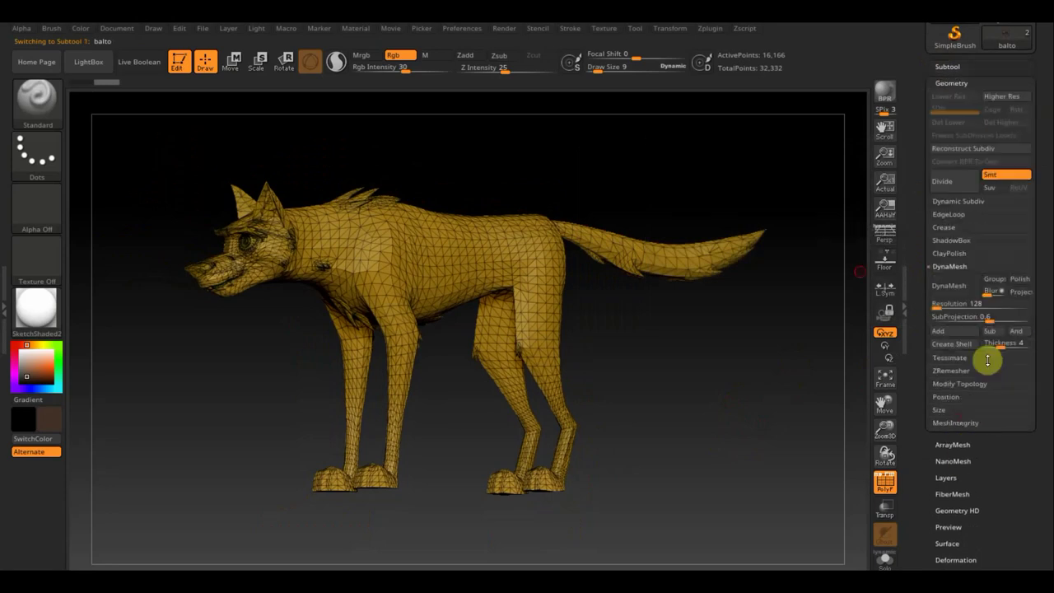
drag(935, 306, 953, 308)
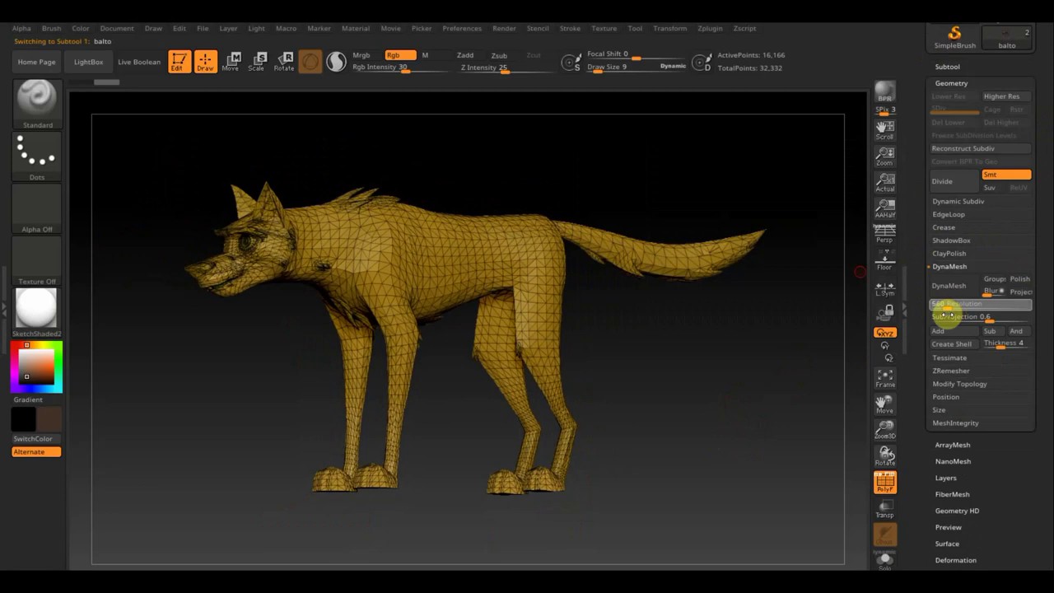
click(951, 287)
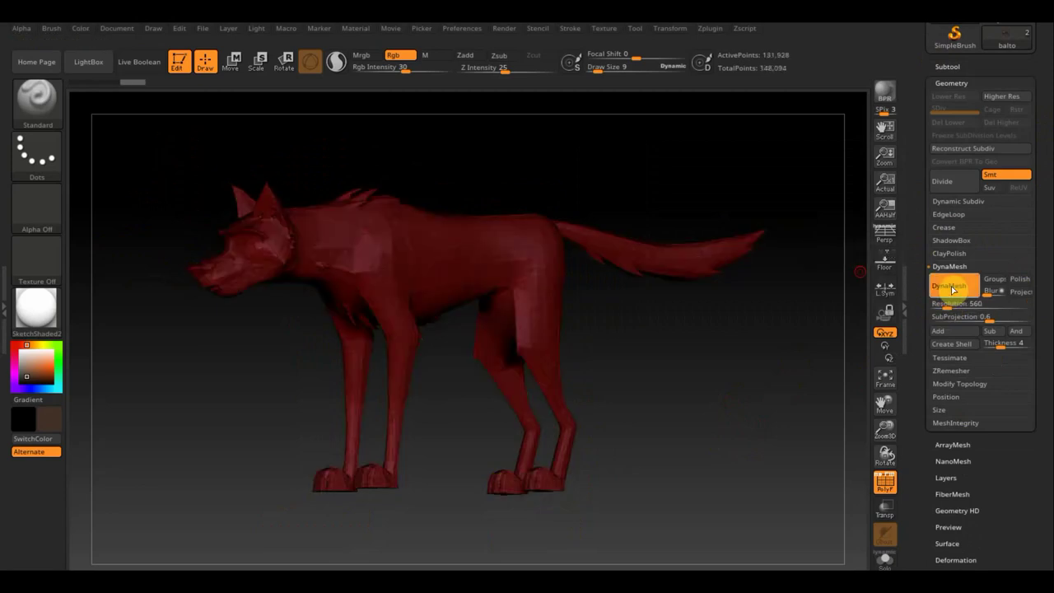
mouse_move(684, 376)
mouse_down()
mouse_move(760, 378)
mouse_move(686, 383)
mouse_move(733, 482)
mouse_move(728, 465)
mouse_up()
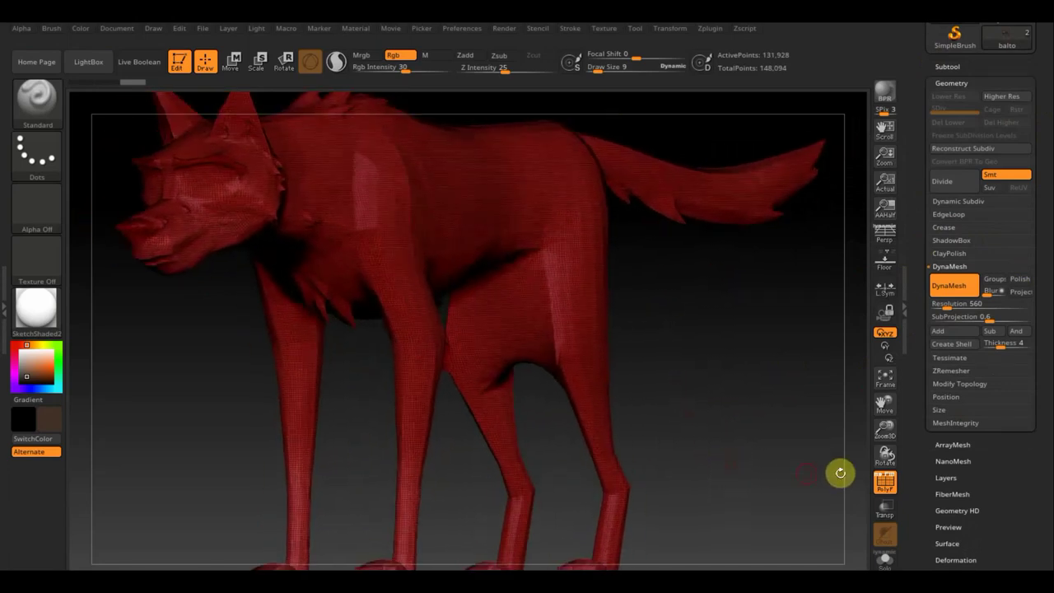
Undo the DynaMesh, returning the wolf to its 16,166-point mesh with wireframe shown
click(884, 481)
drag(809, 458, 752, 436)
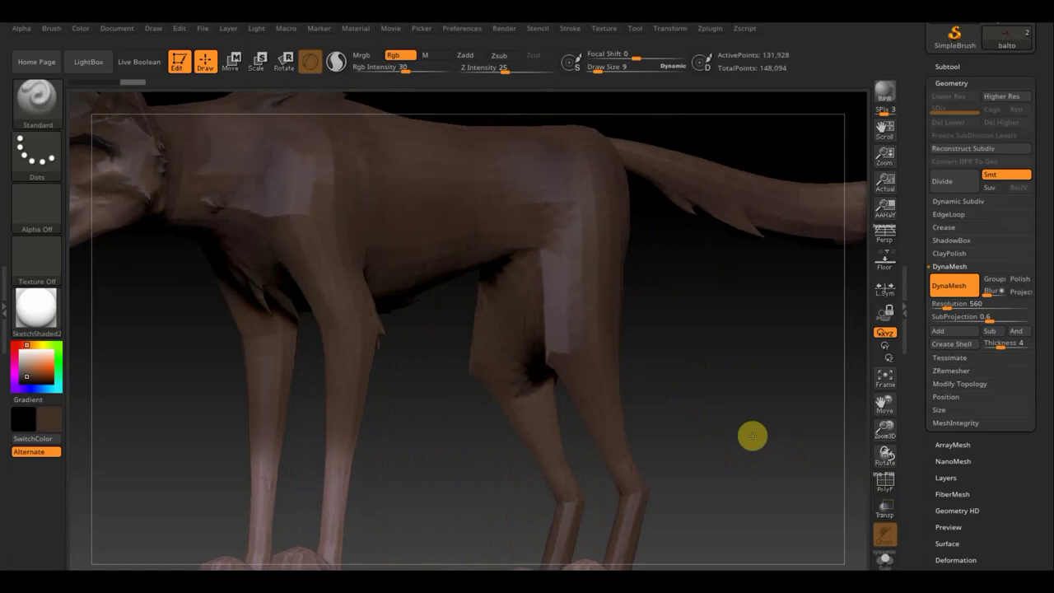
key(ctrl+z)
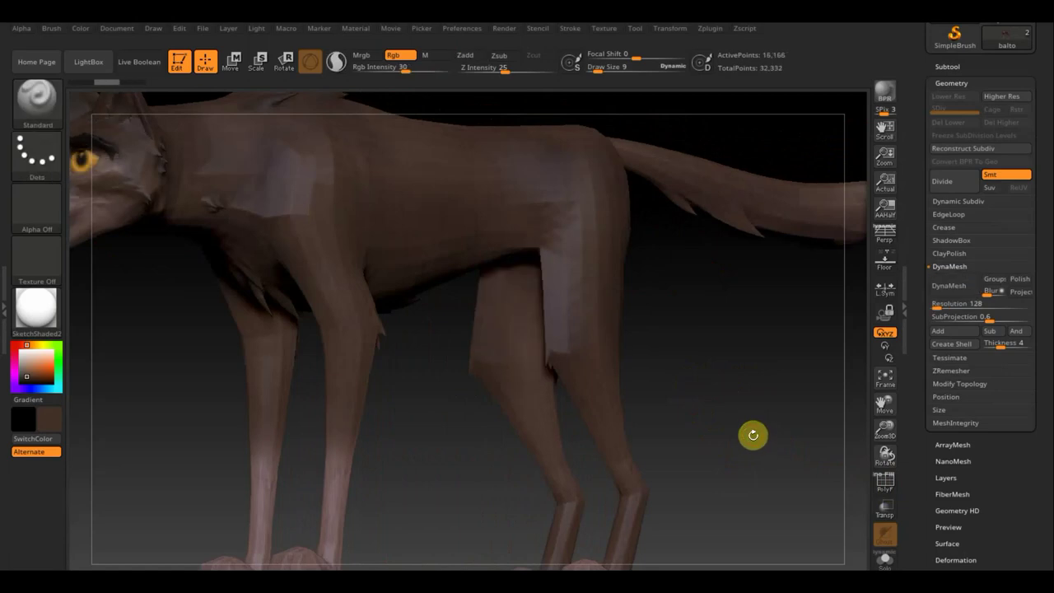
drag(689, 437, 709, 438)
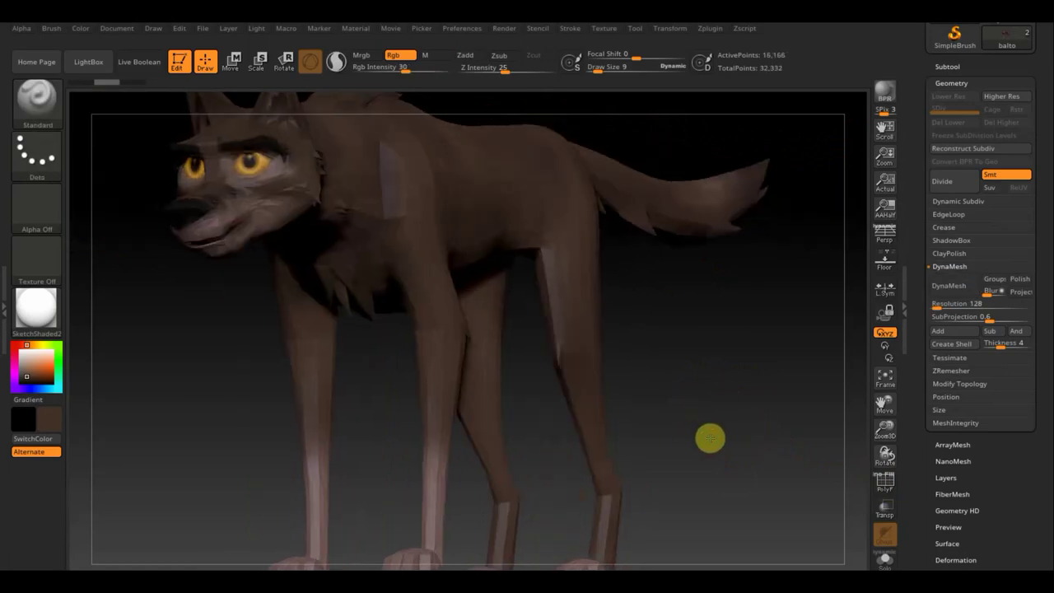
click(884, 482)
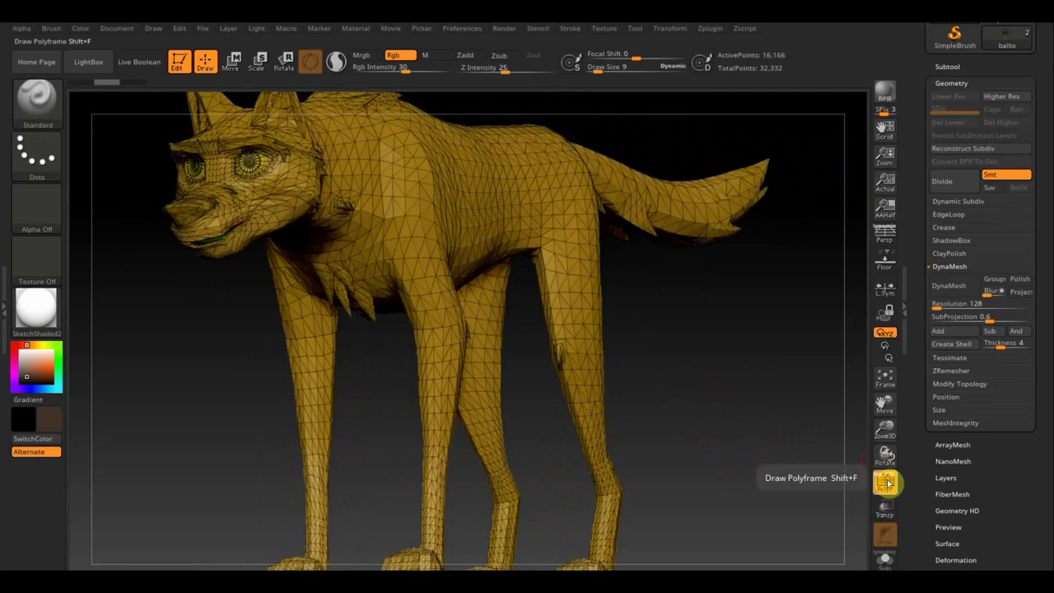
Isolate the eye sphere and the hat and scarf pieces in turn, then show the whole wolf
key(ctrl)
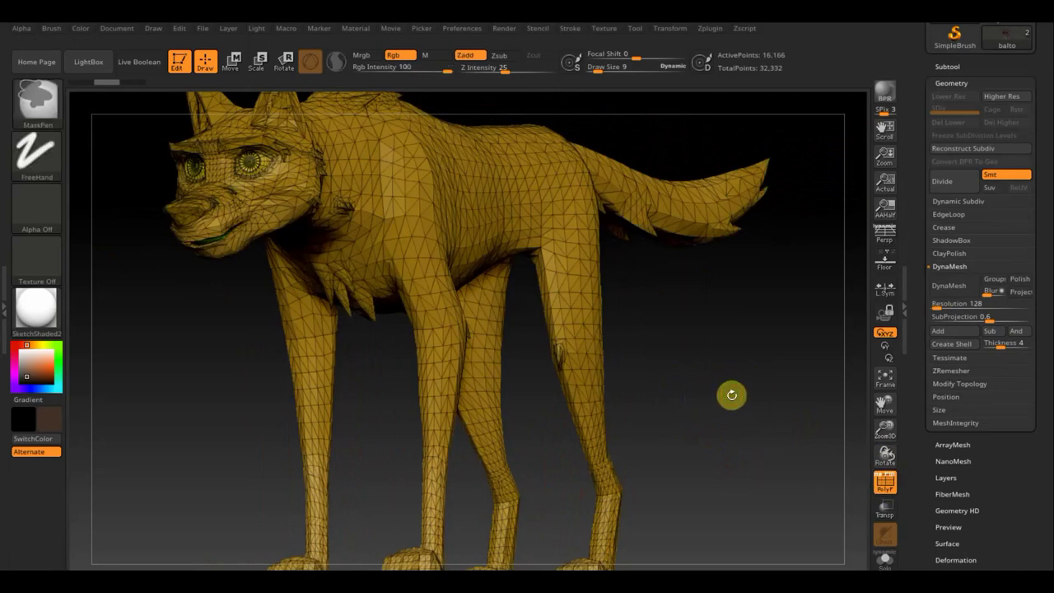
ctrl+shift+click(416, 218)
mouse_move(415, 219)
ctrl+shift+mouse_down()
mouse_move(472, 258)
mouse_move(540, 280)
mouse_move(487, 206)
ctrl+shift+mouse_up()
ctrl+shift+click(522, 275)
ctrl+shift+click(465, 169)
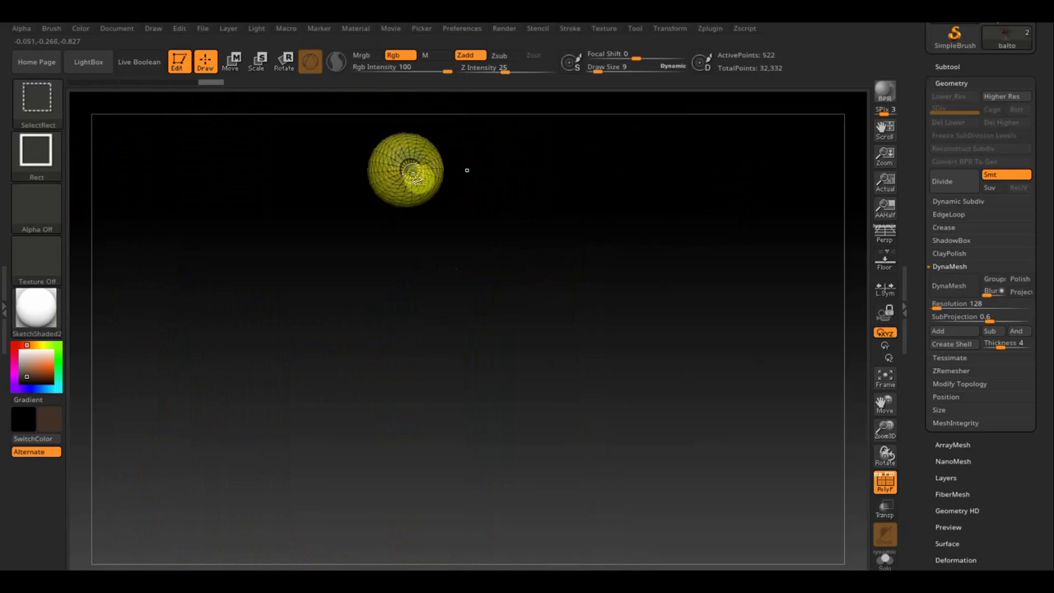
ctrl+shift+click(421, 195)
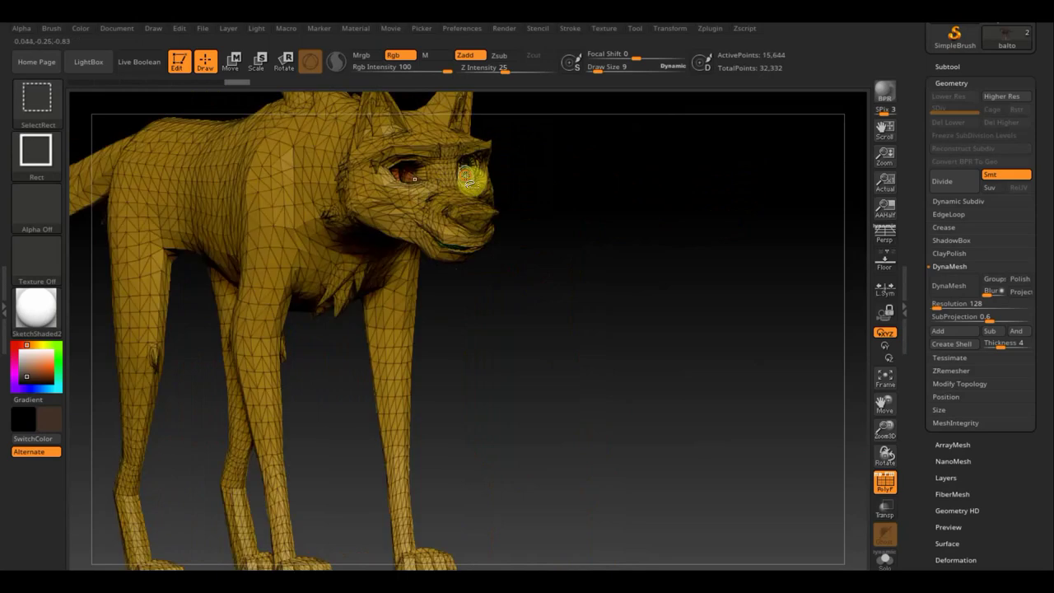
ctrl+shift+click(418, 212)
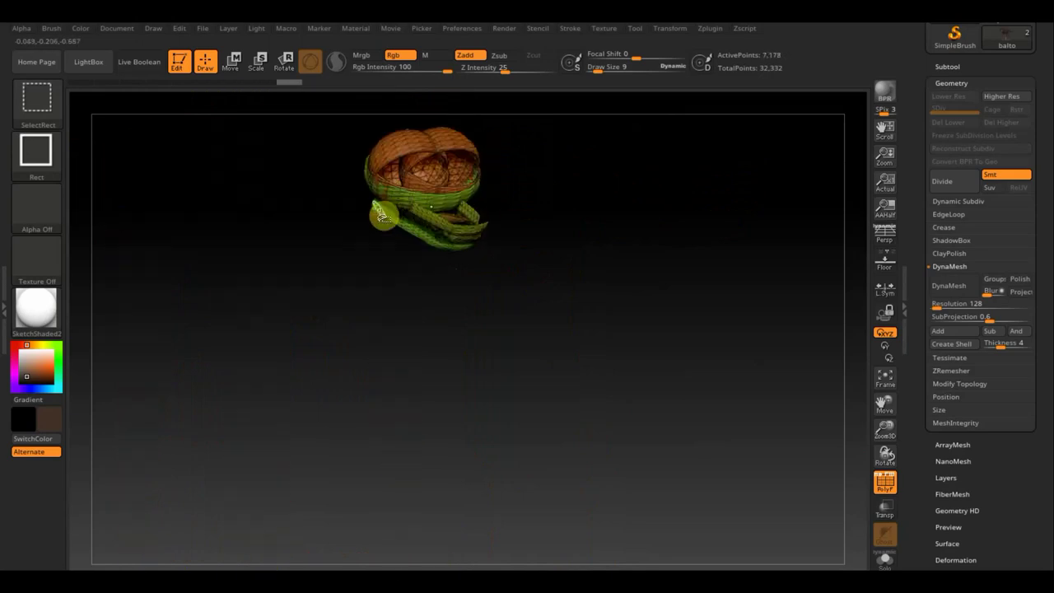
drag(499, 277, 494, 336)
ctrl+shift+click(497, 302)
Frame the whole wolf in side view with the PolyF wireframe turned off
mouse_move(549, 387)
mouse_down()
mouse_move(424, 423)
mouse_move(409, 346)
mouse_up()
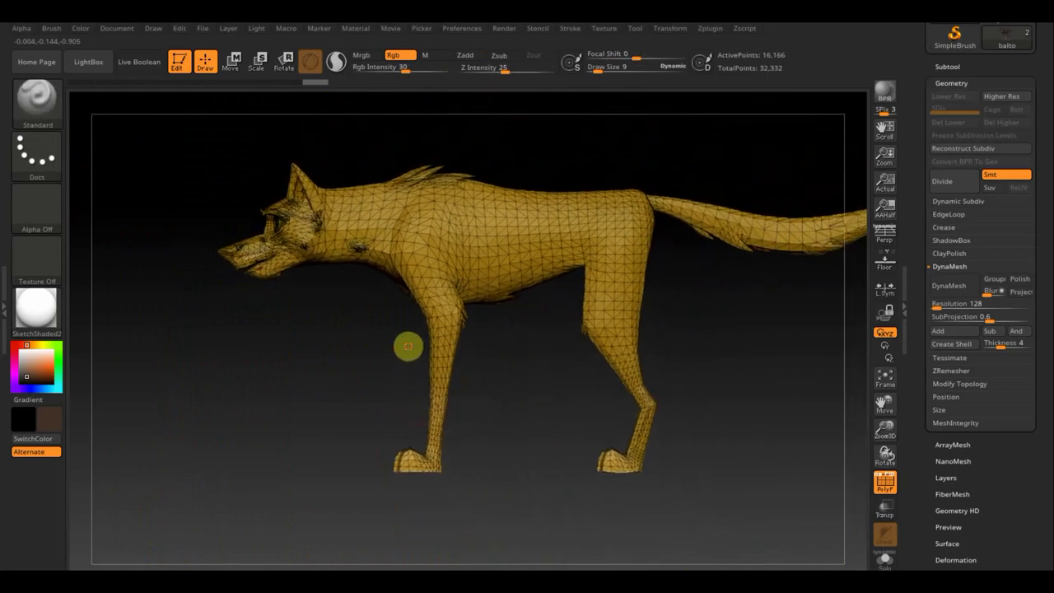
click(884, 481)
mouse_move(828, 468)
mouse_down()
mouse_move(707, 442)
mouse_move(677, 449)
mouse_move(682, 438)
mouse_up()
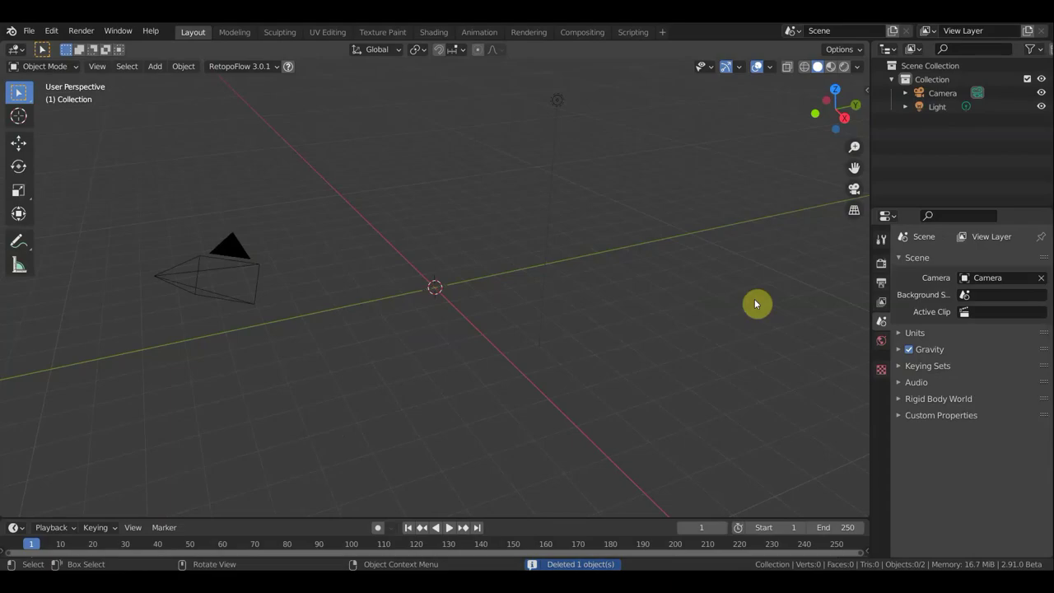
Hide Camera and Light, then import balto_1.OBJ from Desktop/балто as Wavefront OBJ
click(1040, 93)
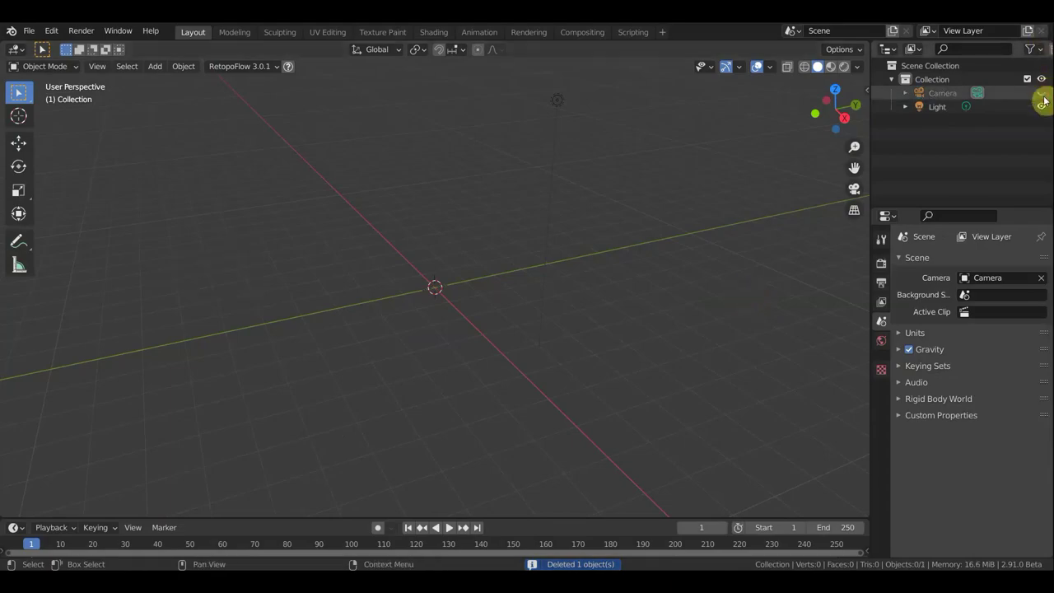
click(1041, 107)
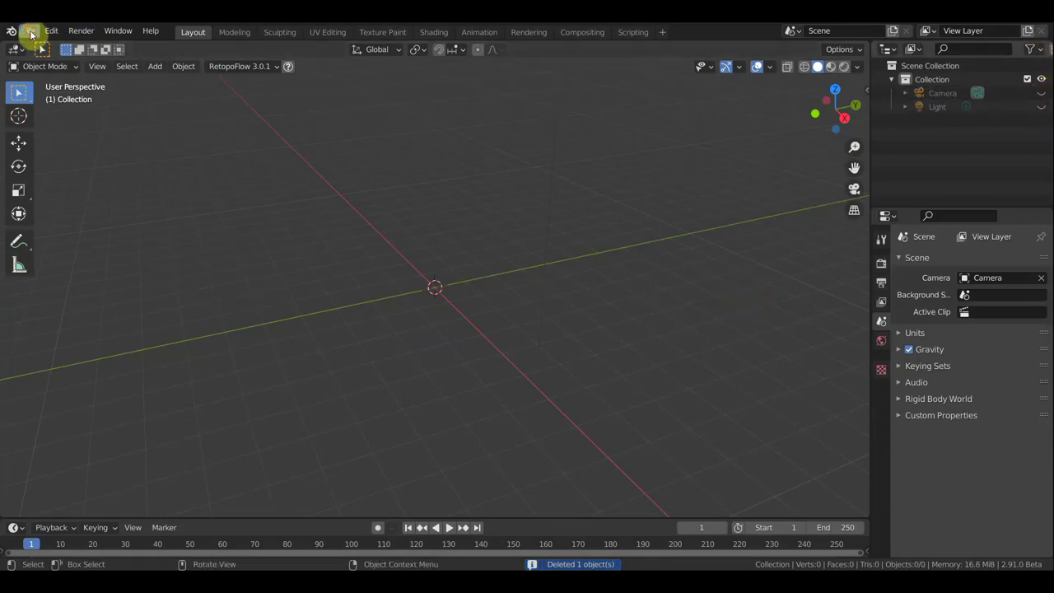
click(28, 32)
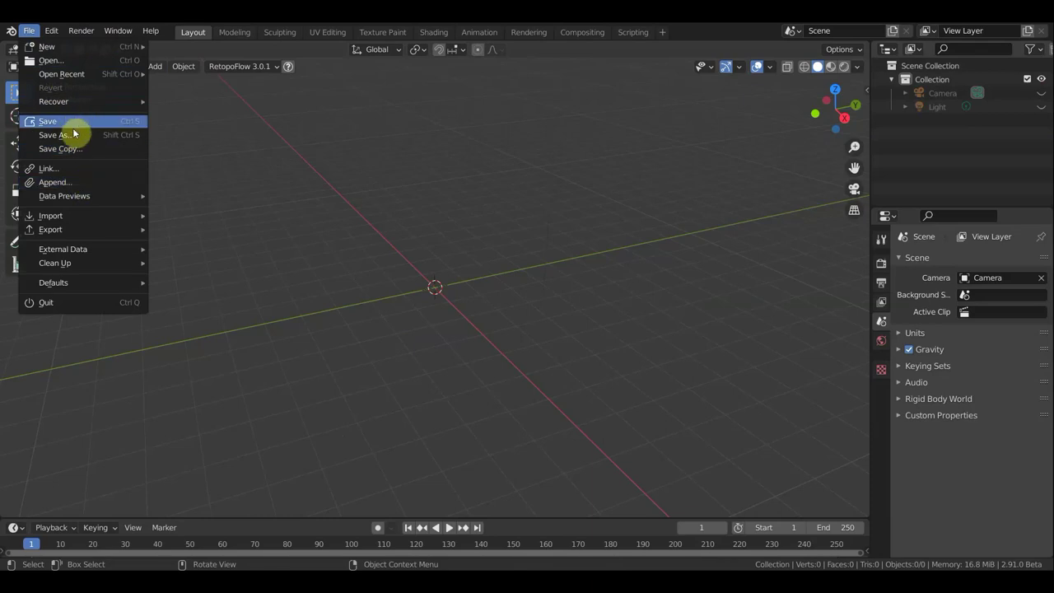
mouse_move(83, 215)
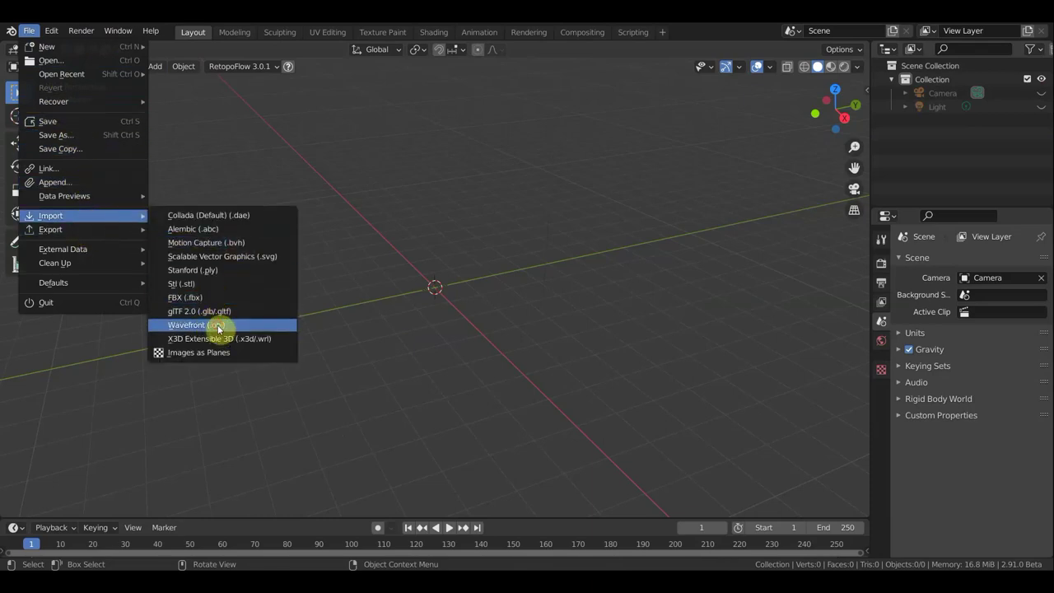
click(218, 326)
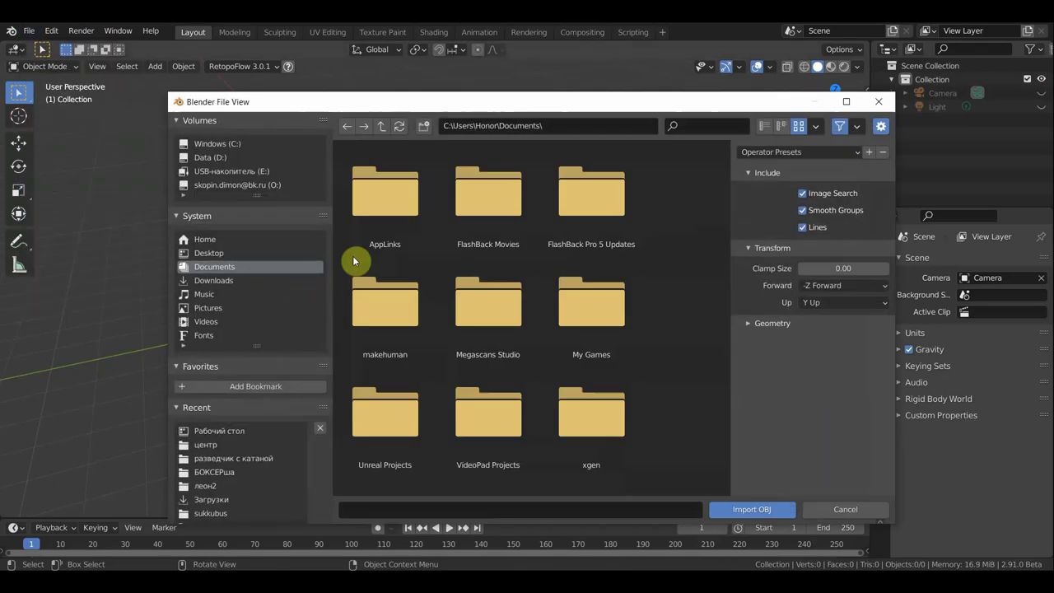
click(210, 253)
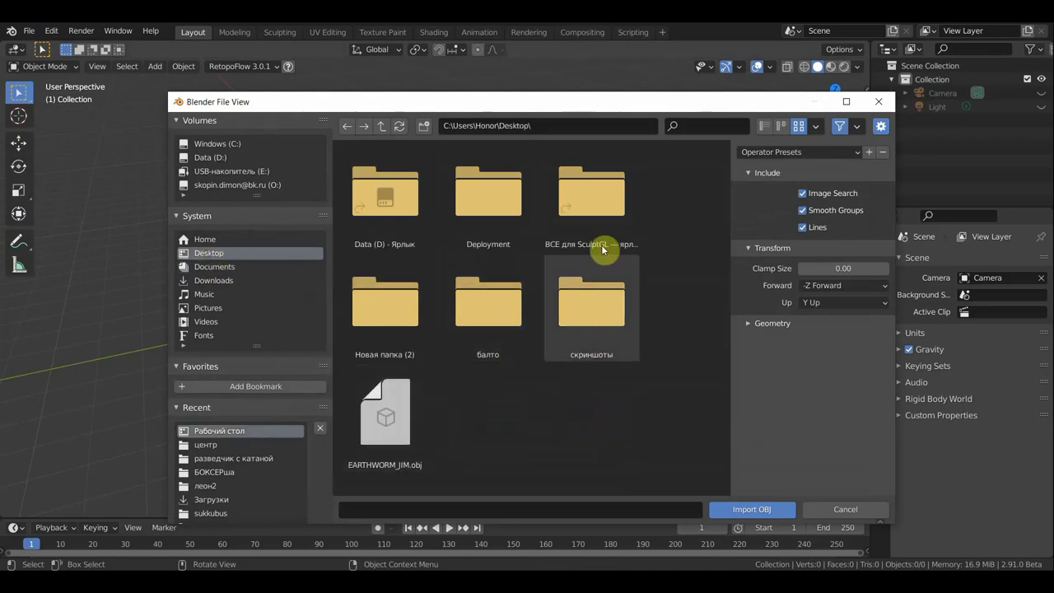
click(498, 318)
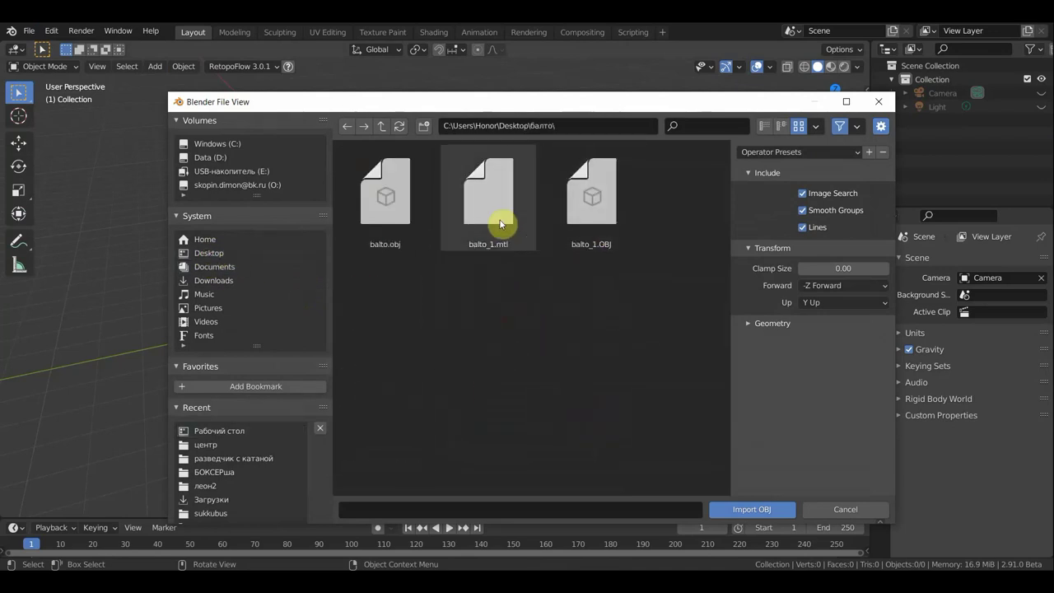
click(600, 225)
click(764, 509)
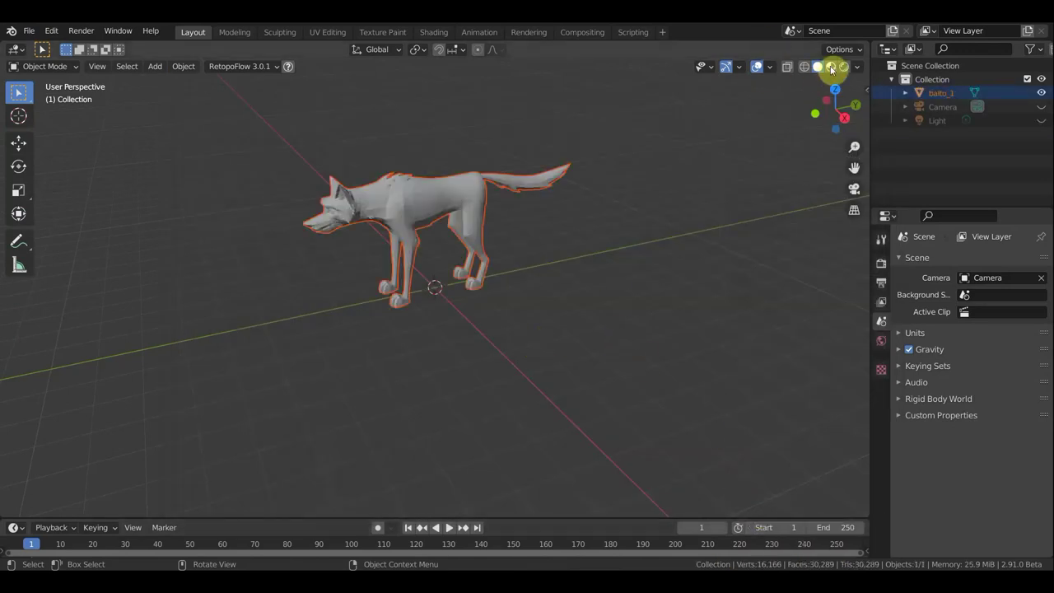
Preview the wolf's textures in Material Preview, orbit around it, then return to Solid shading
key(z)
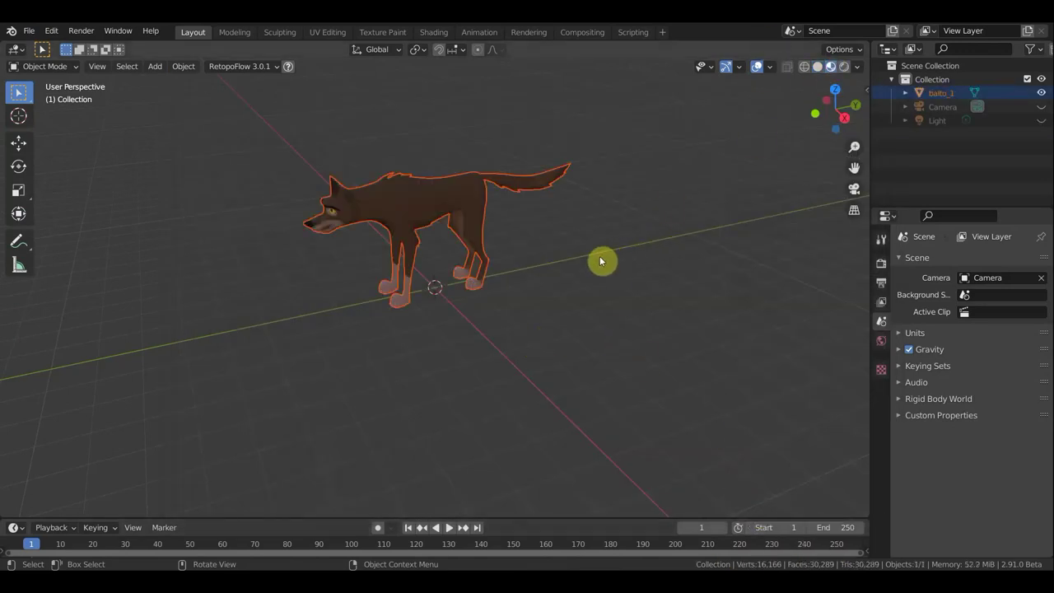
mouse_move(592, 266)
middle_down()
mouse_move(713, 223)
mouse_move(645, 261)
middle_up()
scroll(630, 264, up, 2)
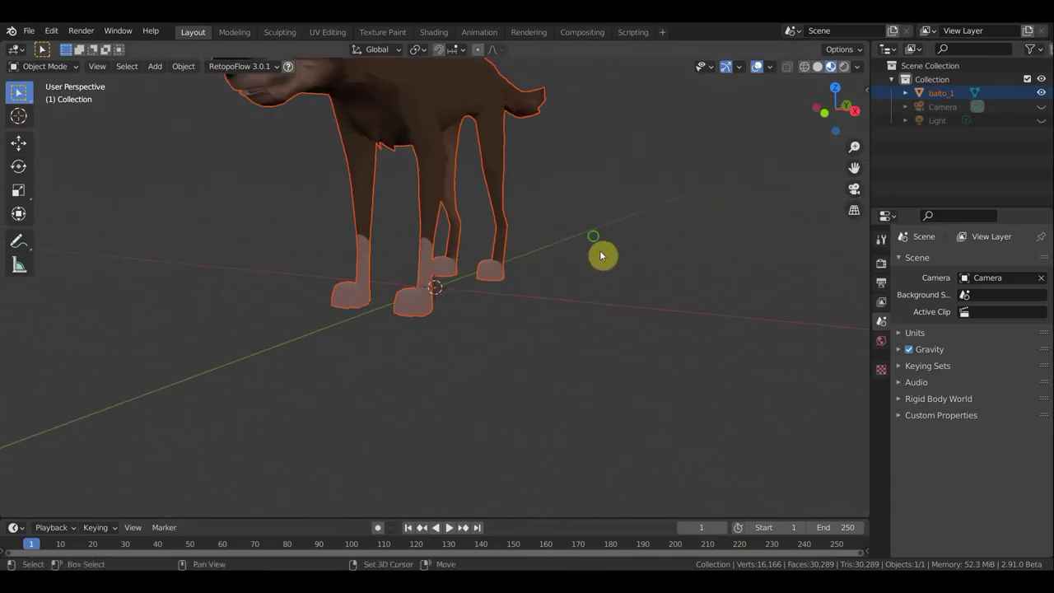
scroll(609, 296, down, 3)
mouse_move(640, 370)
middle_down()
mouse_move(630, 348)
mouse_move(597, 352)
mouse_move(673, 346)
mouse_move(636, 327)
mouse_move(680, 299)
mouse_move(870, 299)
mouse_move(667, 297)
mouse_move(684, 273)
middle_up()
scroll(596, 347, down, 2)
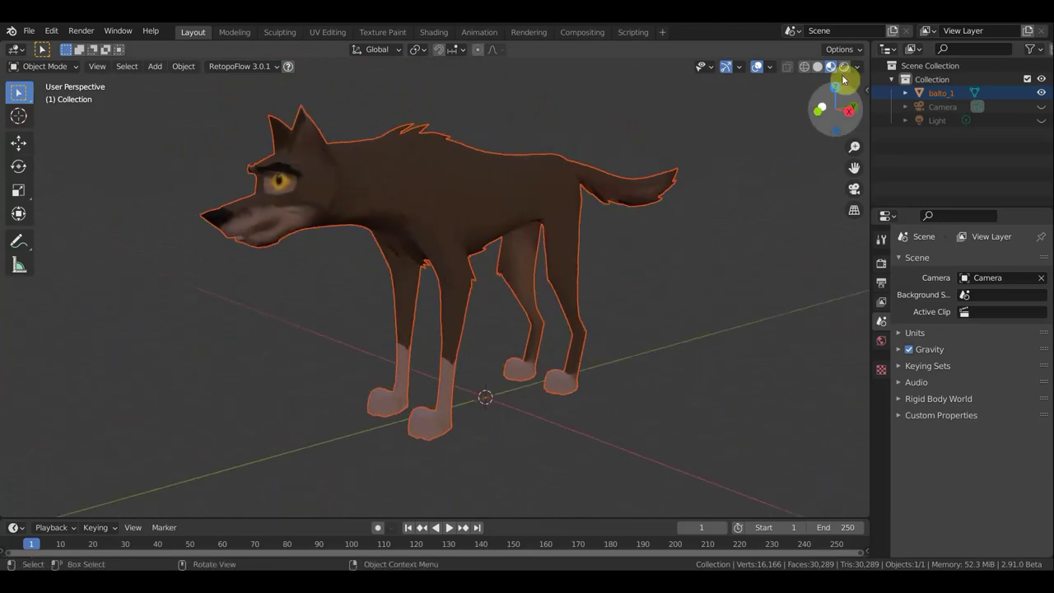
click(819, 67)
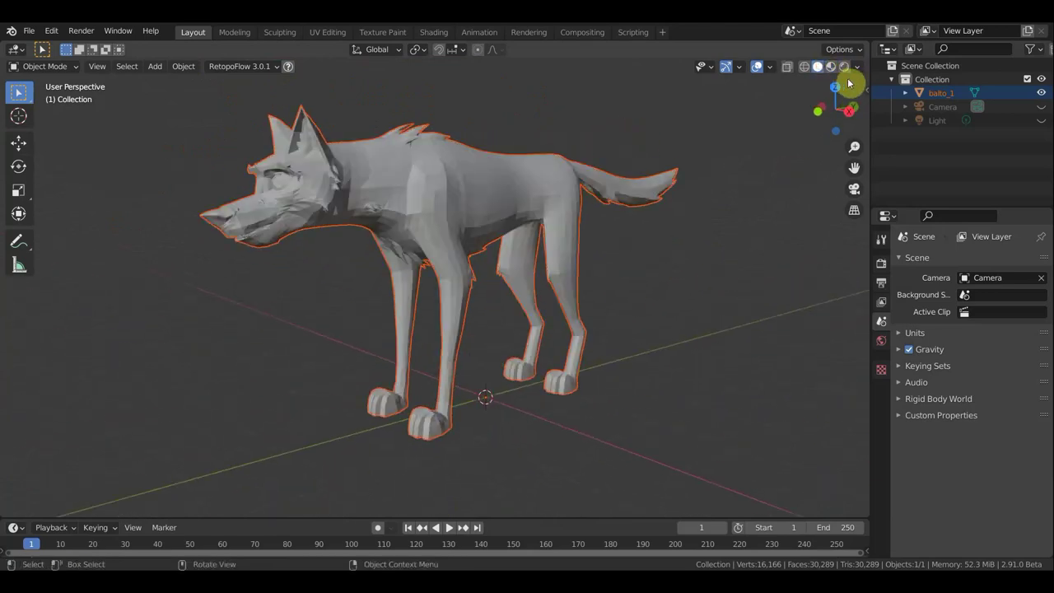
click(857, 67)
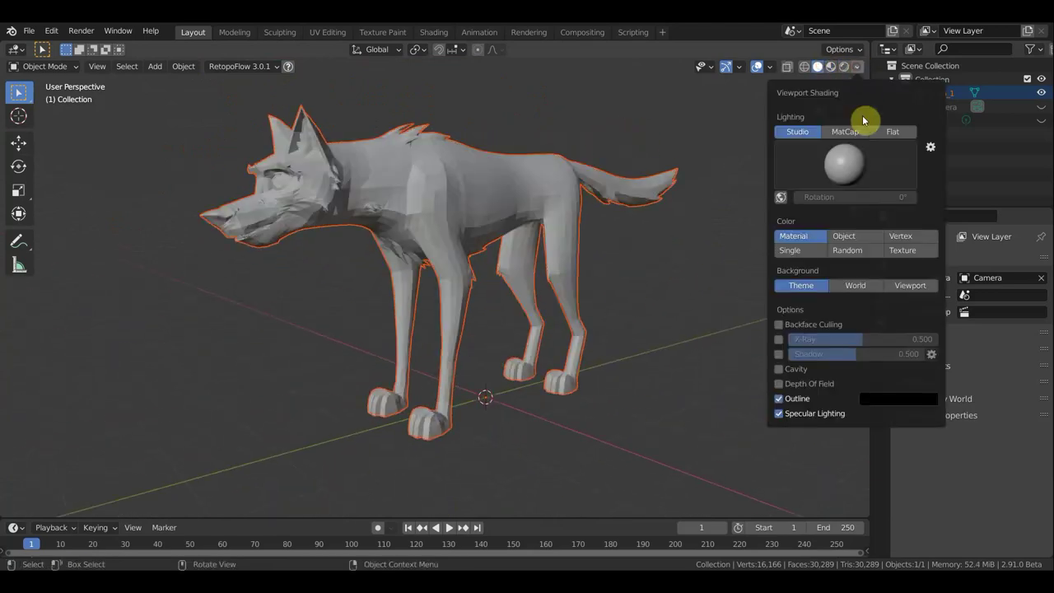
Try Texture, Random, Object and Single colour modes and studio lights, settling on Material colour
click(911, 252)
click(864, 251)
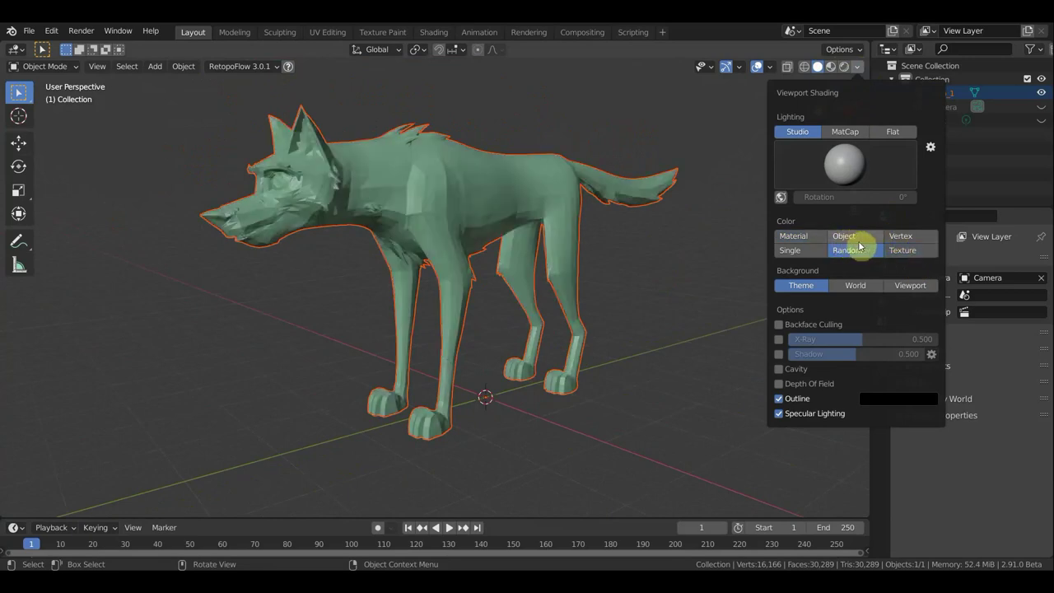
click(856, 237)
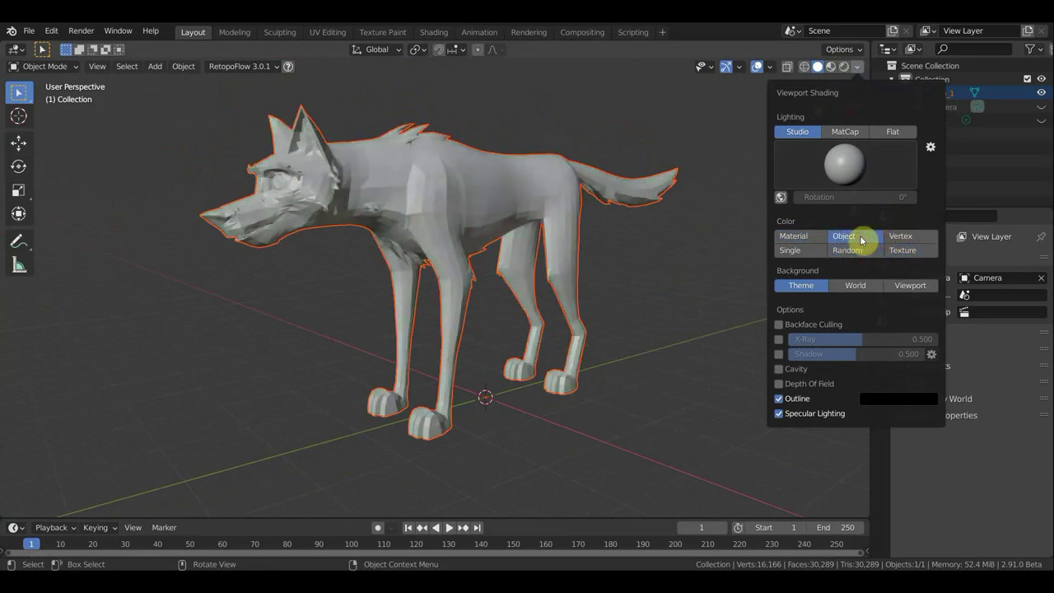
click(910, 252)
click(860, 171)
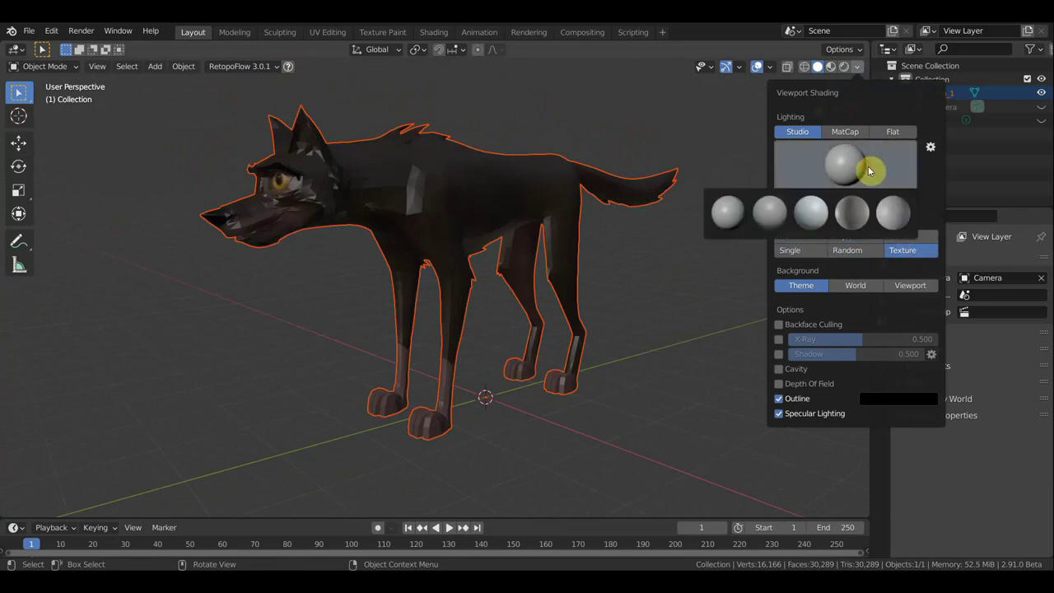
click(813, 218)
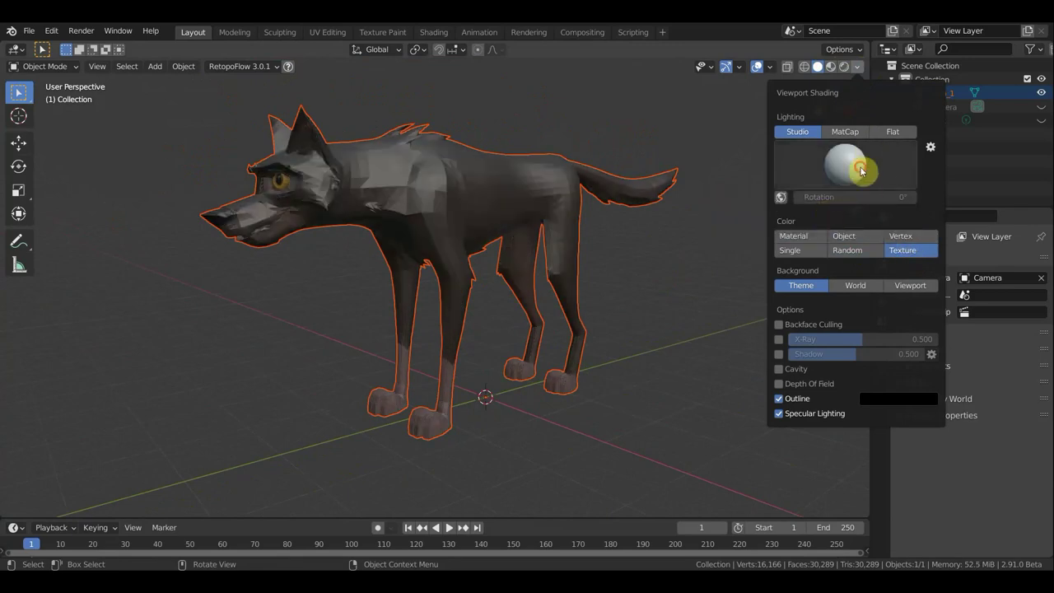
click(871, 164)
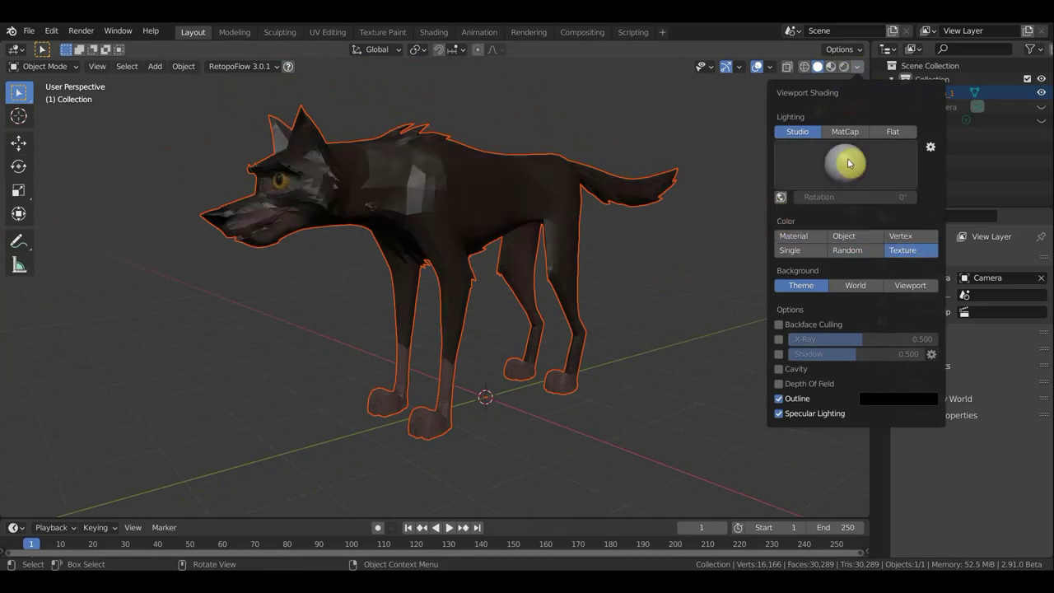
click(804, 249)
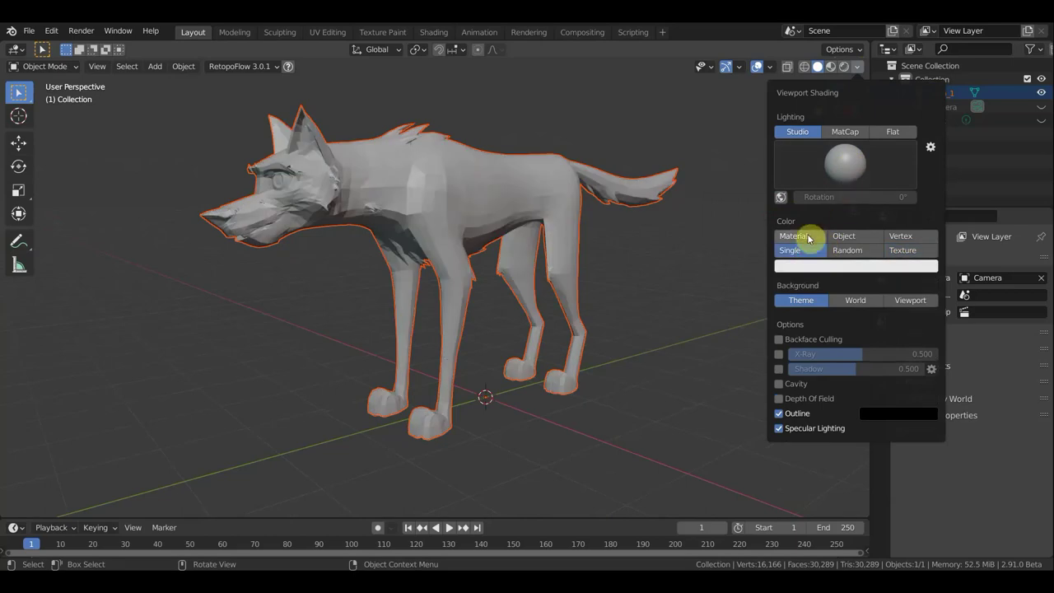
click(805, 236)
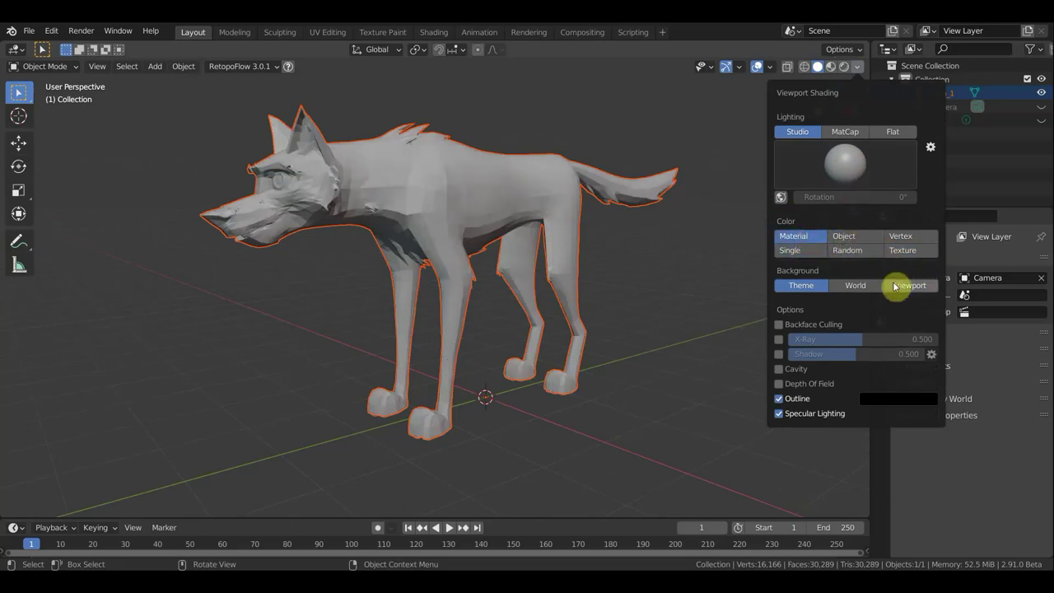
Test World and Viewport backgrounds, return to Theme, and set Lighting to Flat
click(863, 286)
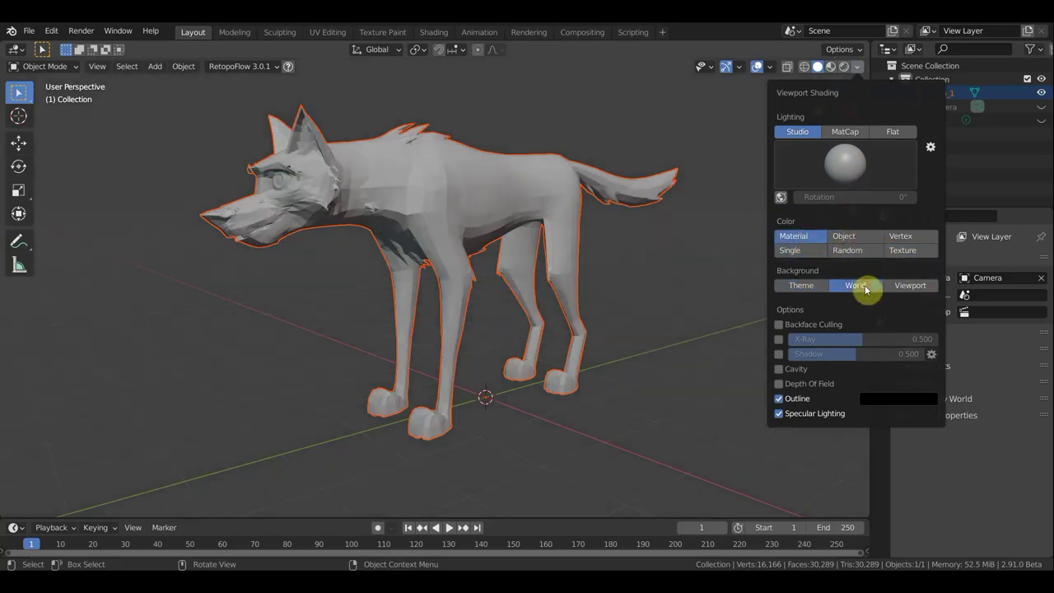
click(906, 287)
click(798, 287)
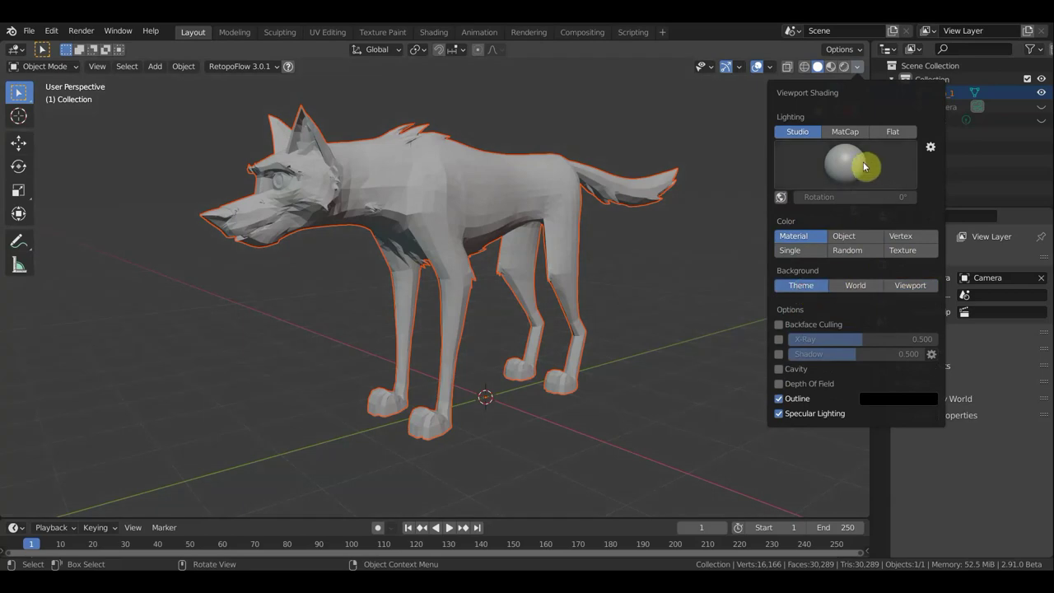
click(894, 131)
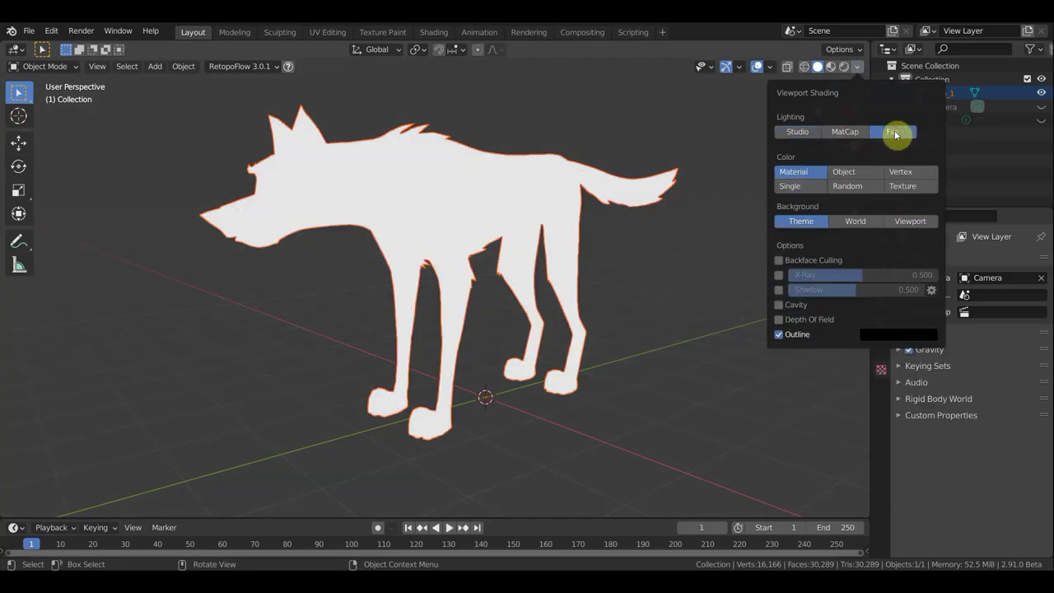
Switch to MatCap lighting with Texture colour, trying red and white MatCap spheres
click(849, 132)
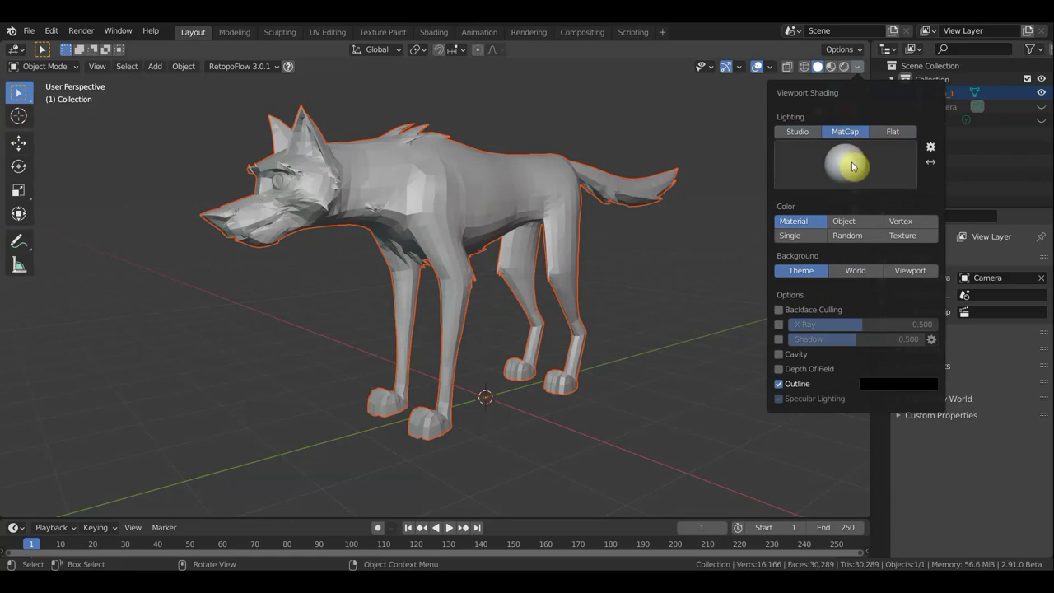
click(853, 164)
click(733, 223)
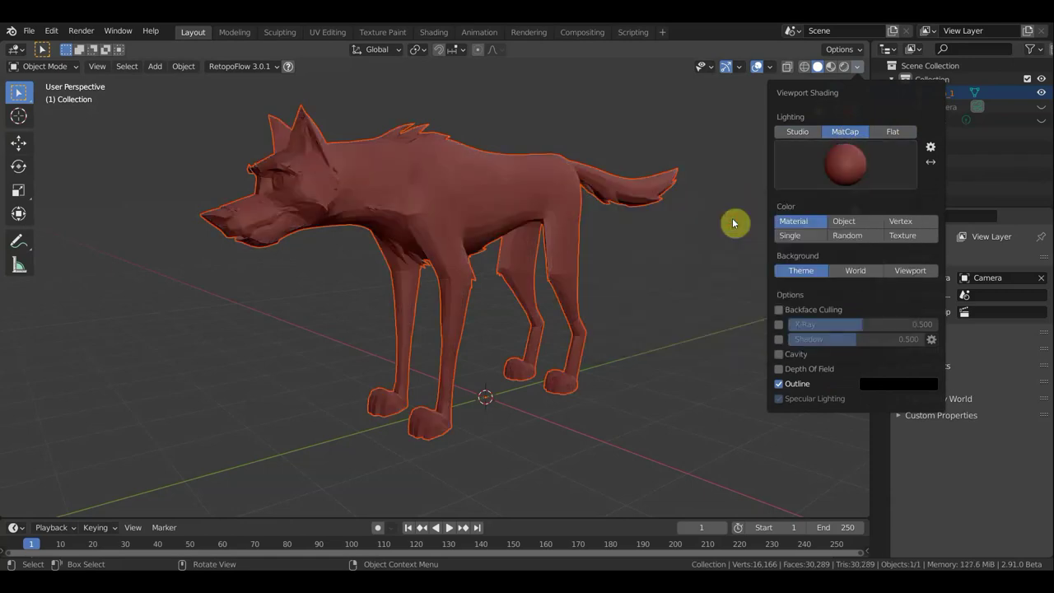
click(909, 236)
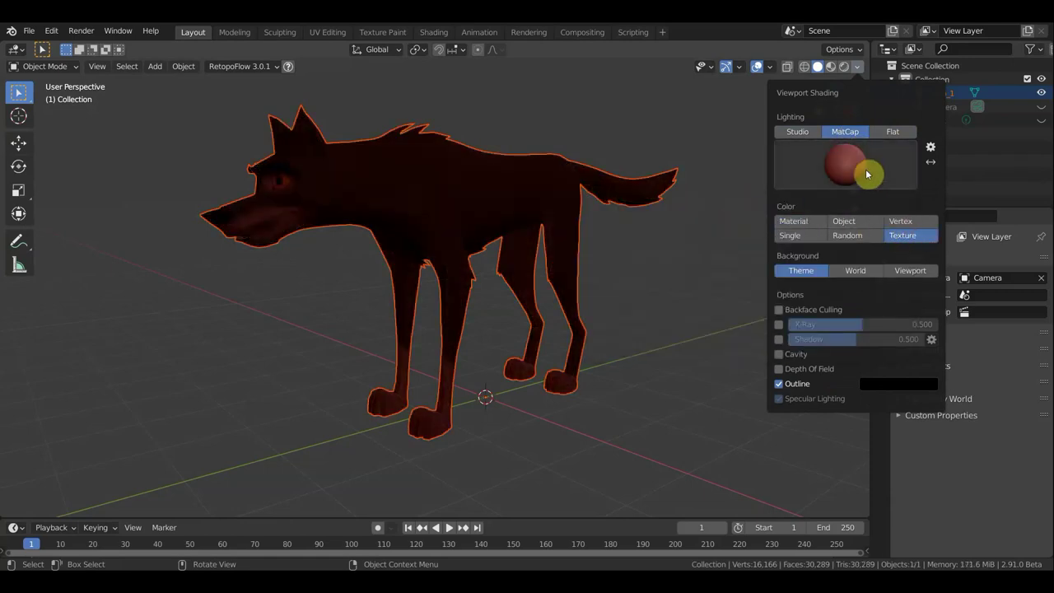
click(876, 174)
click(769, 290)
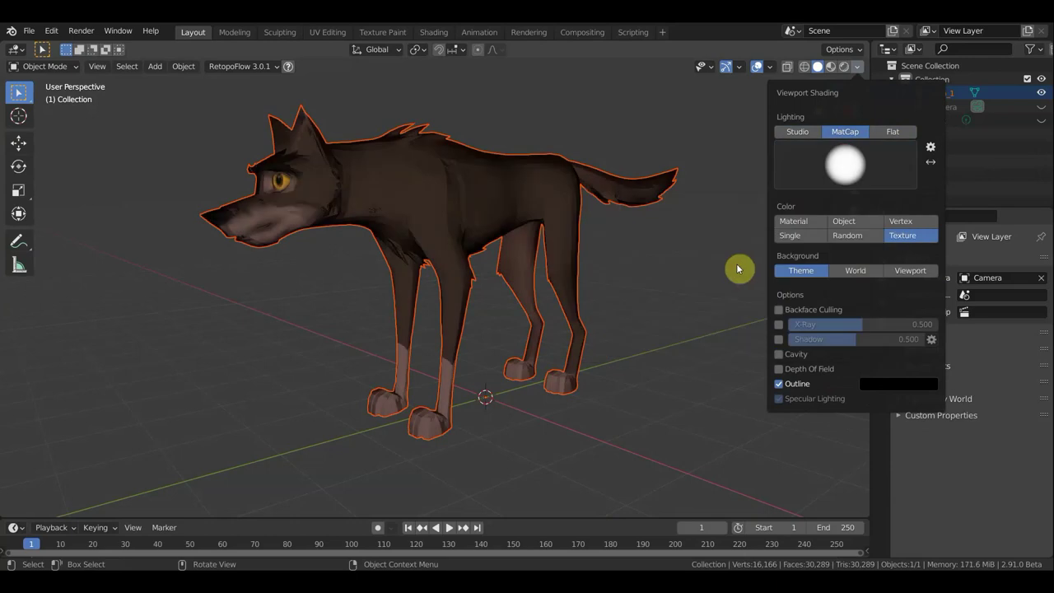
Cycle through darker, grey, white, black and orange MatCaps, ending on the white glossy one
click(845, 170)
click(894, 262)
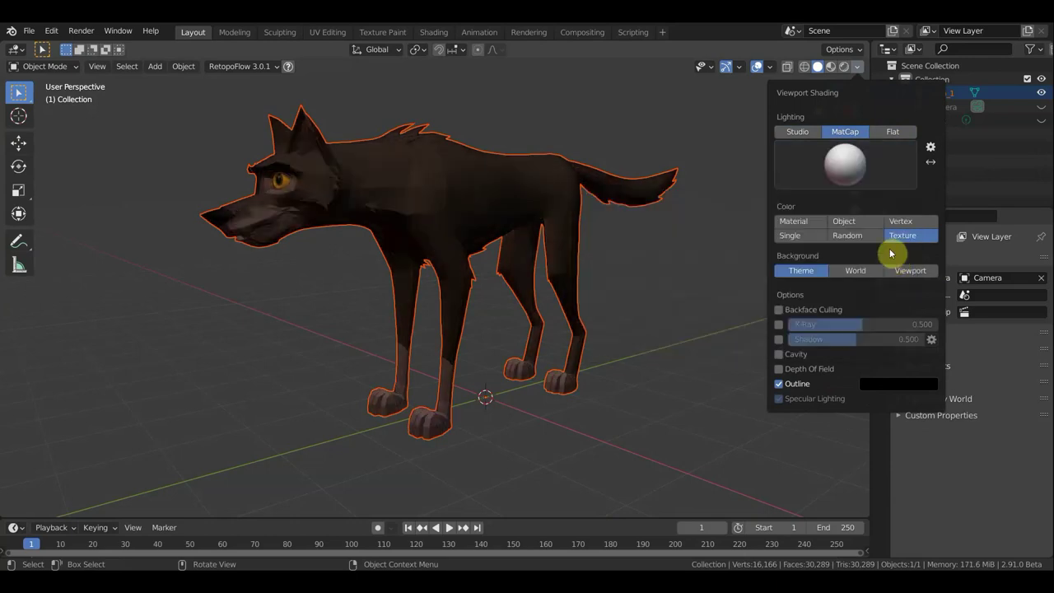
click(845, 171)
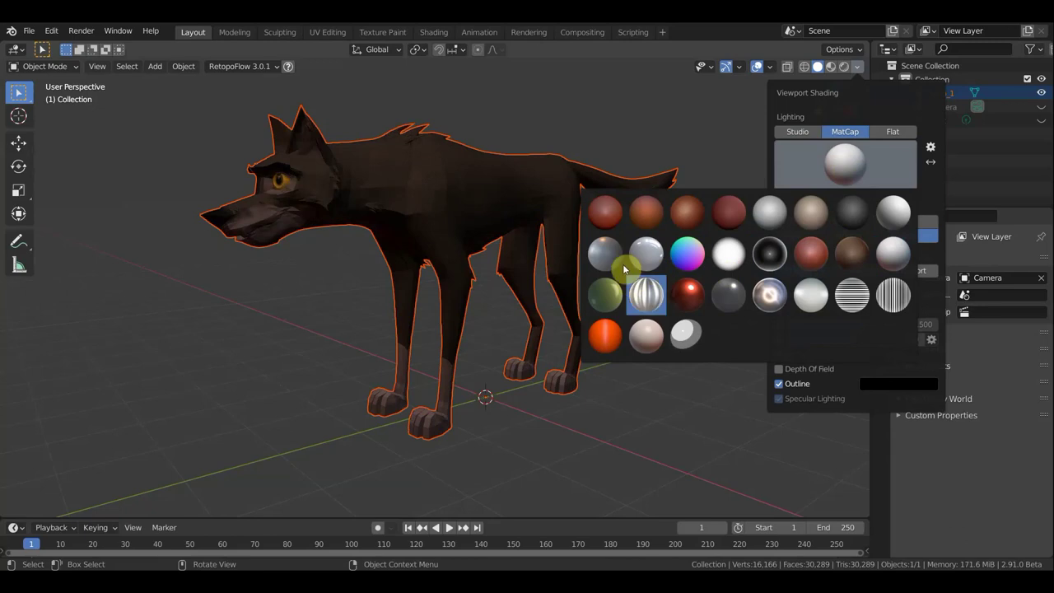
click(649, 253)
click(847, 172)
click(774, 216)
click(857, 171)
click(887, 226)
click(860, 181)
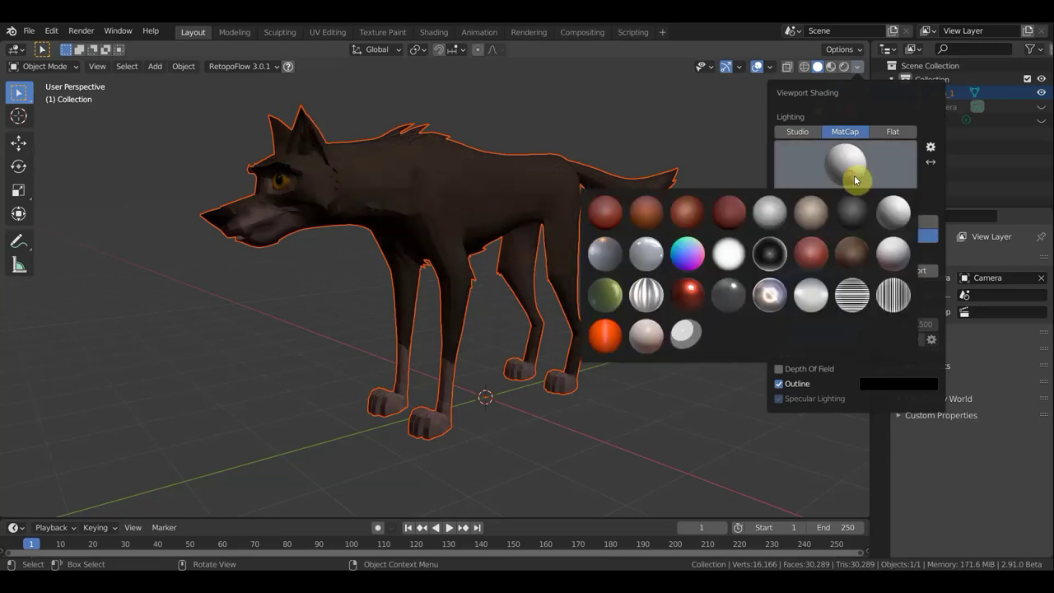
click(734, 262)
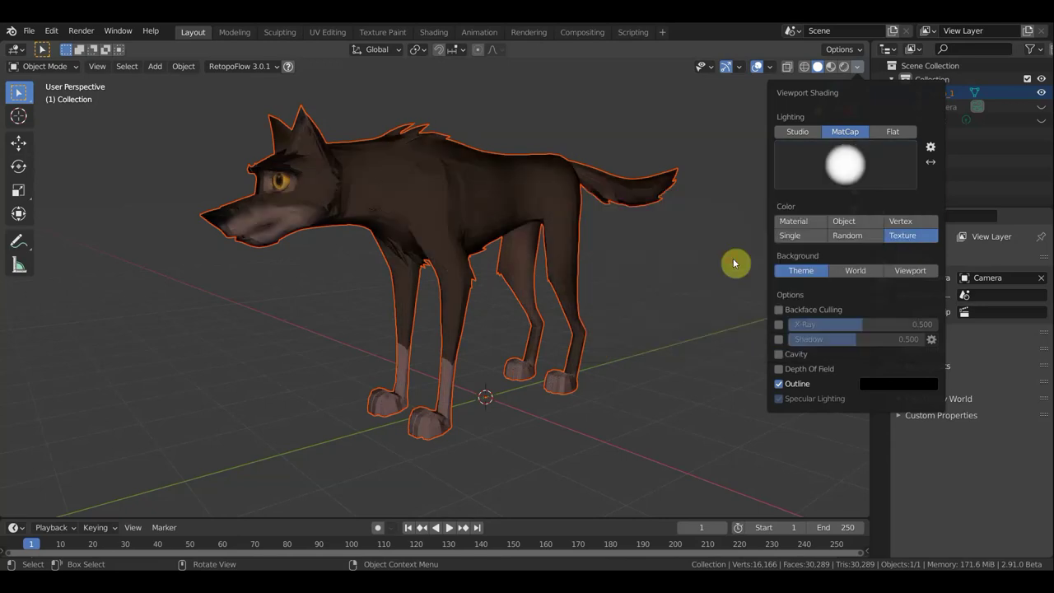
click(850, 181)
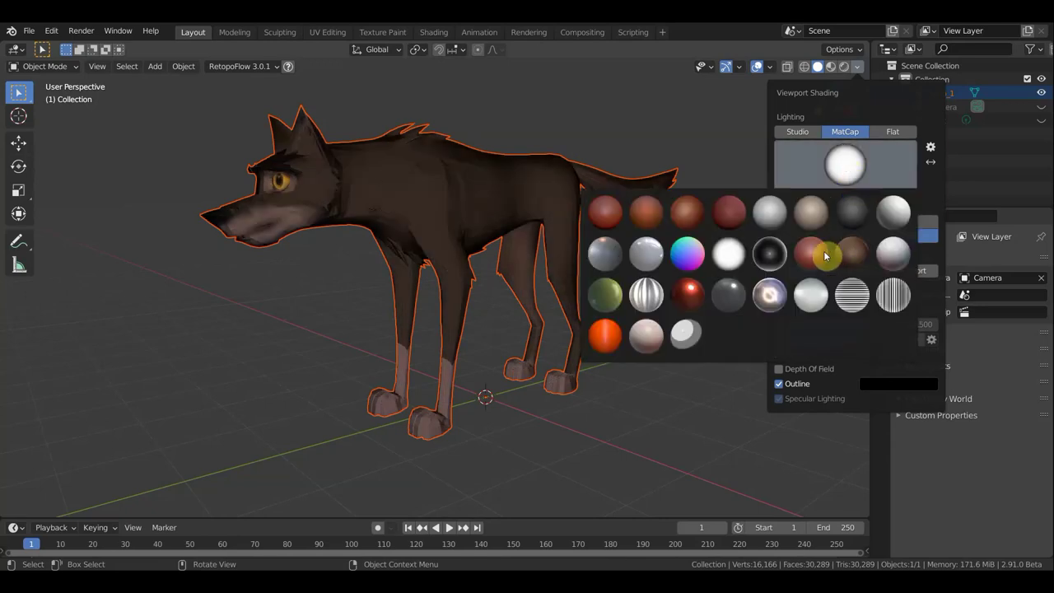
click(769, 254)
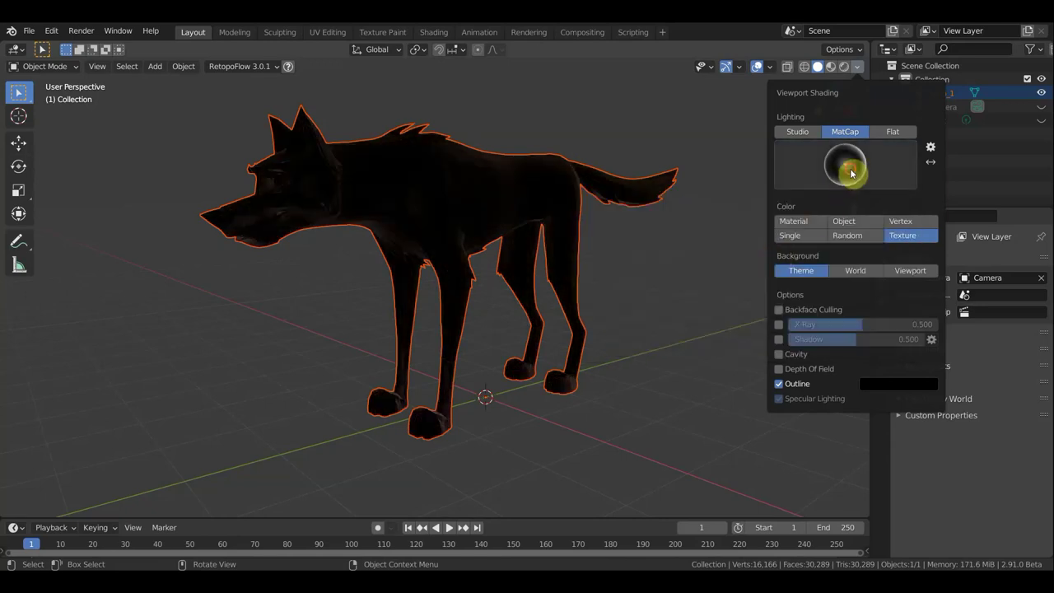
click(850, 172)
click(652, 218)
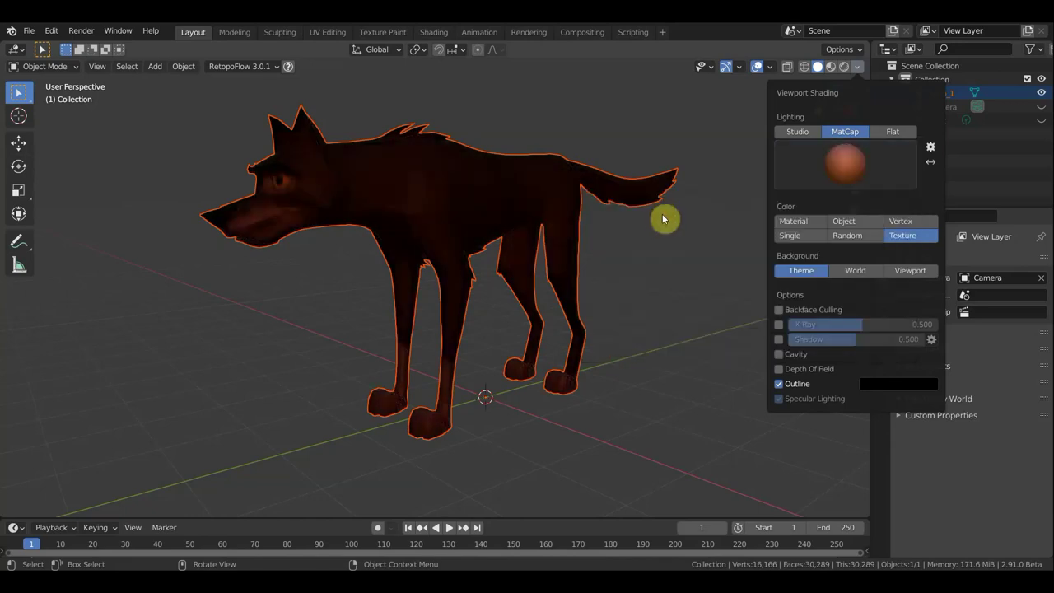
click(843, 174)
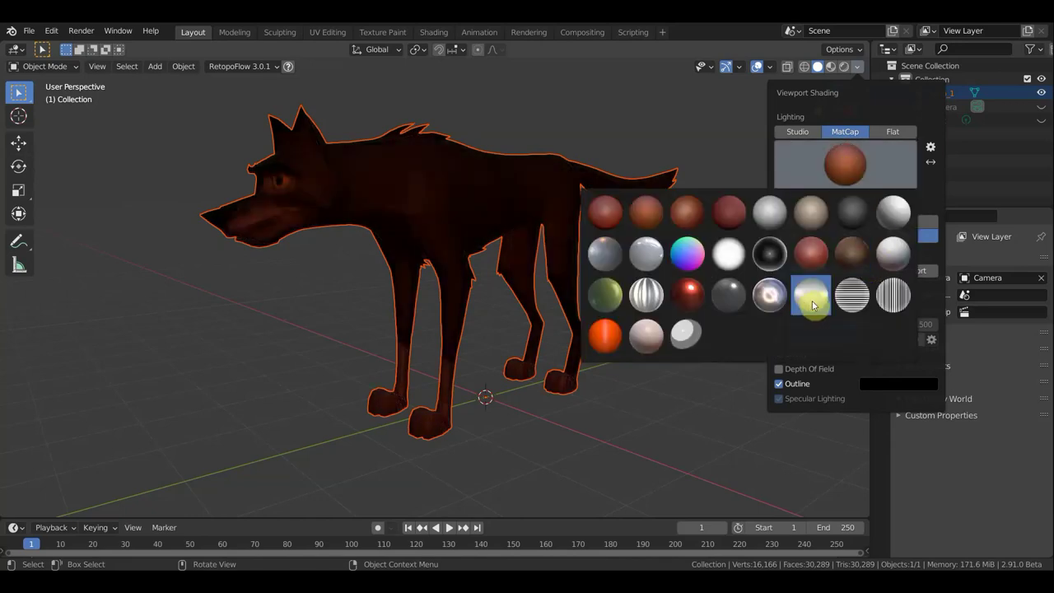
click(810, 294)
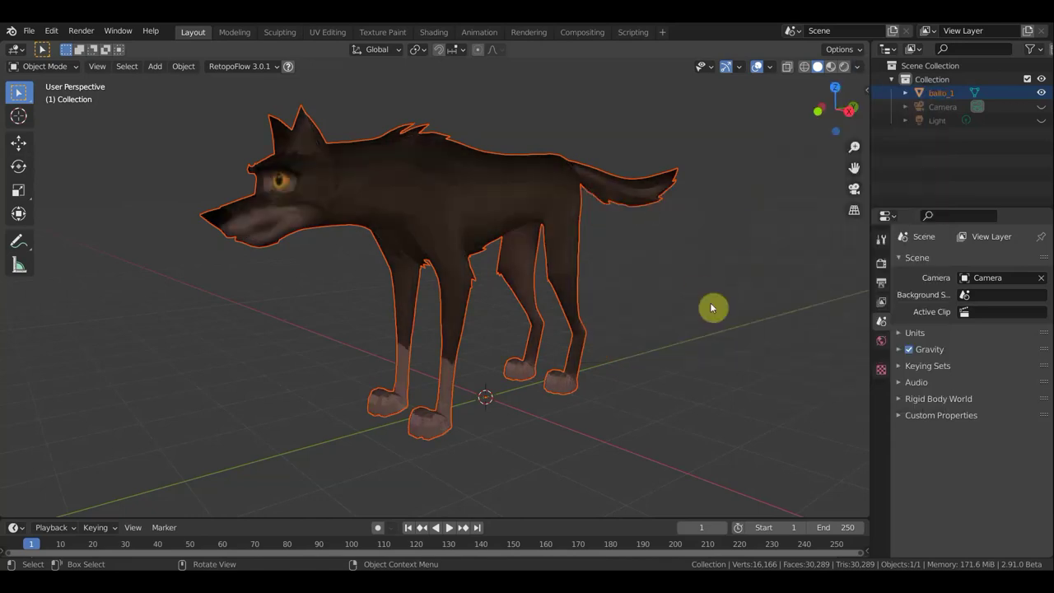
Deselect the wolf, switch from Rendered to Material Preview shading, and view front then right (Numpad 1, 3)
drag(748, 216, 778, 216)
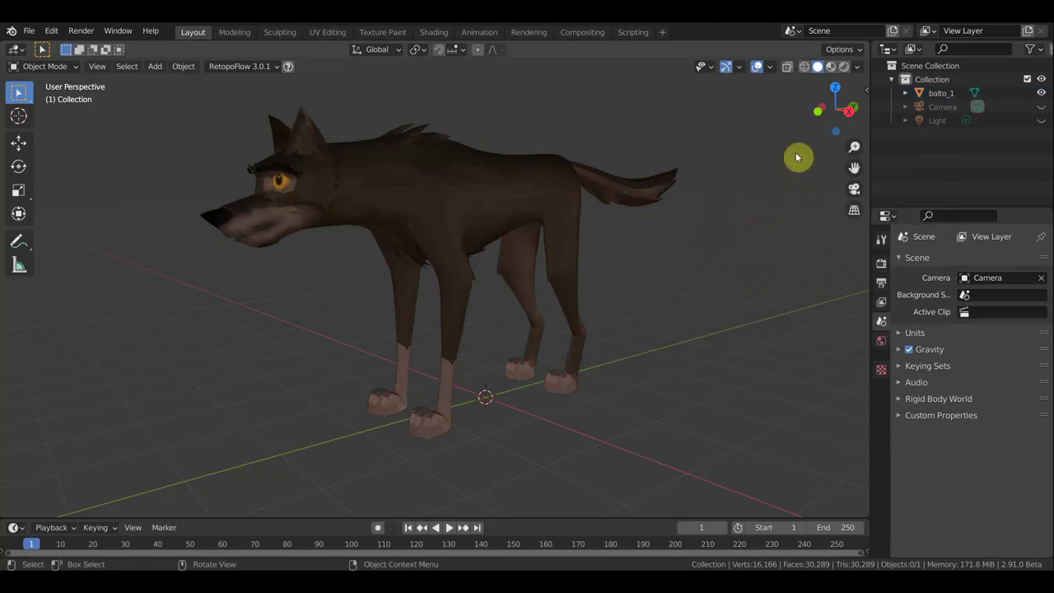
click(842, 67)
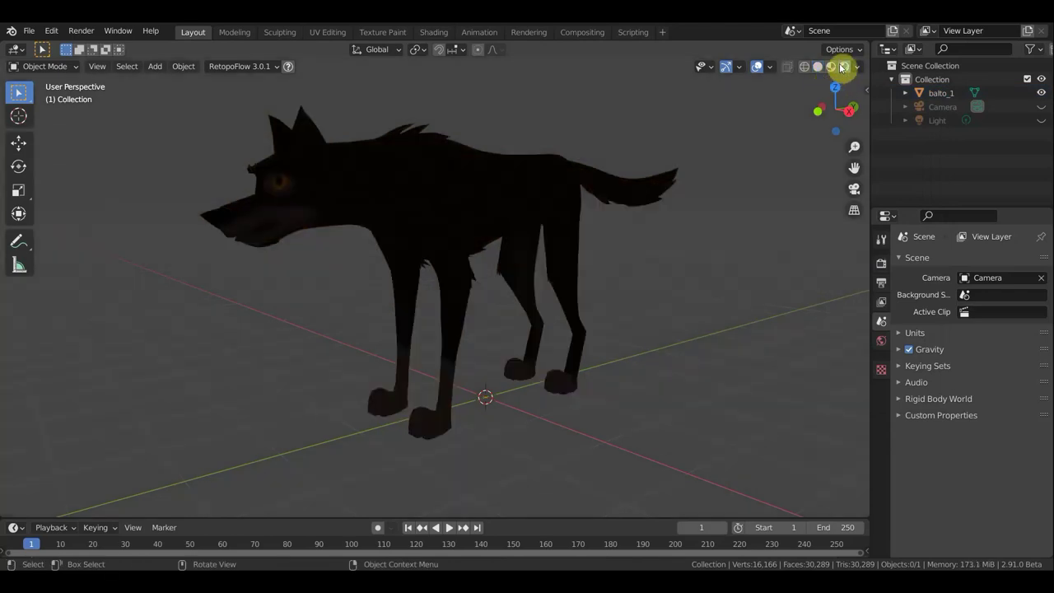
click(832, 67)
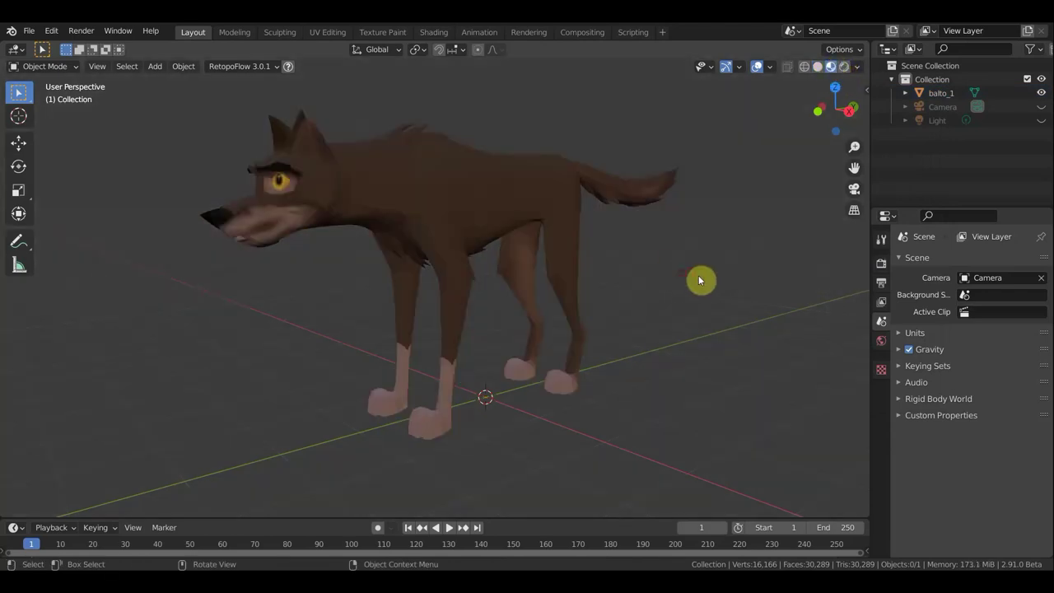
mouse_move(688, 281)
middle_down()
mouse_move(868, 280)
mouse_move(635, 280)
mouse_move(653, 287)
middle_up()
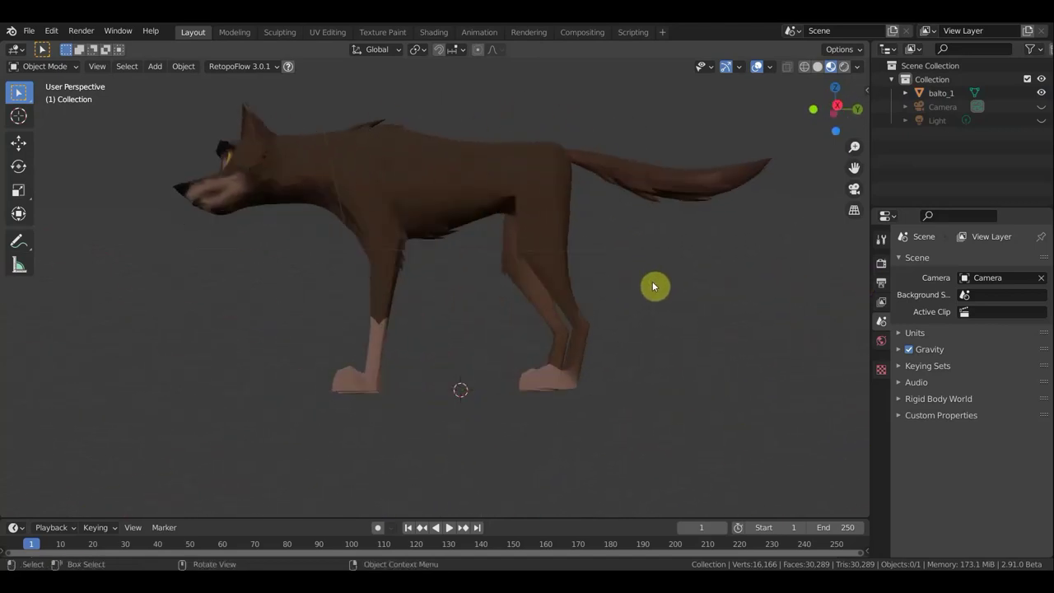
key(KP_1)
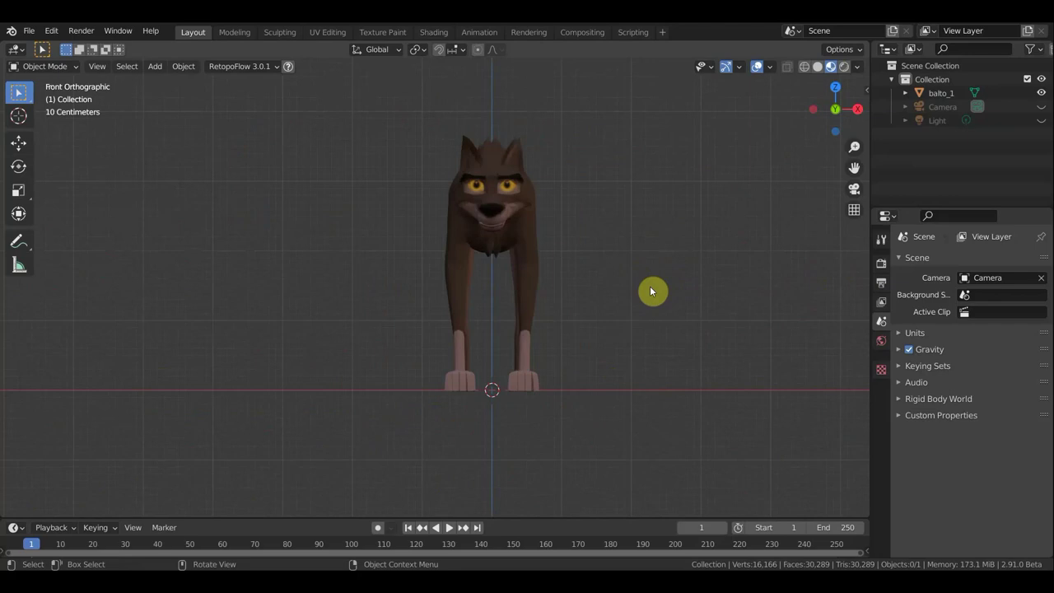
key(KP_3)
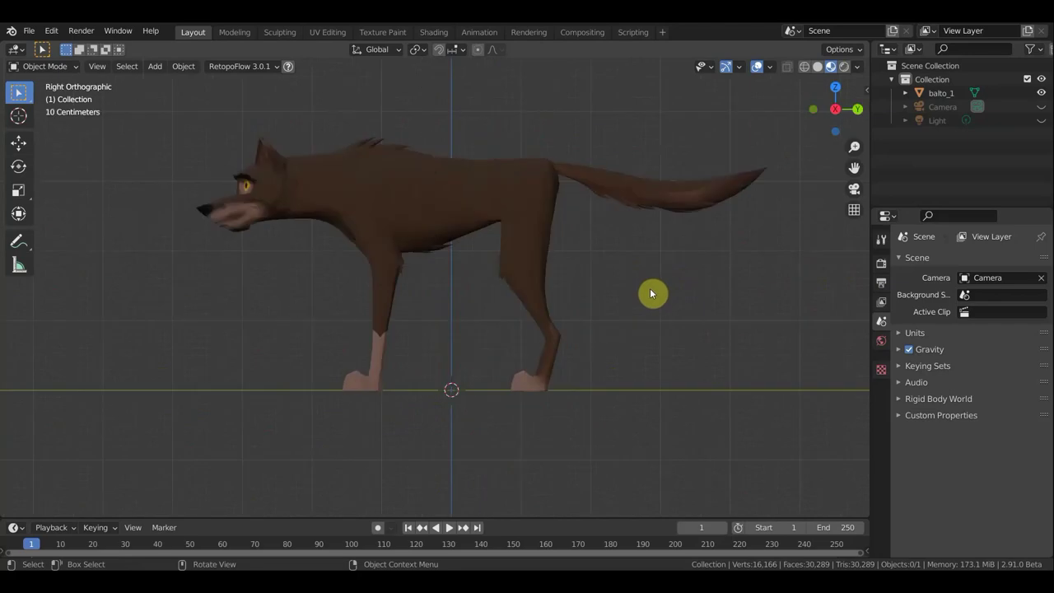